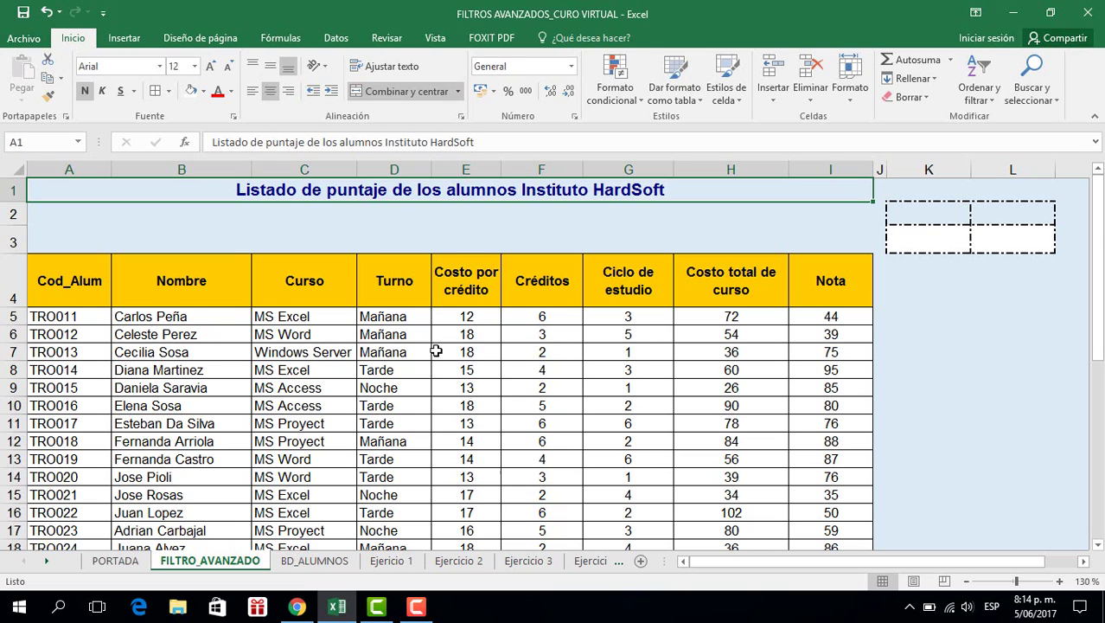
- Examine the student score list, the filtering tools and the blank criteria area K2:L3
left_click(210, 340)
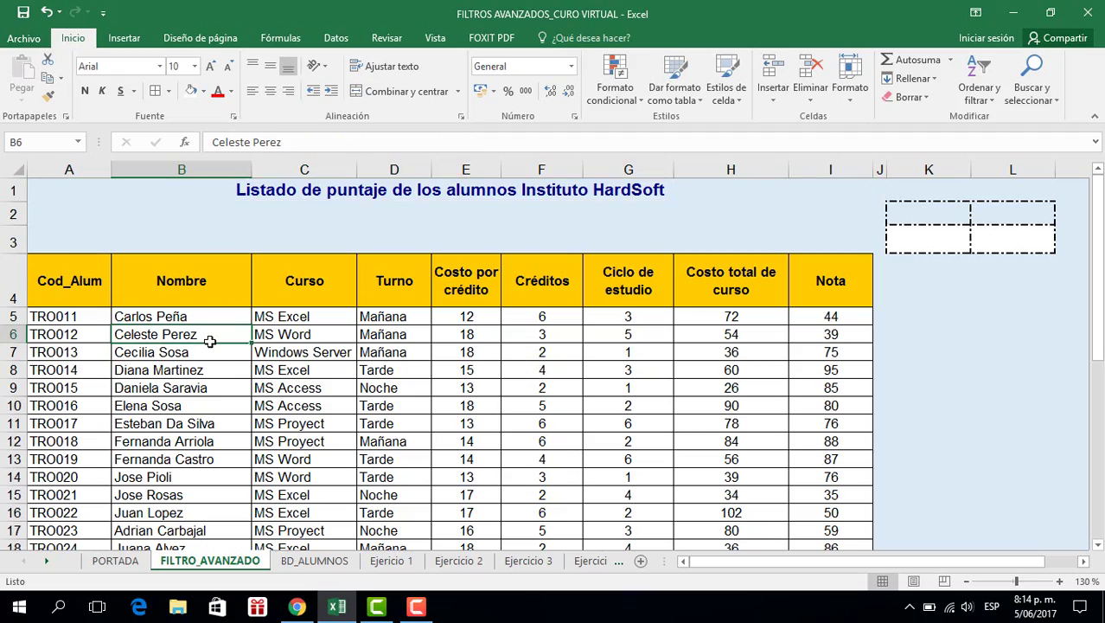
scroll(211, 344, "down", 1)
scroll(210, 344, "down", 3)
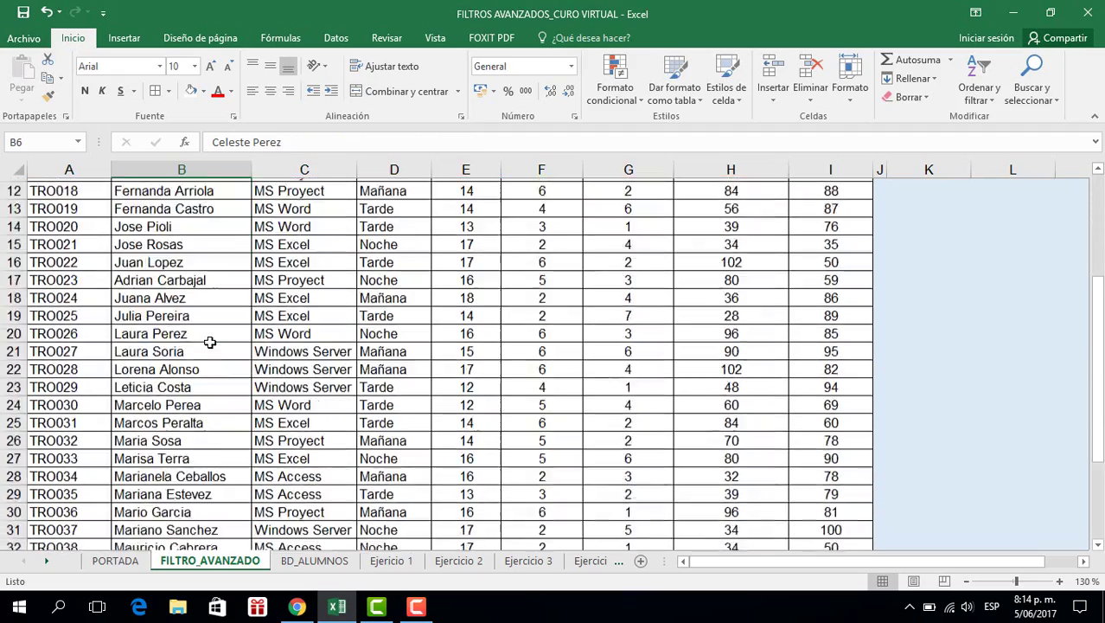
scroll(213, 344, "up", 4)
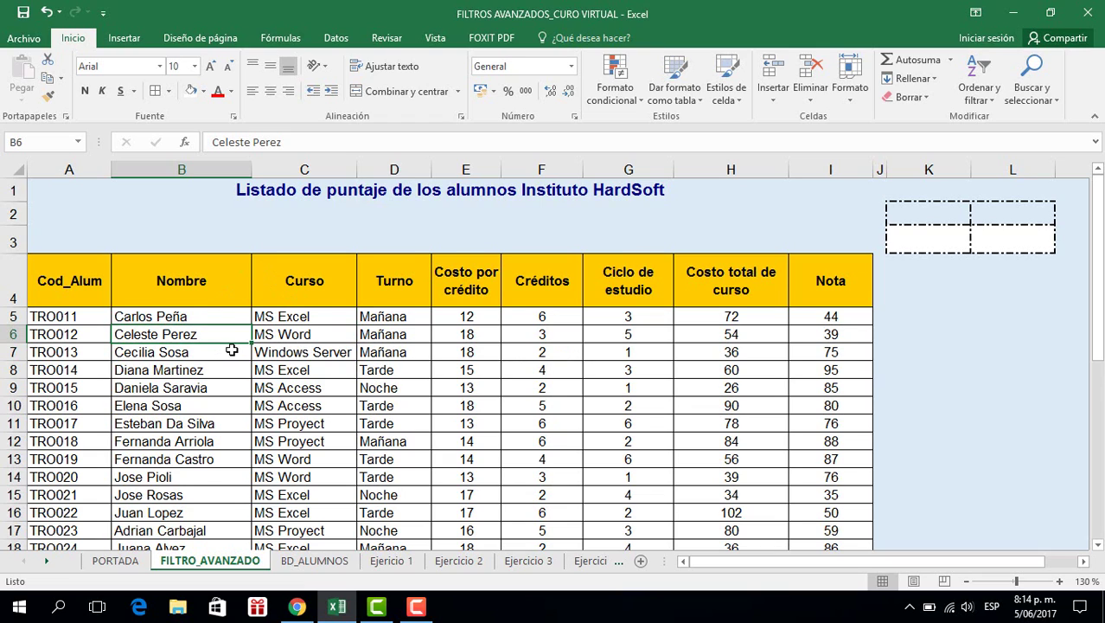
left_click(337, 39)
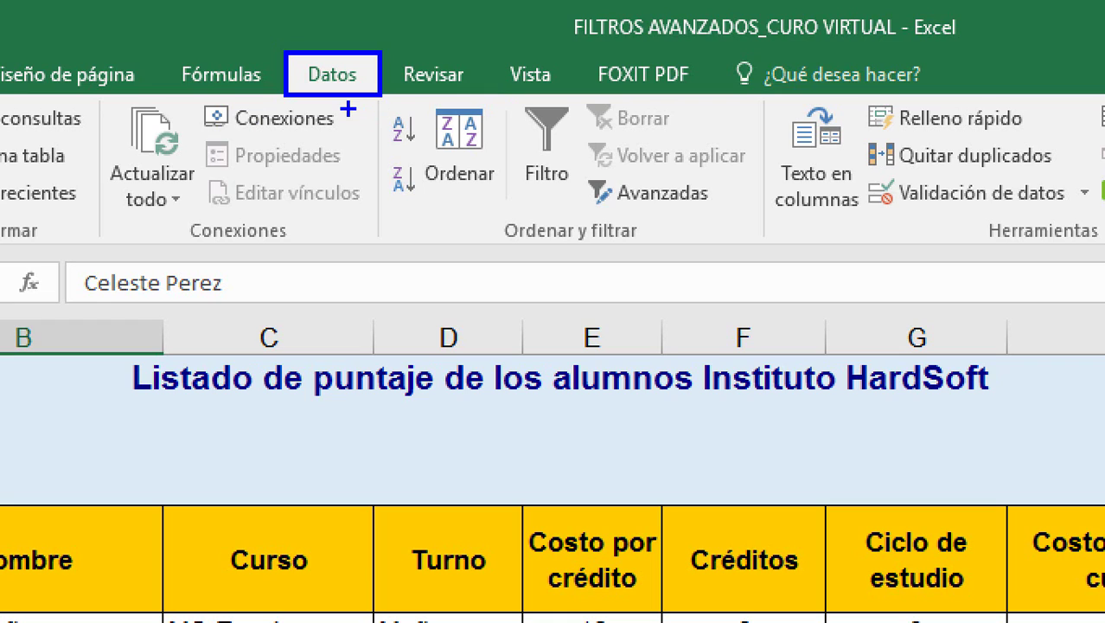
left_click_drag(353, 107, 350, 180)
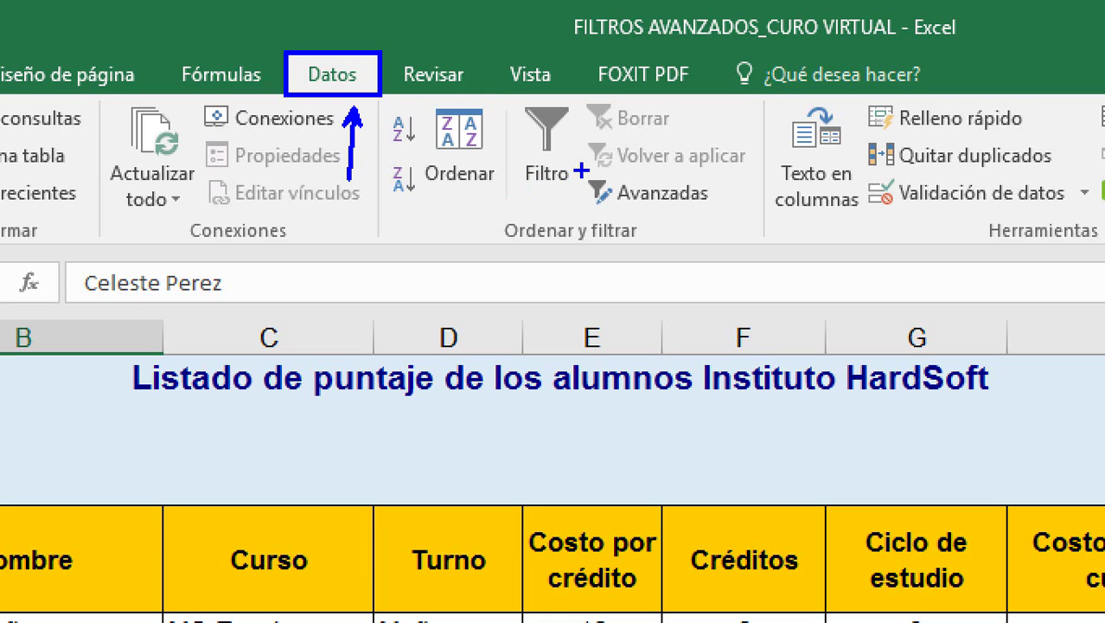
left_click_drag(581, 171, 730, 217)
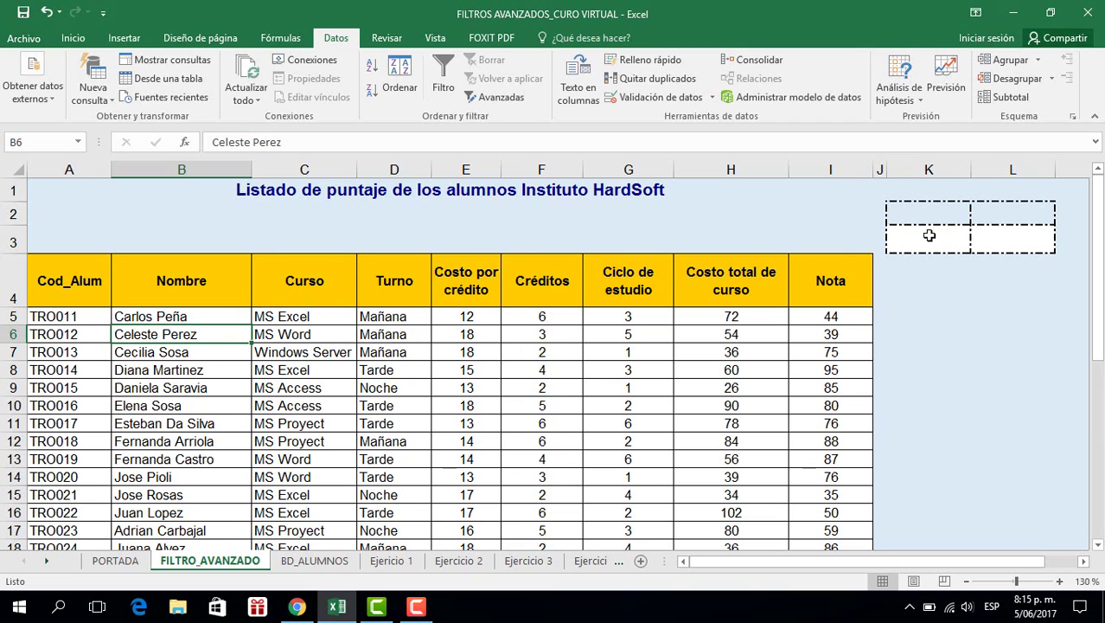
left_click_drag(945, 218, 1003, 239)
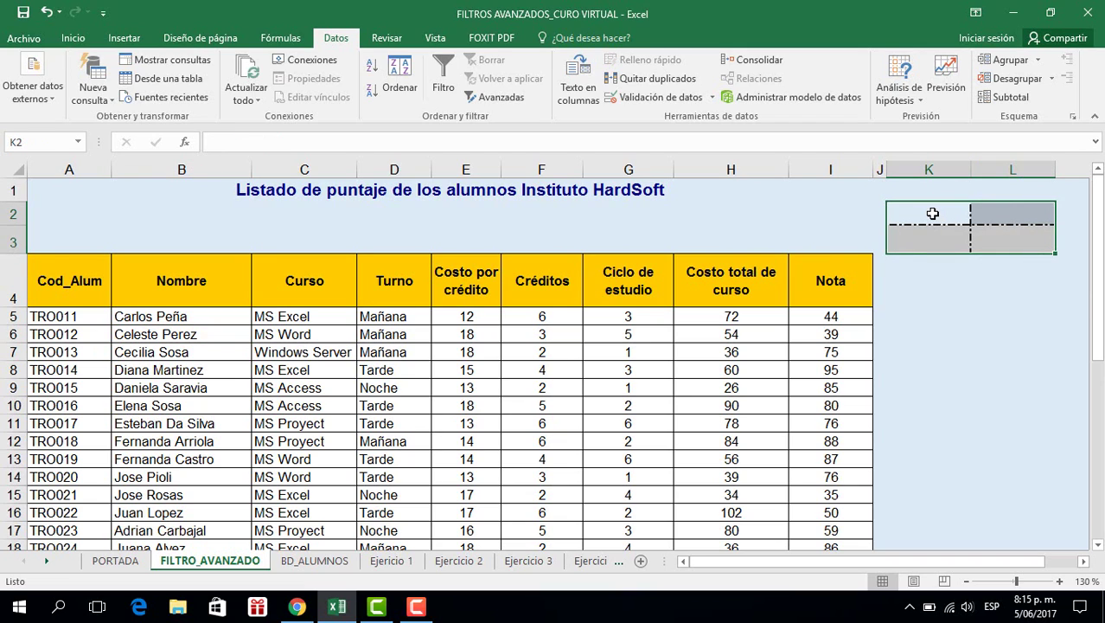
left_click_drag(937, 217, 1002, 236)
- Copy the Nombre and Turno column headers into K2:L2 as the criteria headings
left_click(212, 294)
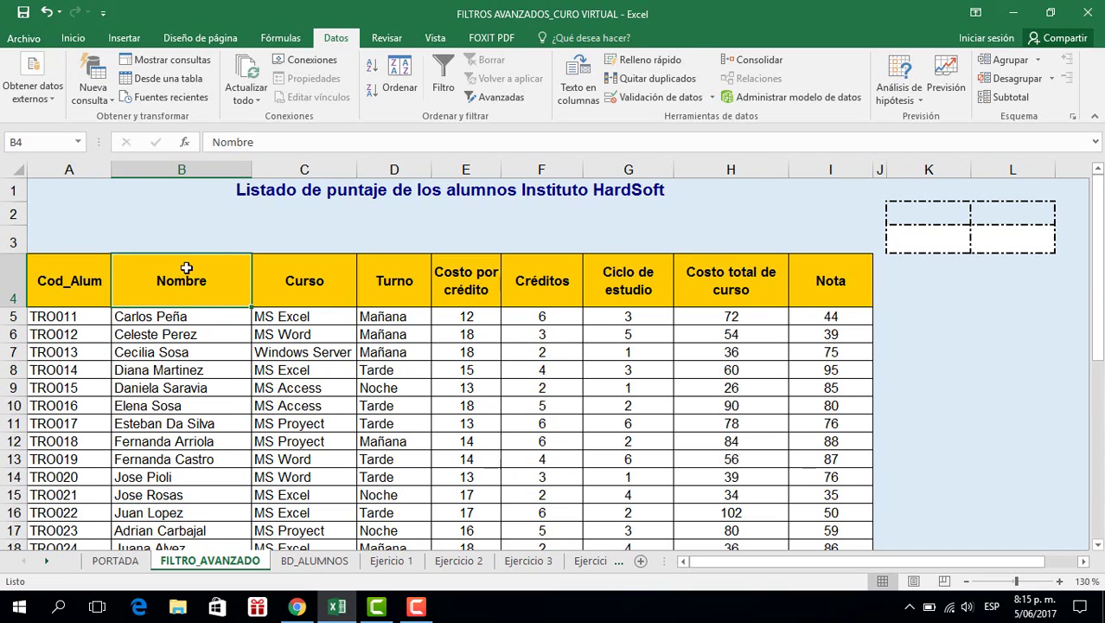
left_click(395, 286, "ctrl")
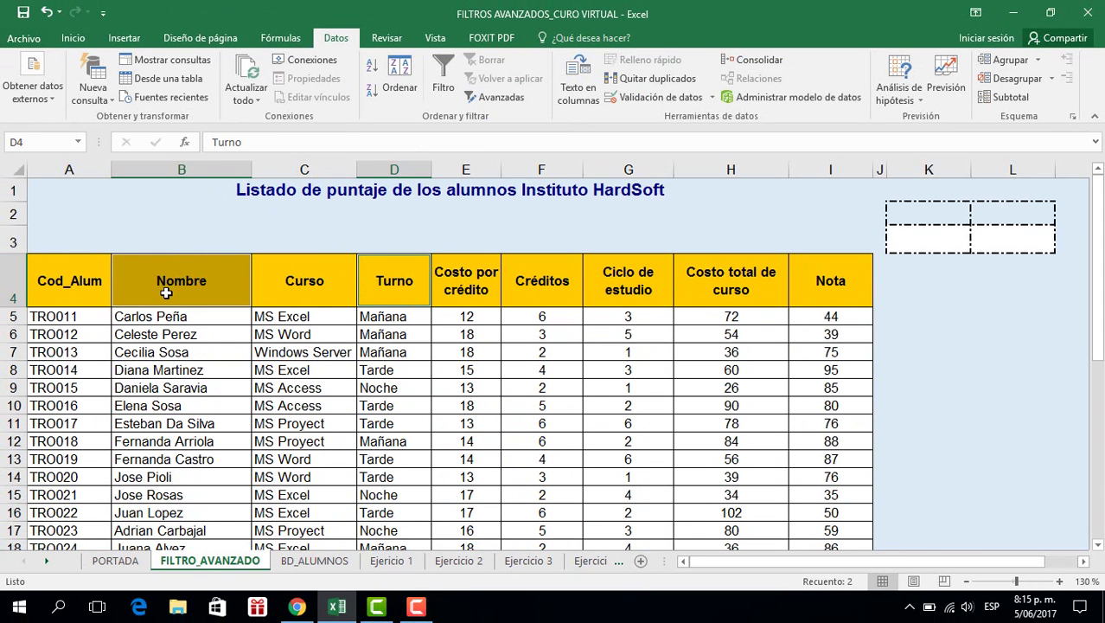
key("ctrl+c")
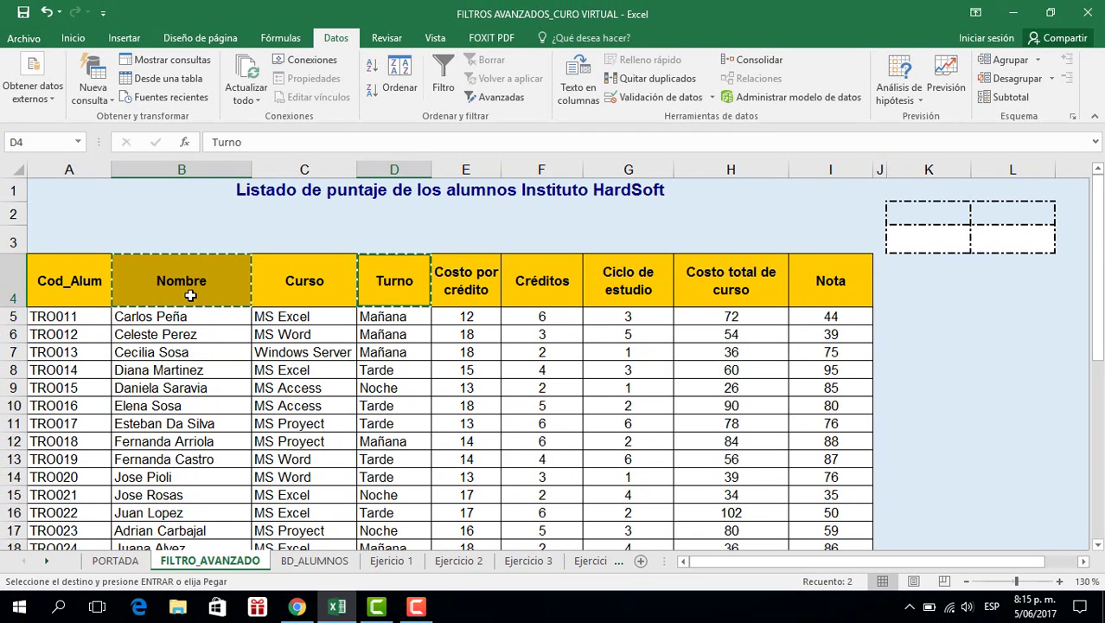
left_click(940, 215)
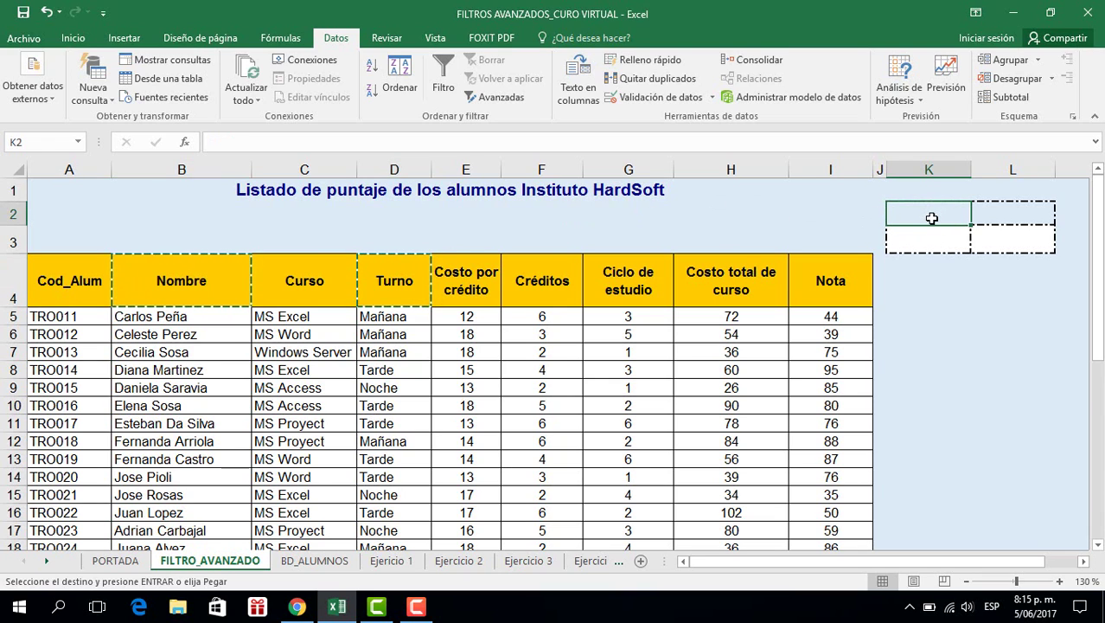
key("ctrl+v")
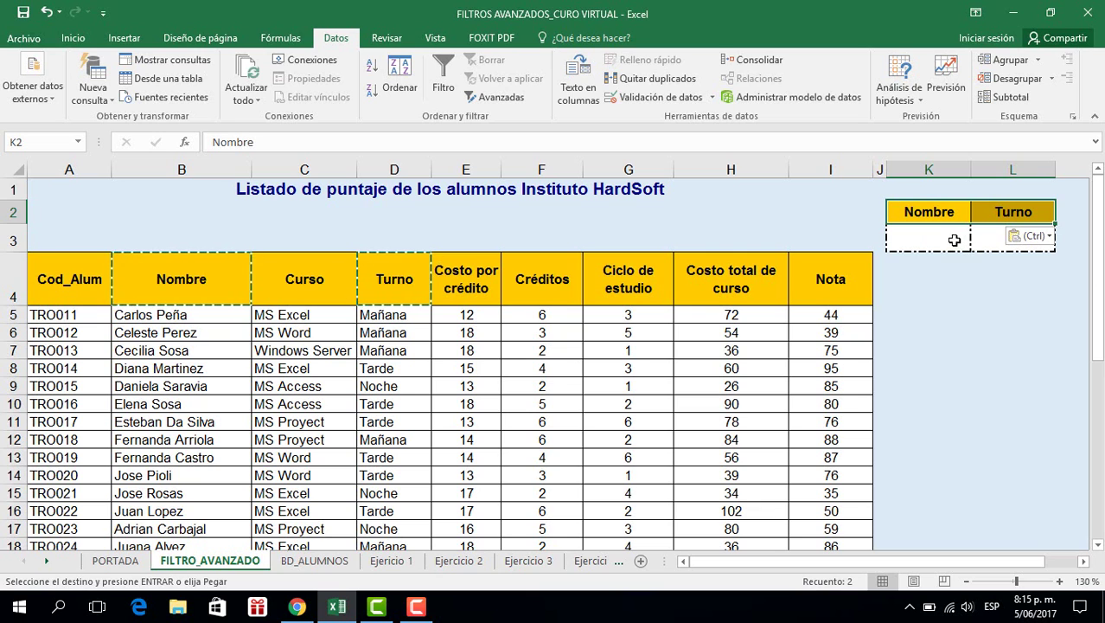
left_click(952, 240)
left_click(1021, 370)
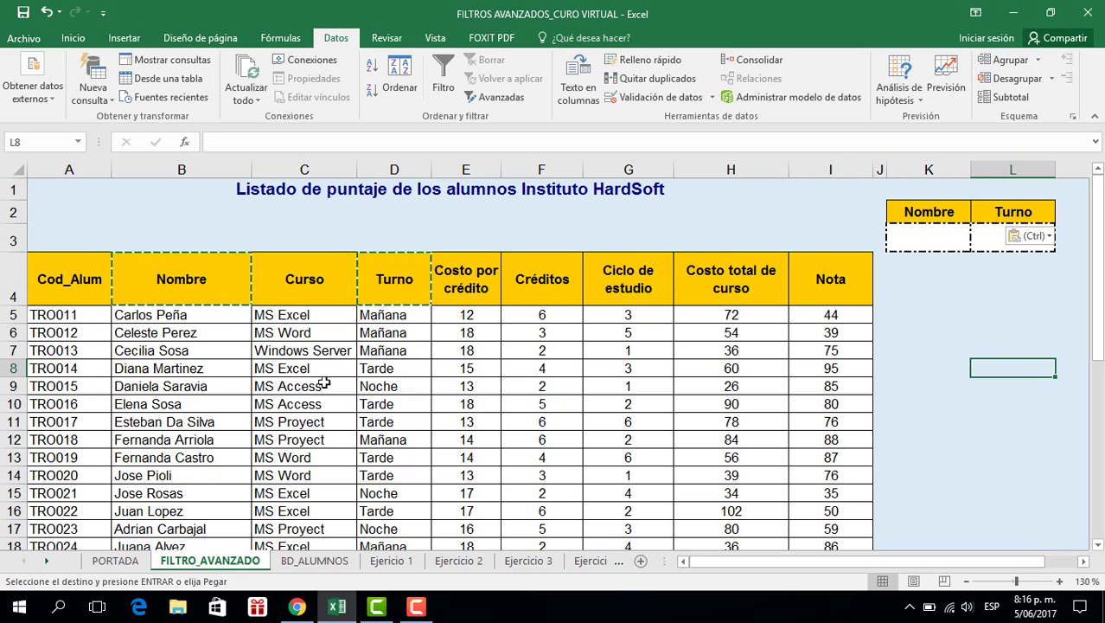
key("Escape")
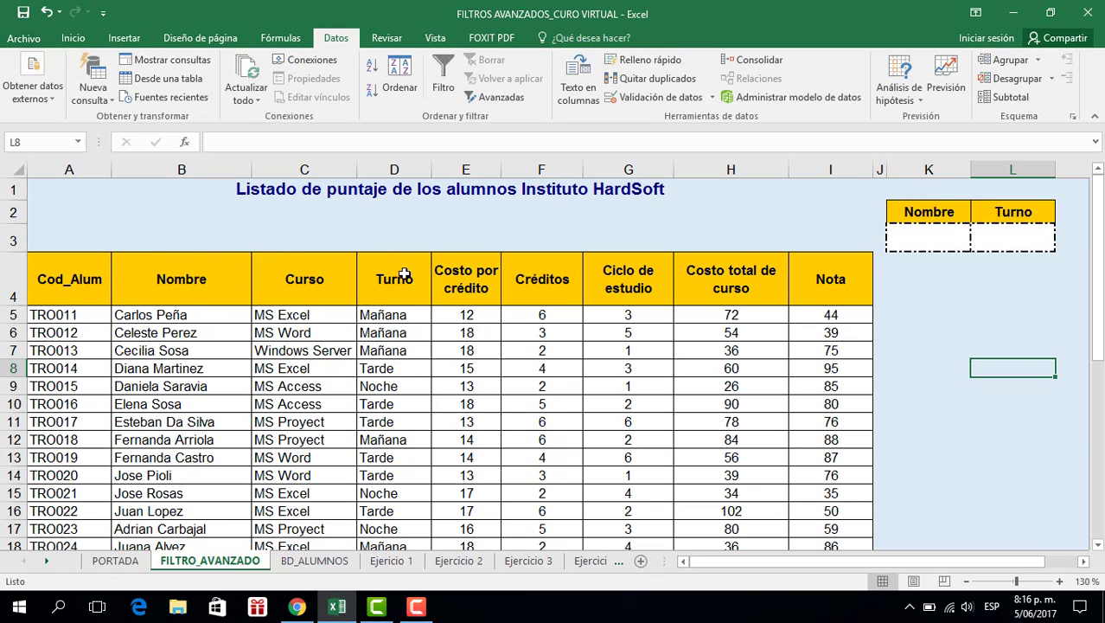
- Enter D as the Nombre criterion in cell K3
left_click(924, 243)
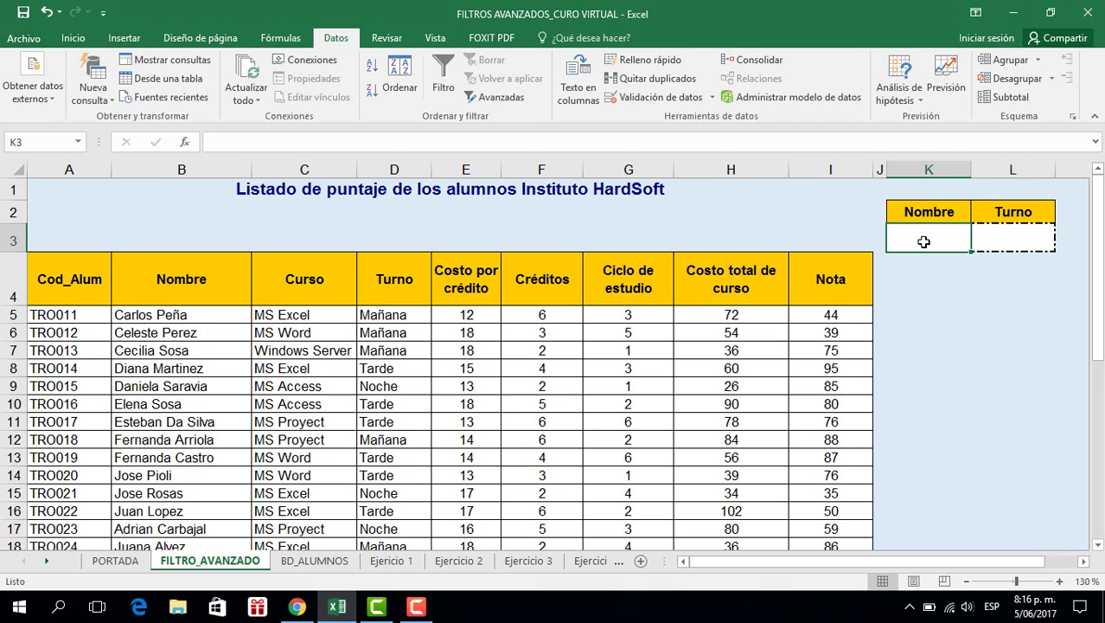
type("D")
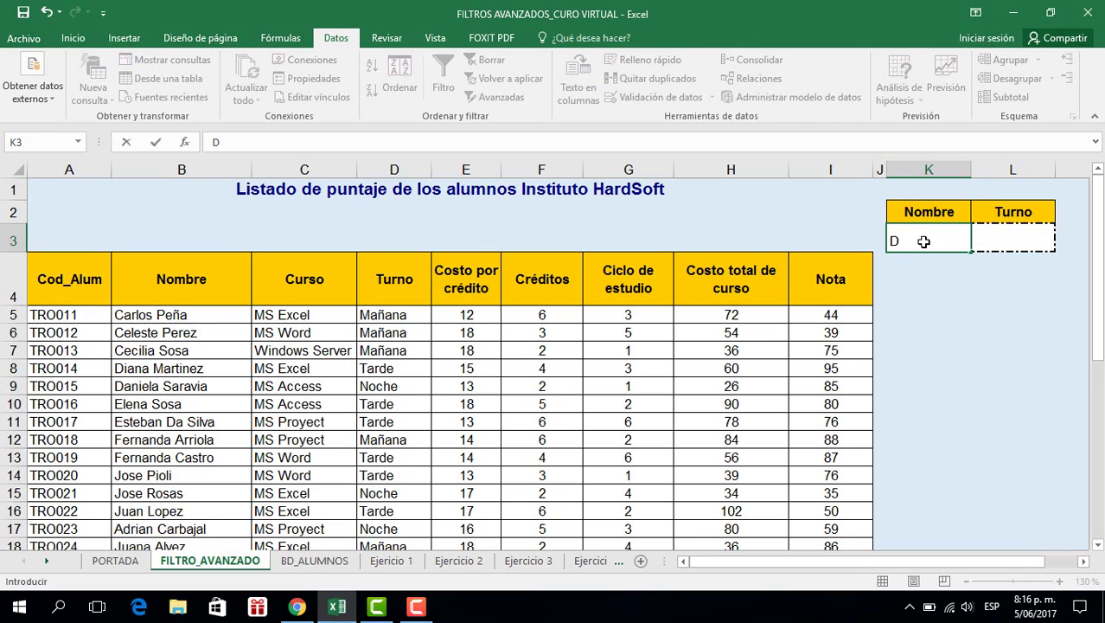
left_click(900, 294)
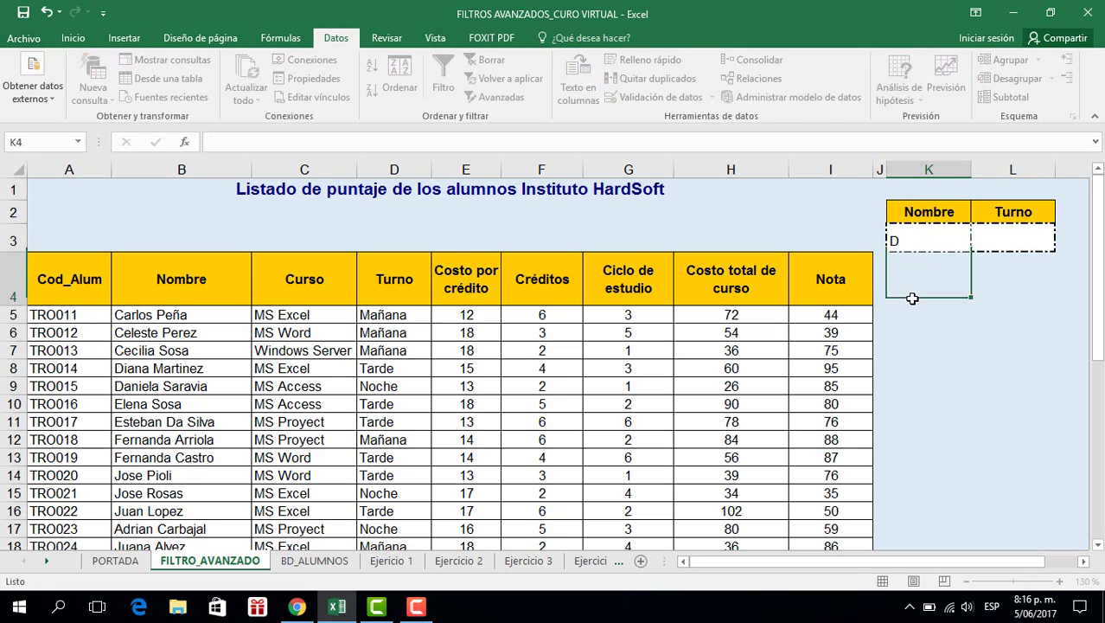
left_click(928, 242)
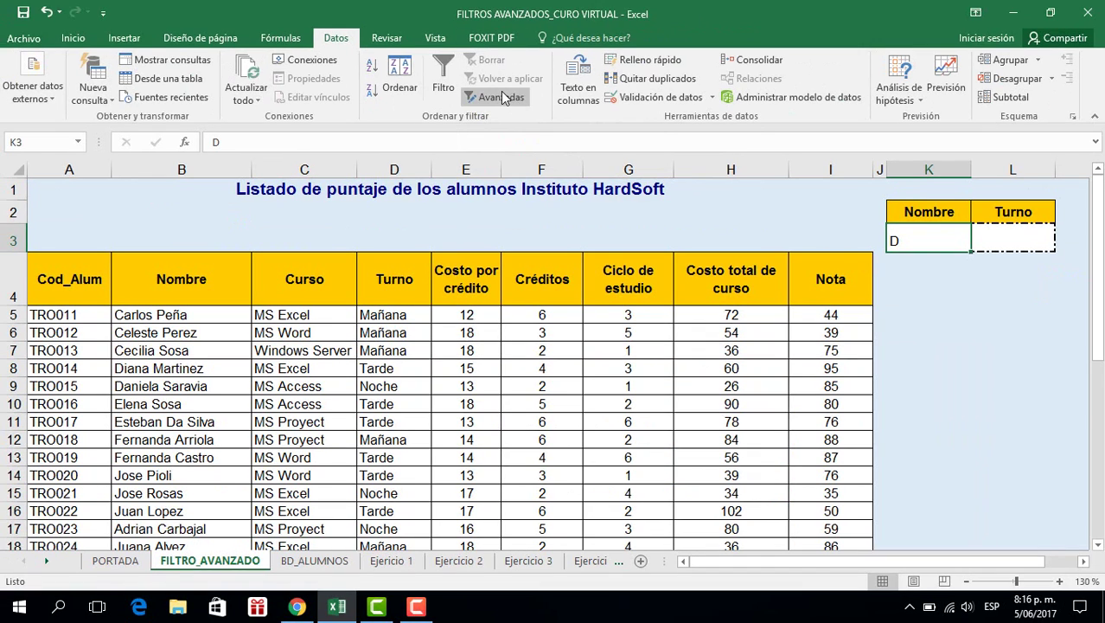
- Start an advanced filter and set its list range to the whole student table, A4:I39
left_click(501, 97)
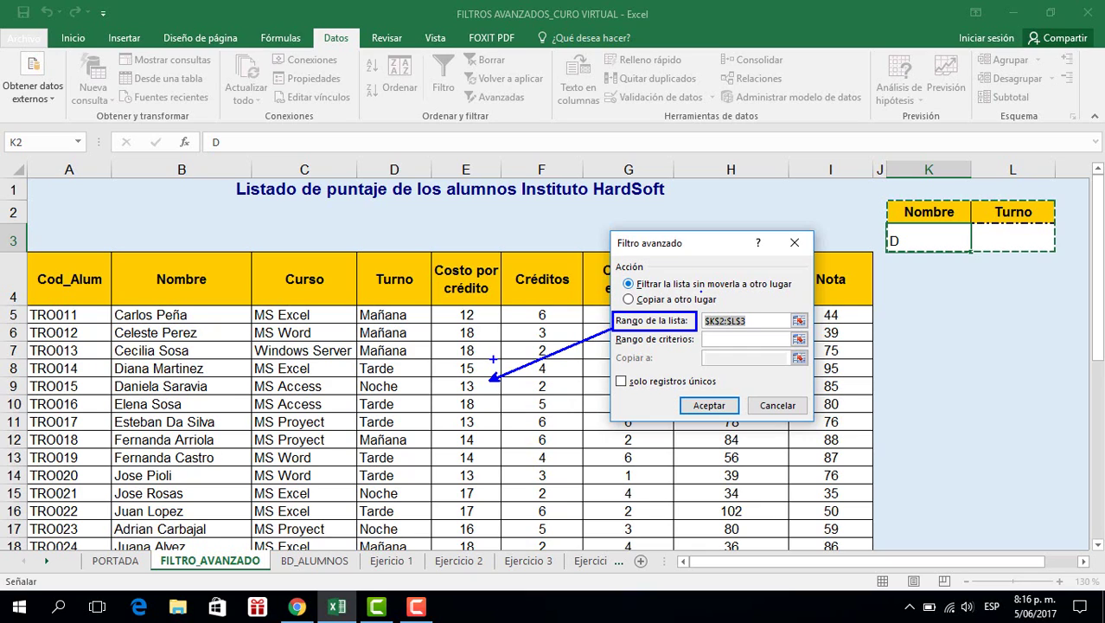
left_click(76, 288)
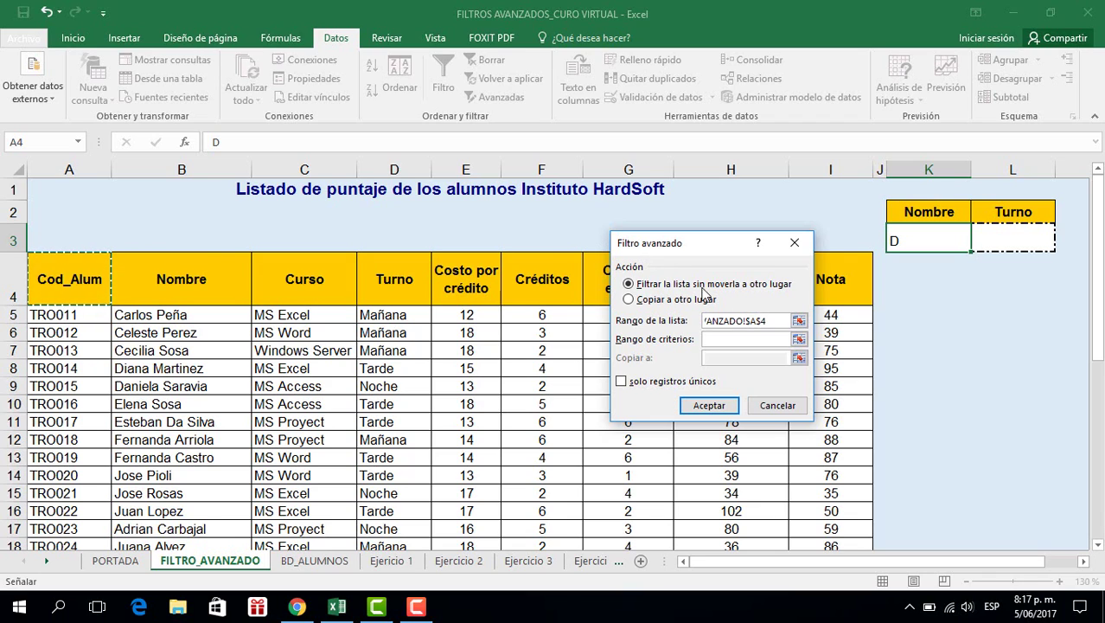
left_click_drag(683, 320, 662, 320)
key("Delete")
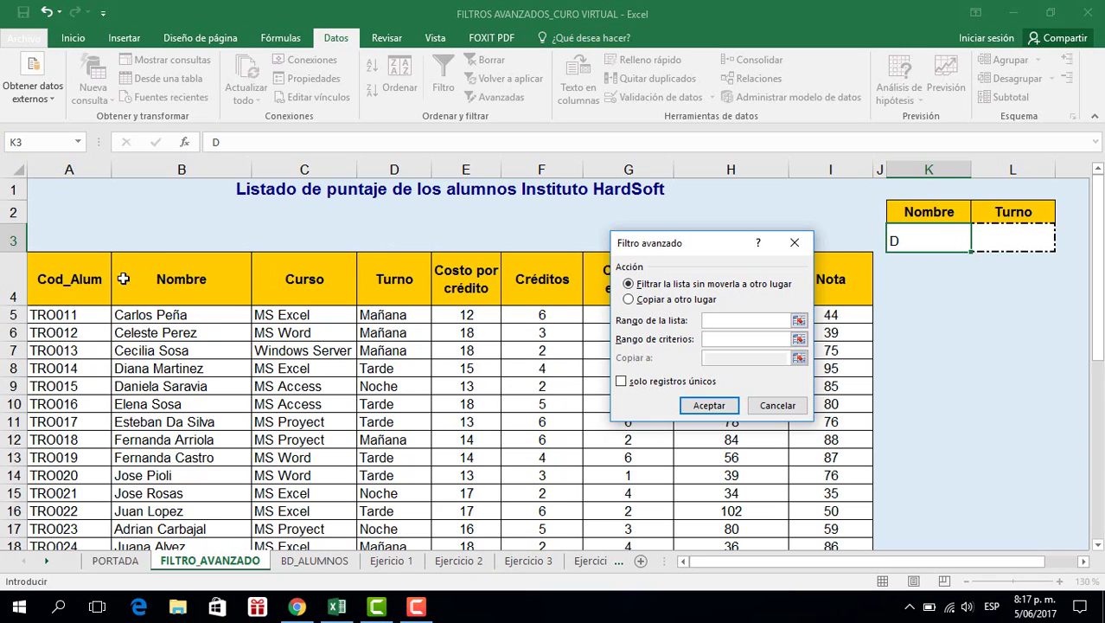
left_click(84, 279)
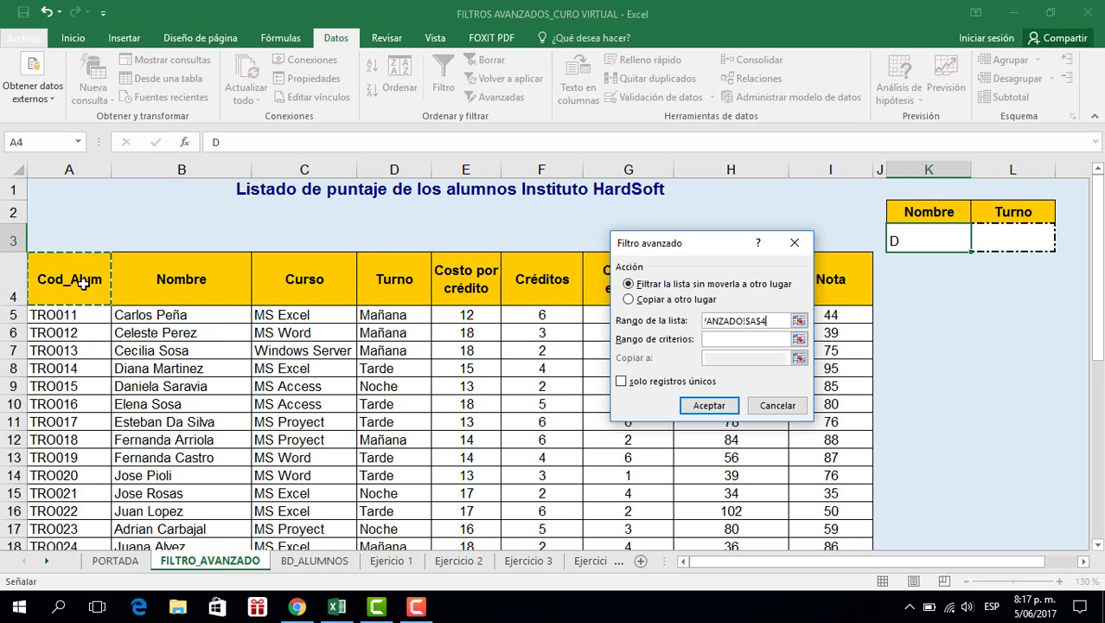
key("ctrl+shift+Down")
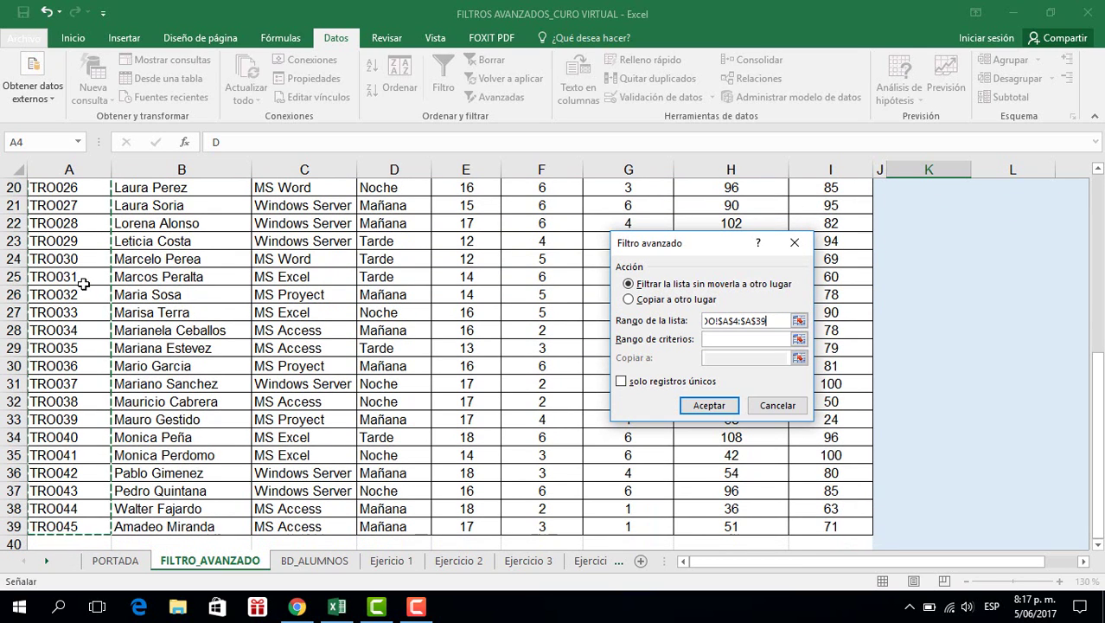
key("ctrl+shift+Right")
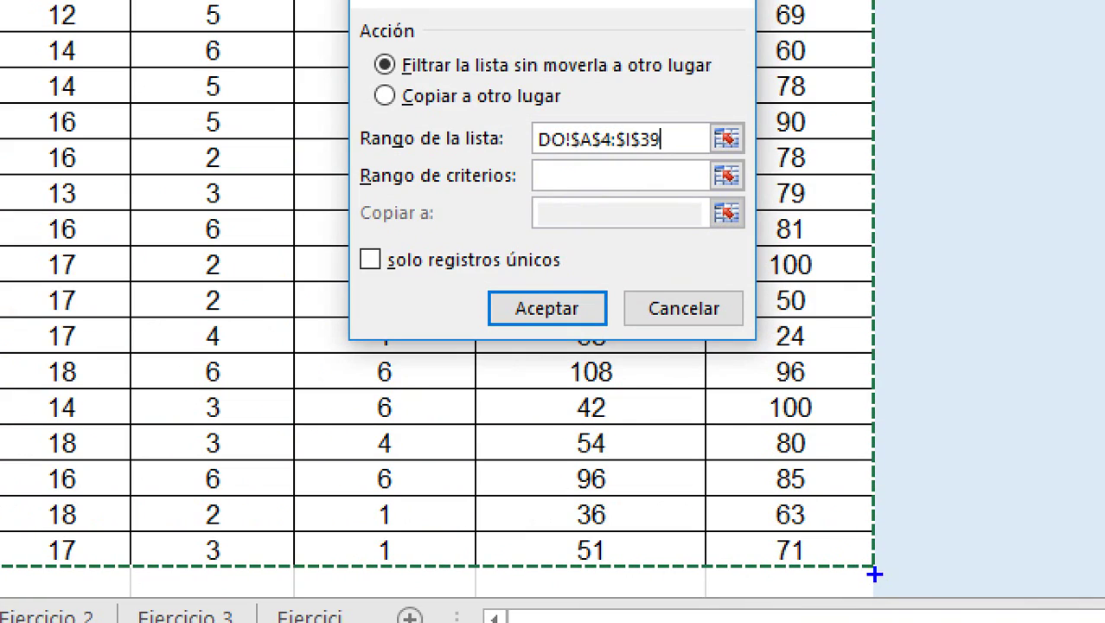
left_click_drag(841, 561, 879, 552)
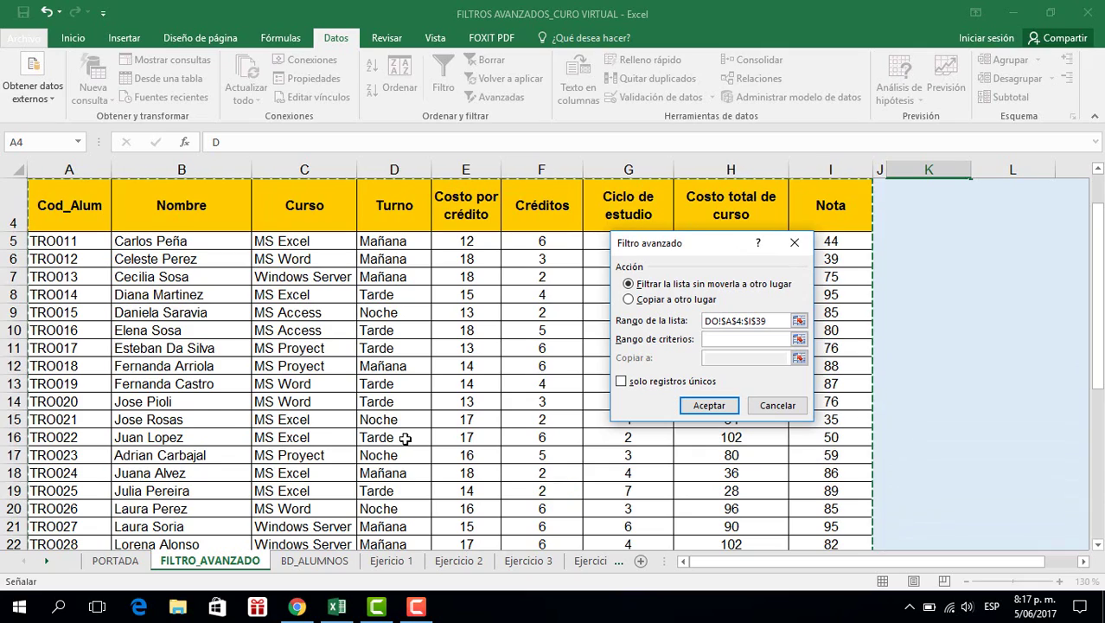
- Set the criteria range to K2:L3 and apply the advanced filter to the list in place
left_click(726, 343)
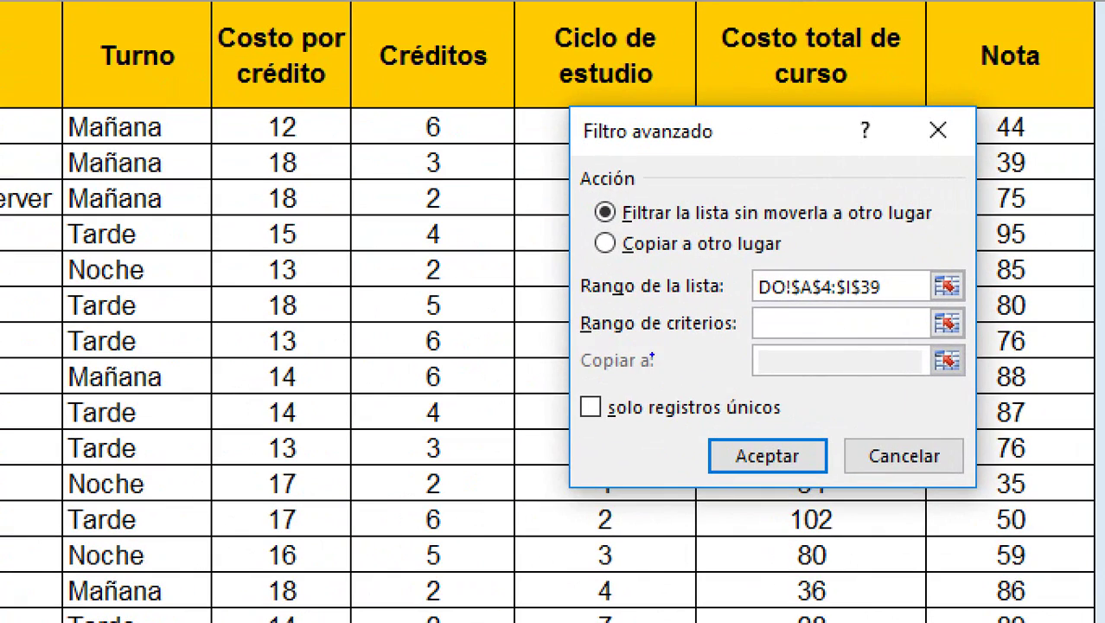
left_click_drag(609, 333, 686, 334)
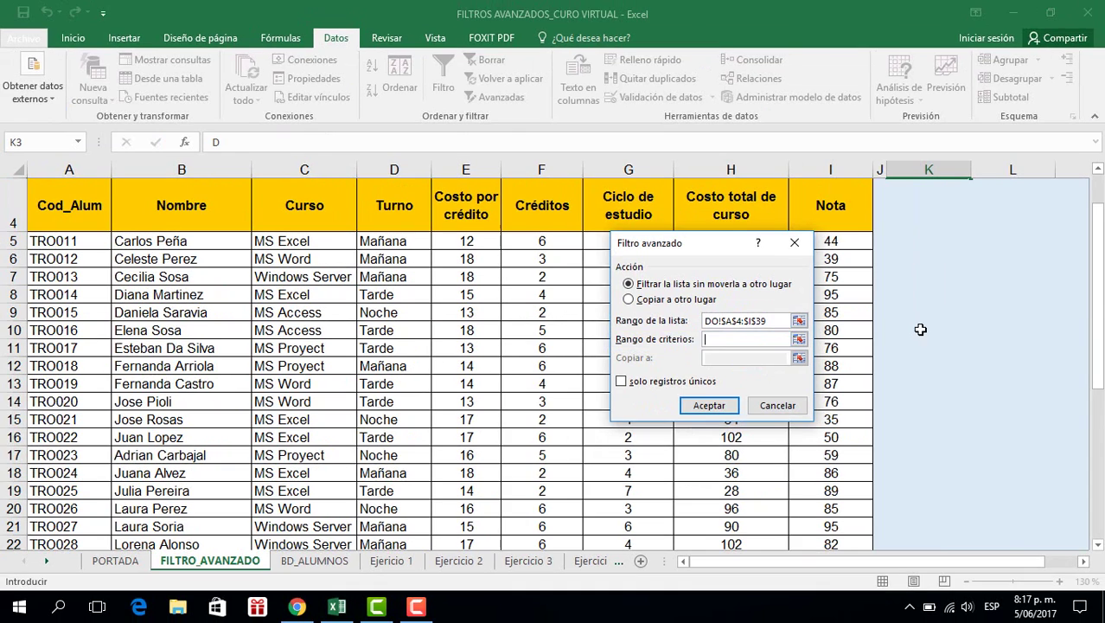
scroll(969, 323, "up", 1)
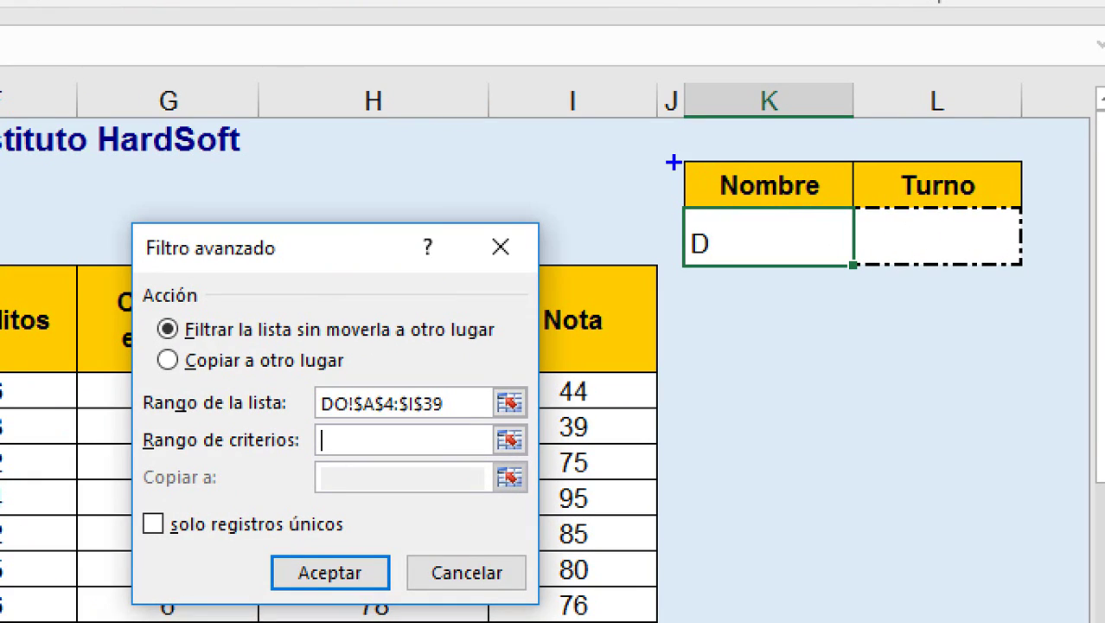
left_click_drag(676, 163, 1024, 265)
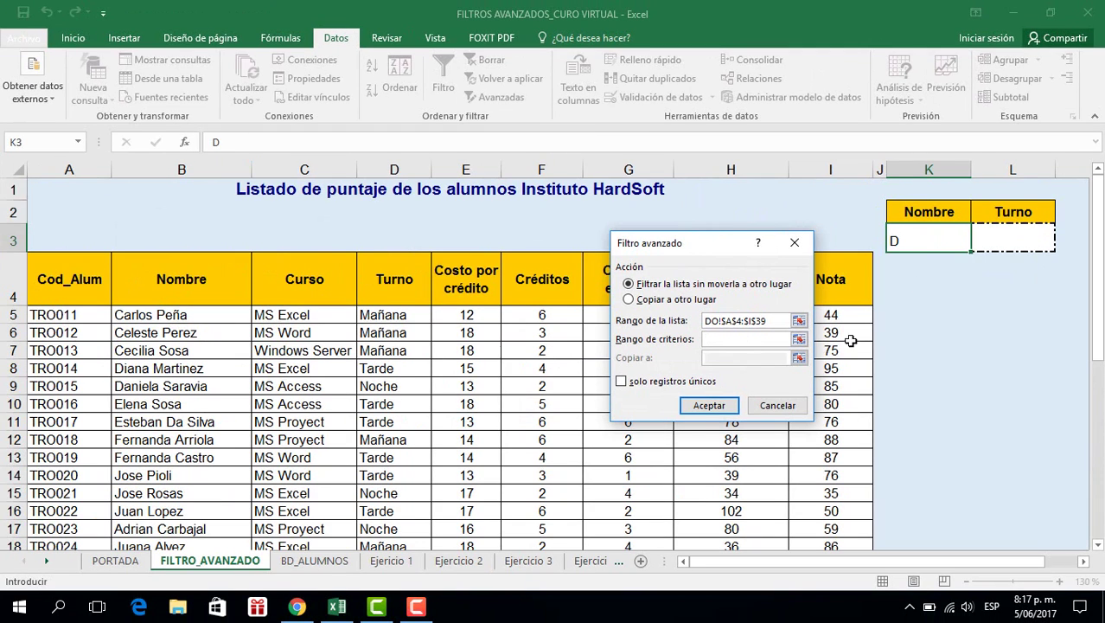
left_click_drag(760, 185, 813, 197)
left_click_drag(952, 219, 1014, 240)
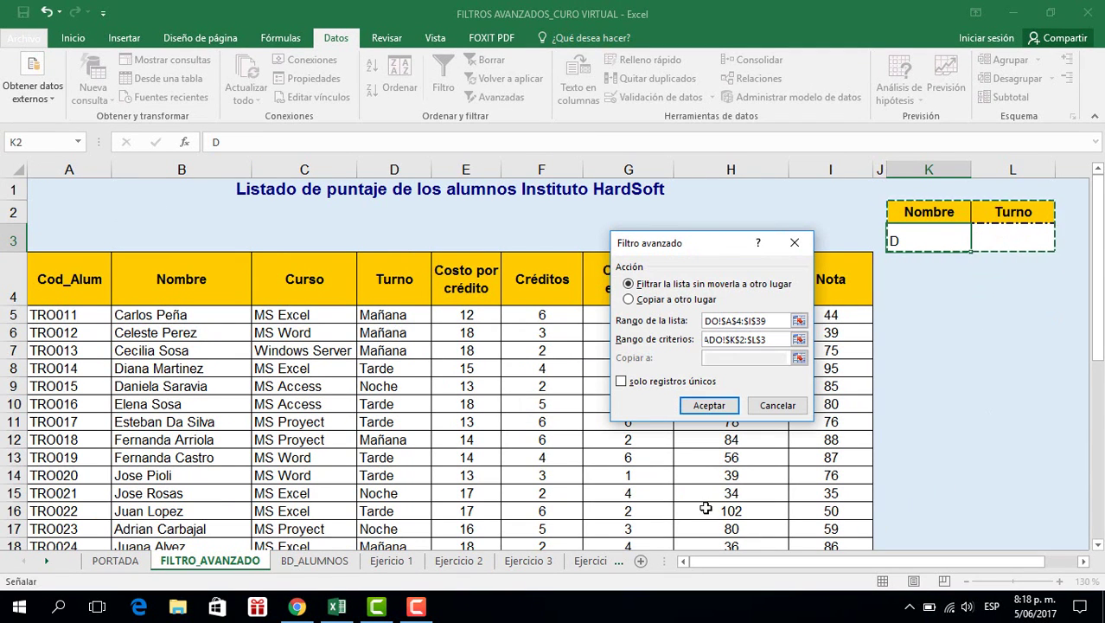
left_click(709, 406)
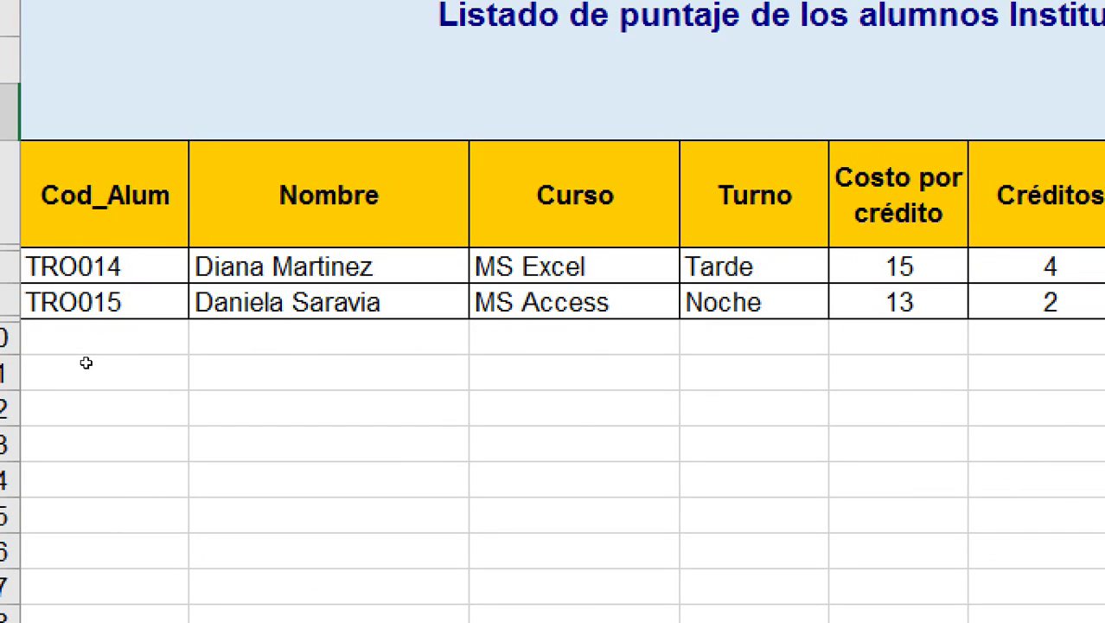
- Expand the hidden rows 6 and 7 above the filtered records to reveal the filtered-out students
left_click_drag(185, 249, 410, 322)
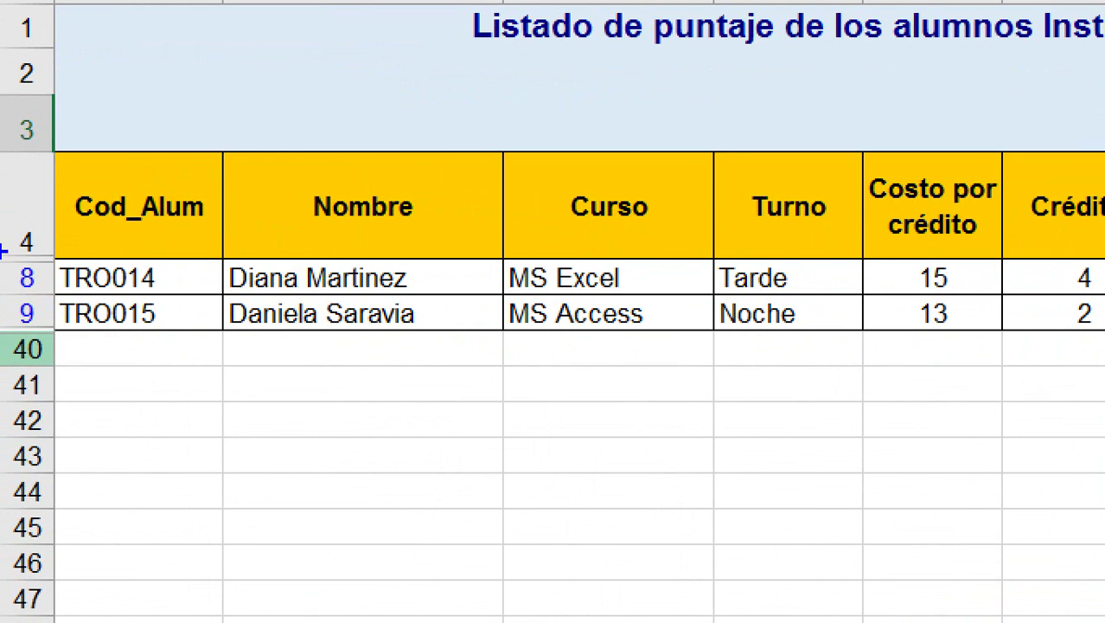
mouse_move(3, 251)
left_mouse_down()
mouse_move(51, 294)
mouse_move(70, 353)
left_mouse_up()
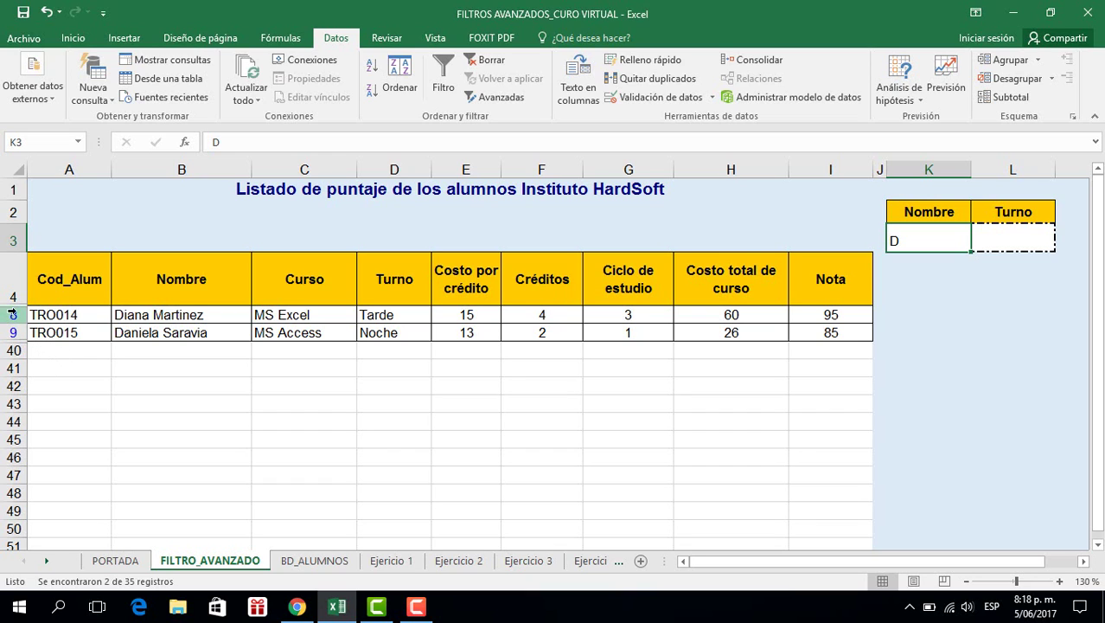
left_click_drag(10, 306, 14, 329)
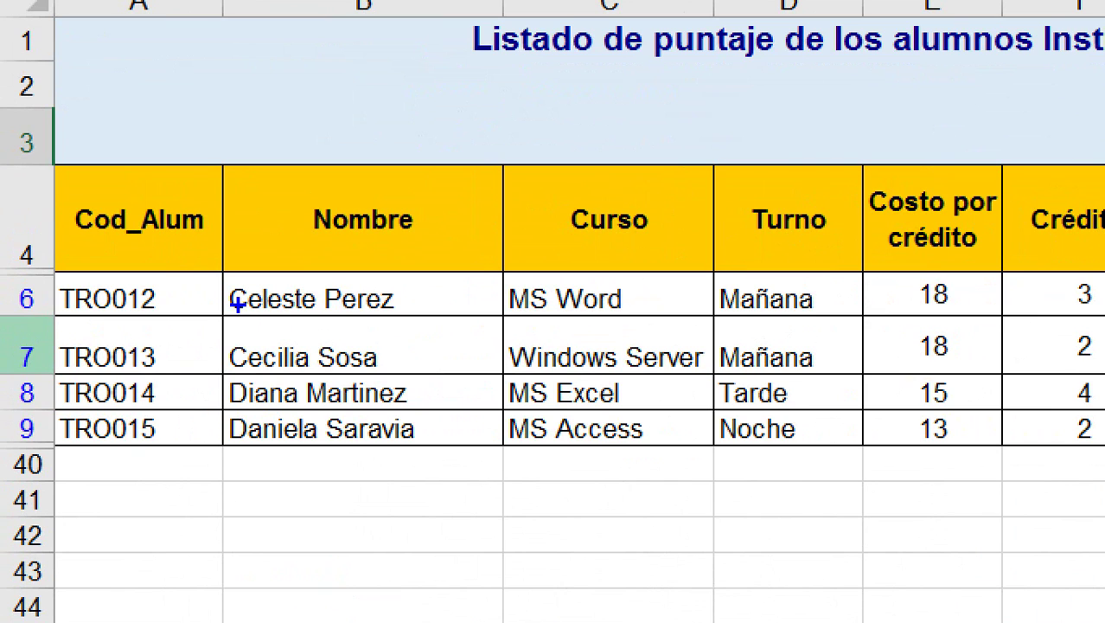
mouse_move(237, 302)
left_mouse_down()
mouse_move(180, 338)
mouse_move(191, 374)
left_mouse_up()
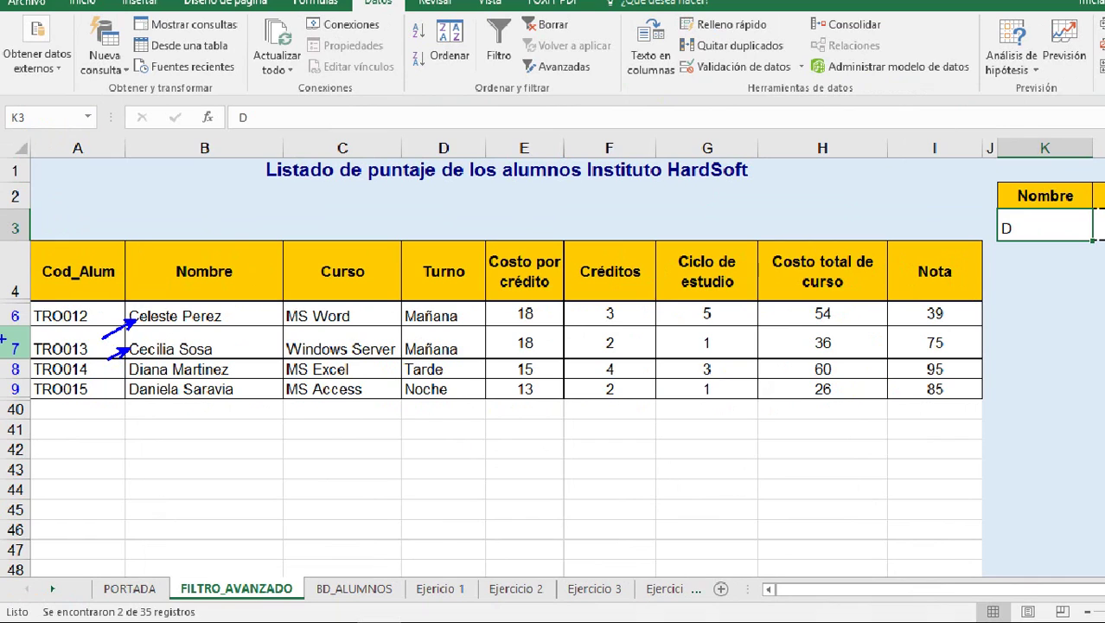
- Undo the expansion of rows 6 and 7 and remove the applied filter so the full student list shows again
left_click_drag(985, 202, 1030, 245)
mouse_move(122, 360)
left_mouse_down()
mouse_move(123, 394)
mouse_move(143, 406)
mouse_move(147, 361)
left_mouse_up()
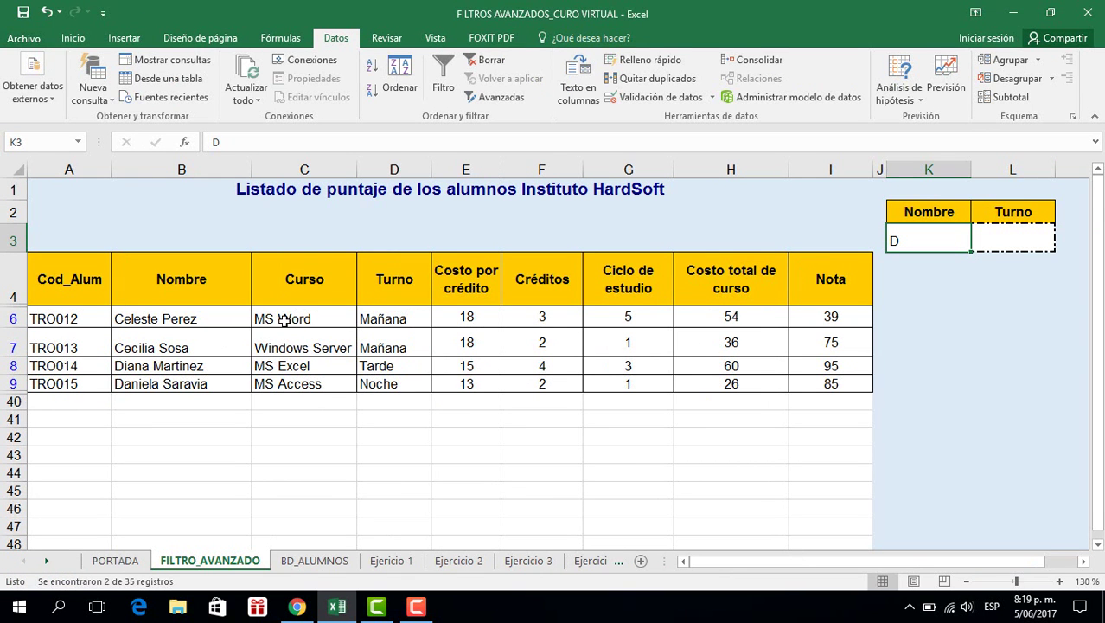
scroll(284, 320, "down", 1)
scroll(282, 315, "down", 1)
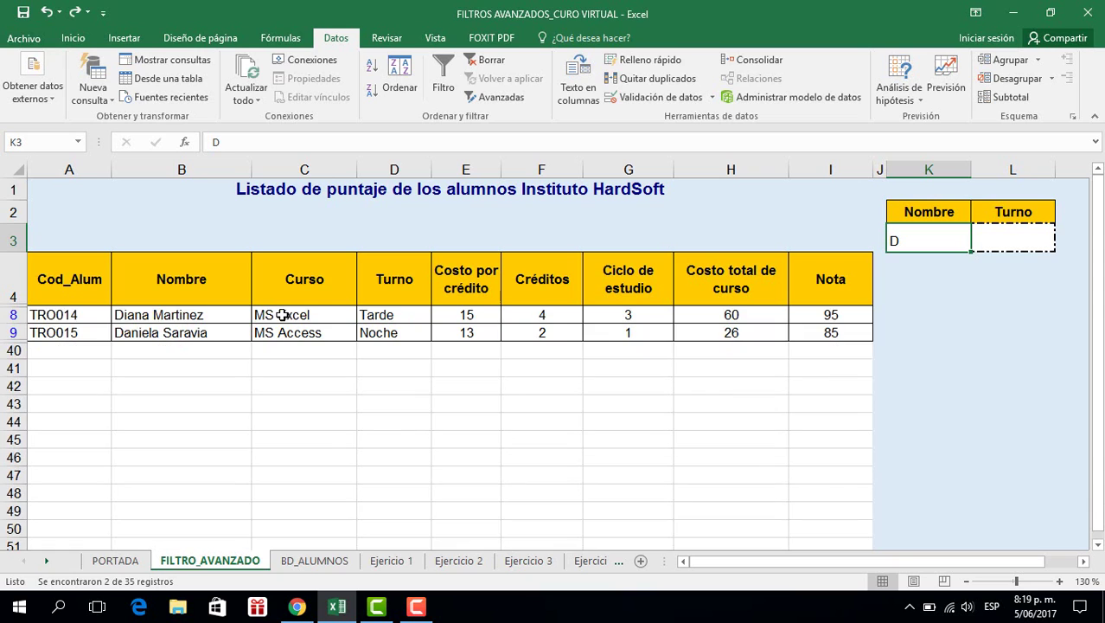
key("ctrl+z")
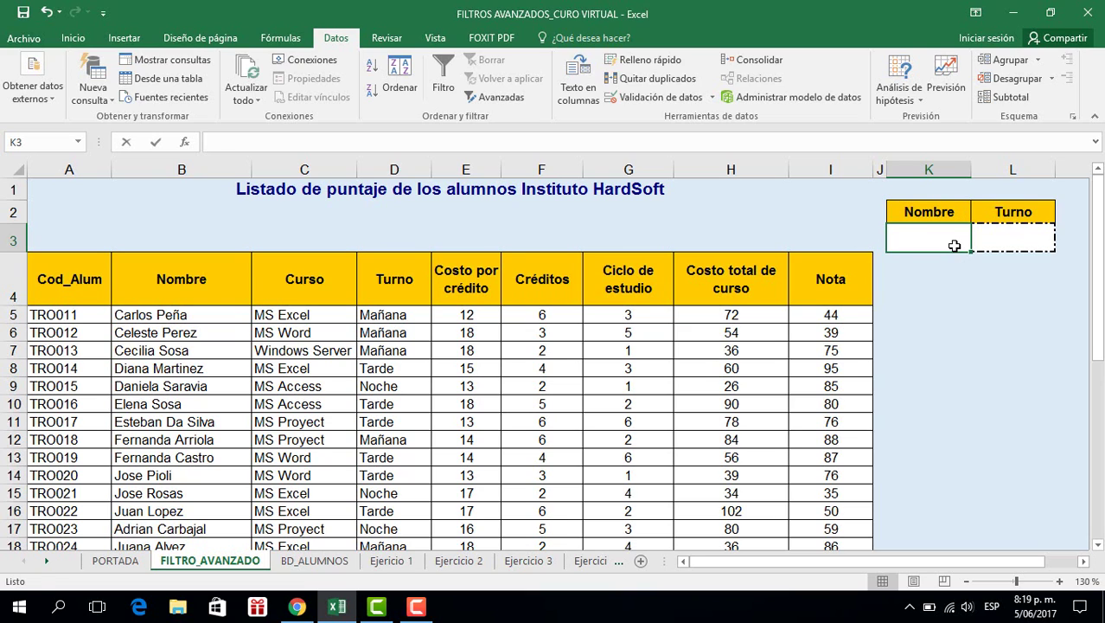
- Enter J as the Nombre criterion in K3 and TARDE as the Turno criterion in L3
type("J")
left_click(1001, 242)
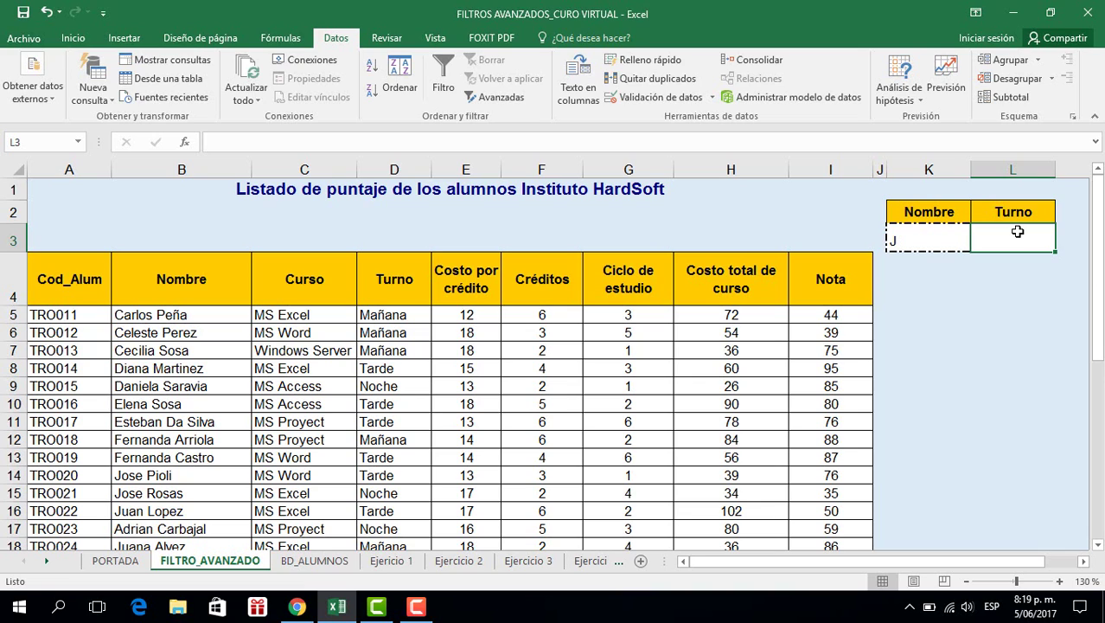
type("TARDE")
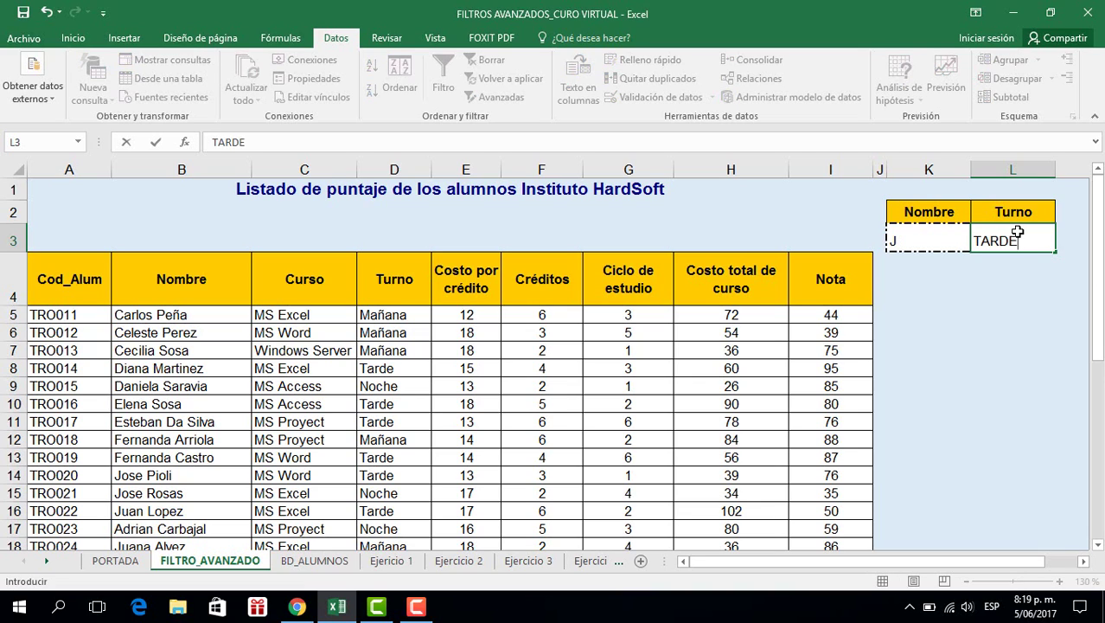
key("Return")
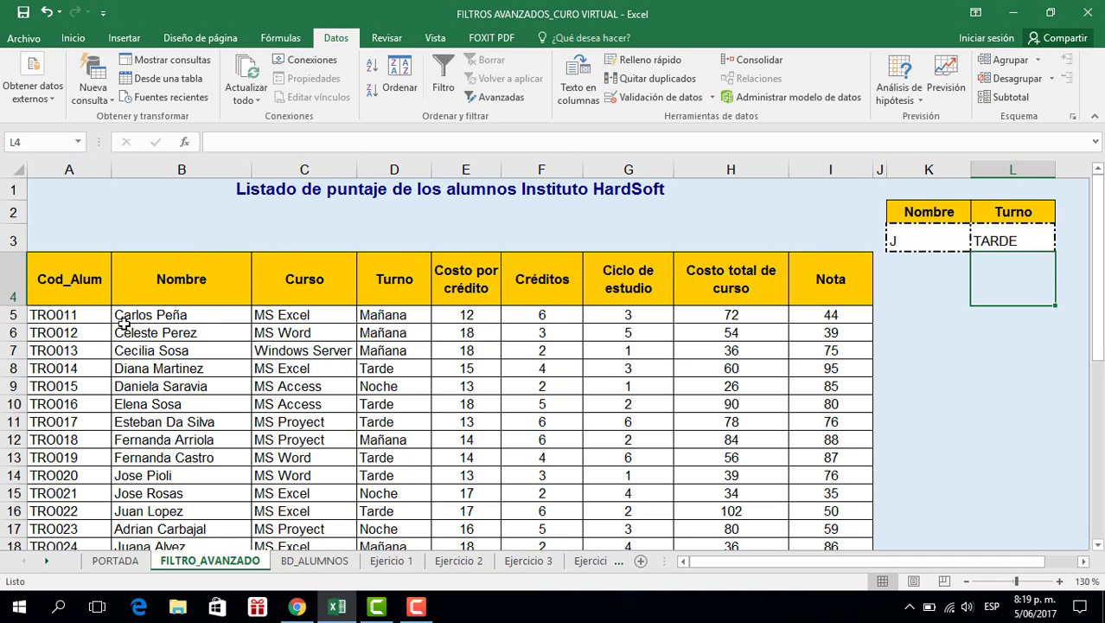
- Select the whole student table starting from cell C10 and check its extent down to the last record
left_click(74, 280)
left_click(313, 402)
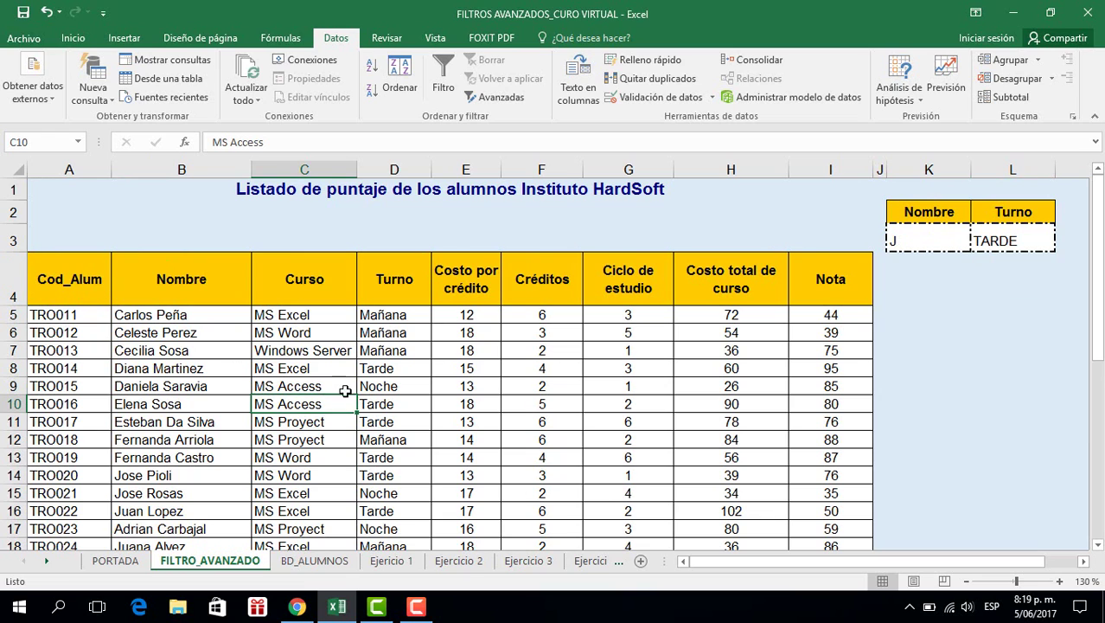
key("ctrl+shift+8")
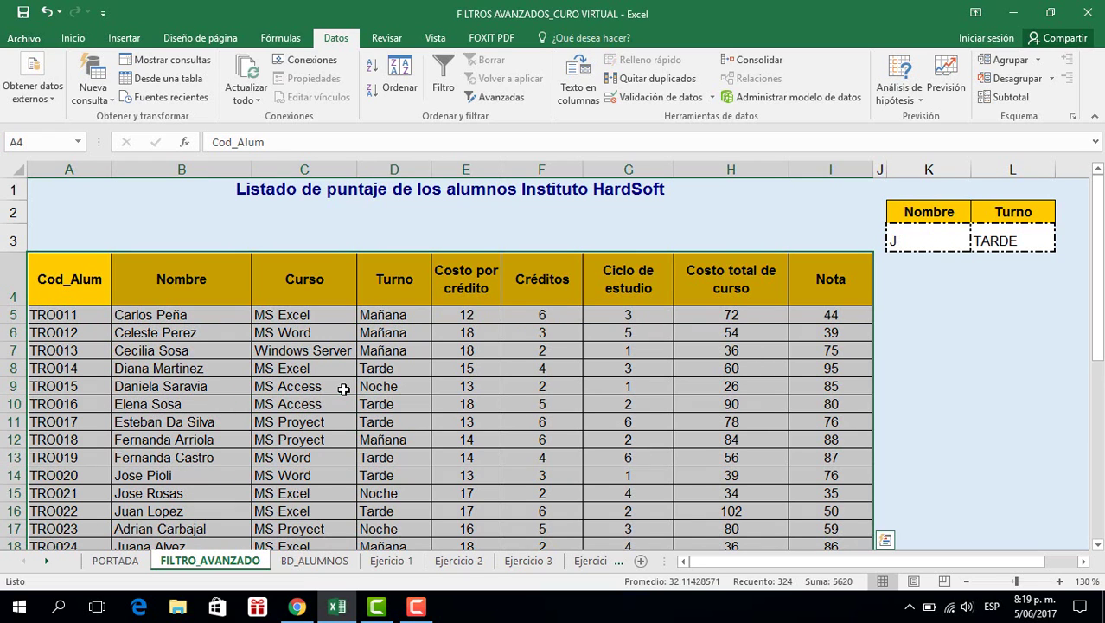
scroll(343, 389, "down", 10)
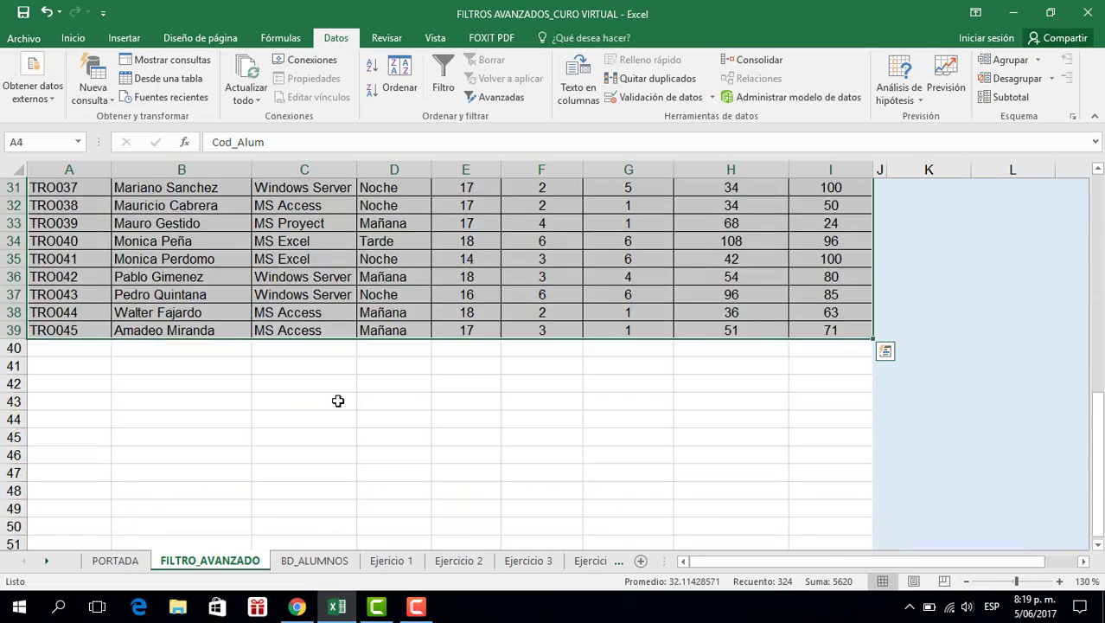
scroll(337, 400, "up", 10)
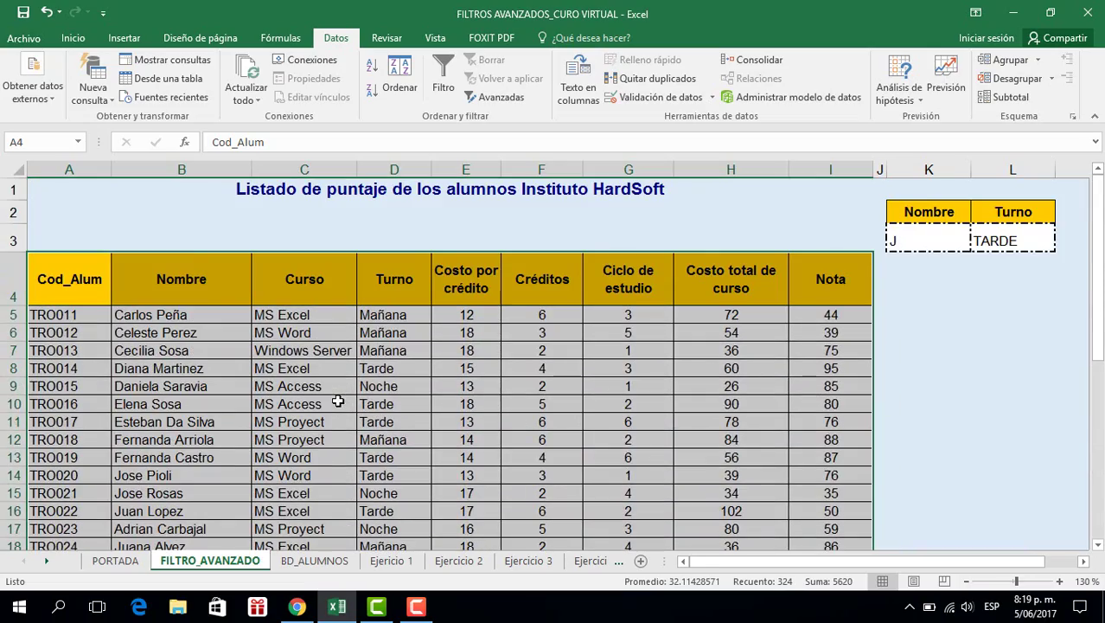
- Select the entire table again from cell D6 and review the selected rows from header to last record
left_click(375, 332)
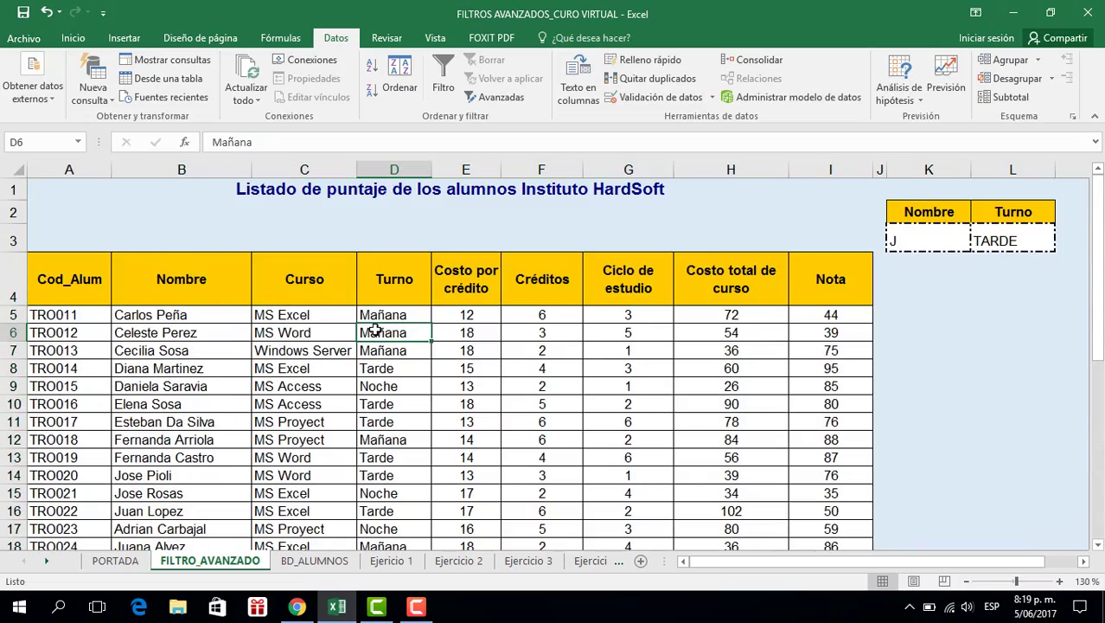
key("ctrl+a")
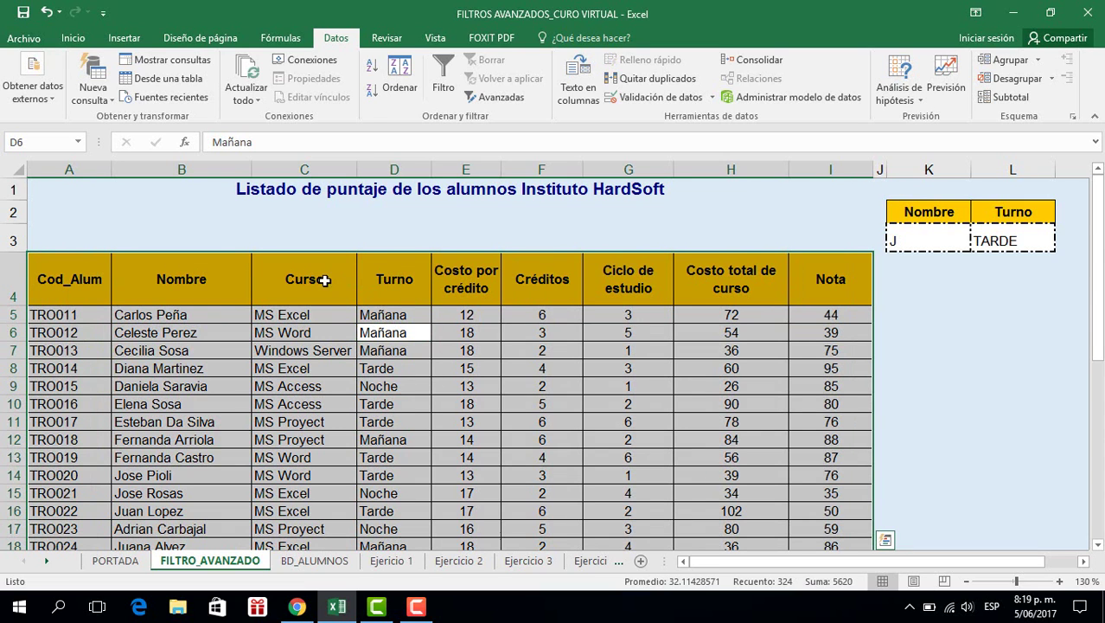
scroll(537, 441, "down", 7)
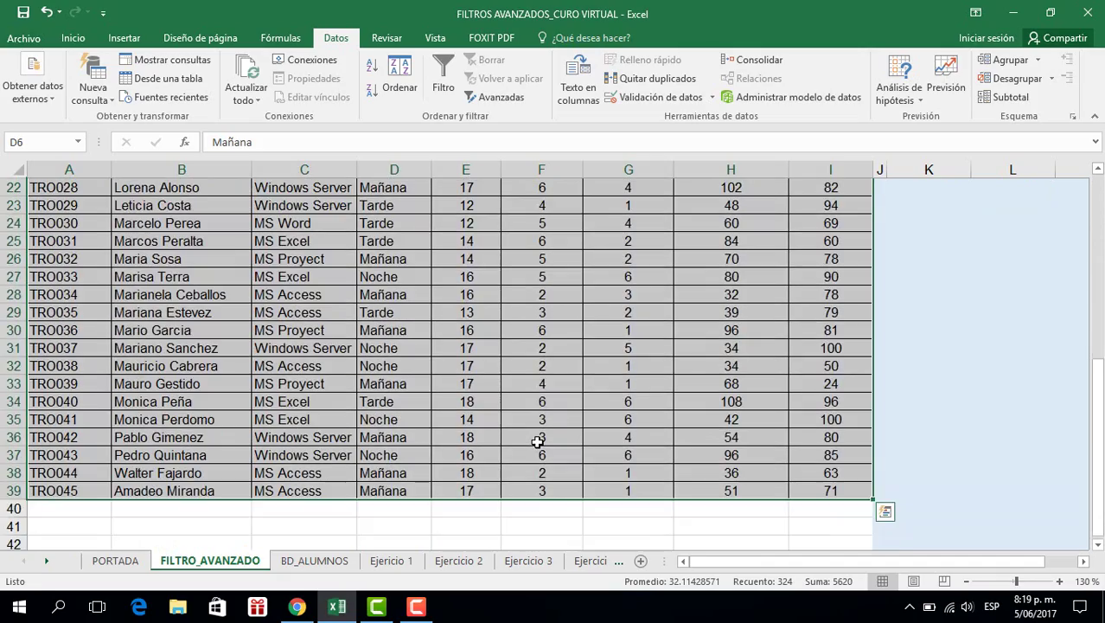
scroll(537, 441, "up", 4)
scroll(537, 441, "up", 3)
scroll(537, 441, "down", 5)
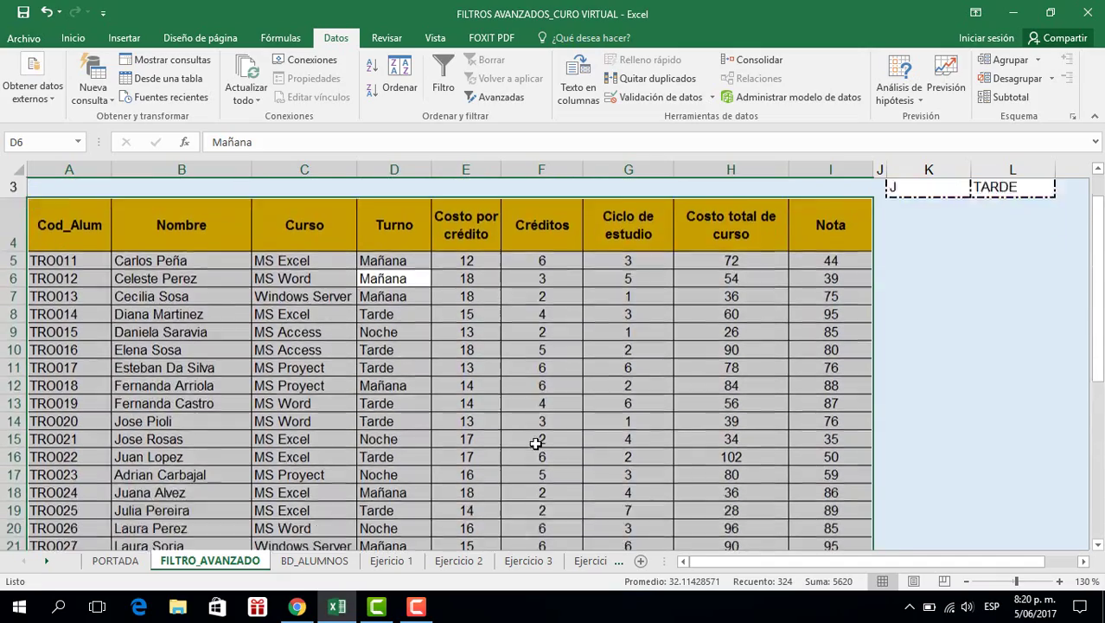
scroll(537, 441, "up", 4)
scroll(537, 441, "up", 2)
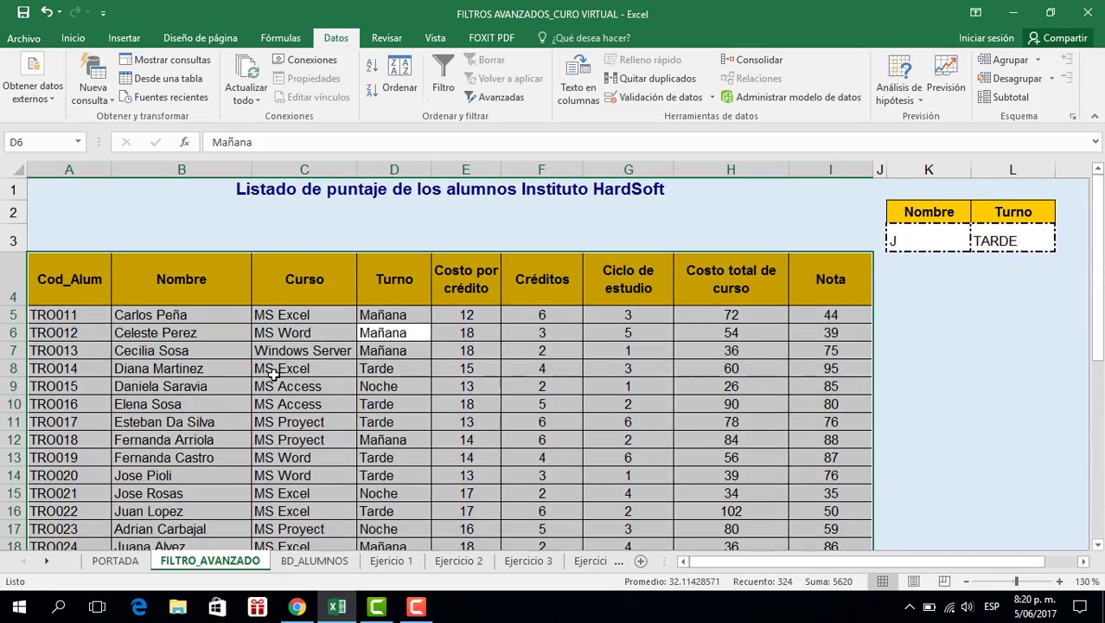
- Practise selecting the full student table from different cells in the Curso column, including C9 and C8
left_click(269, 434)
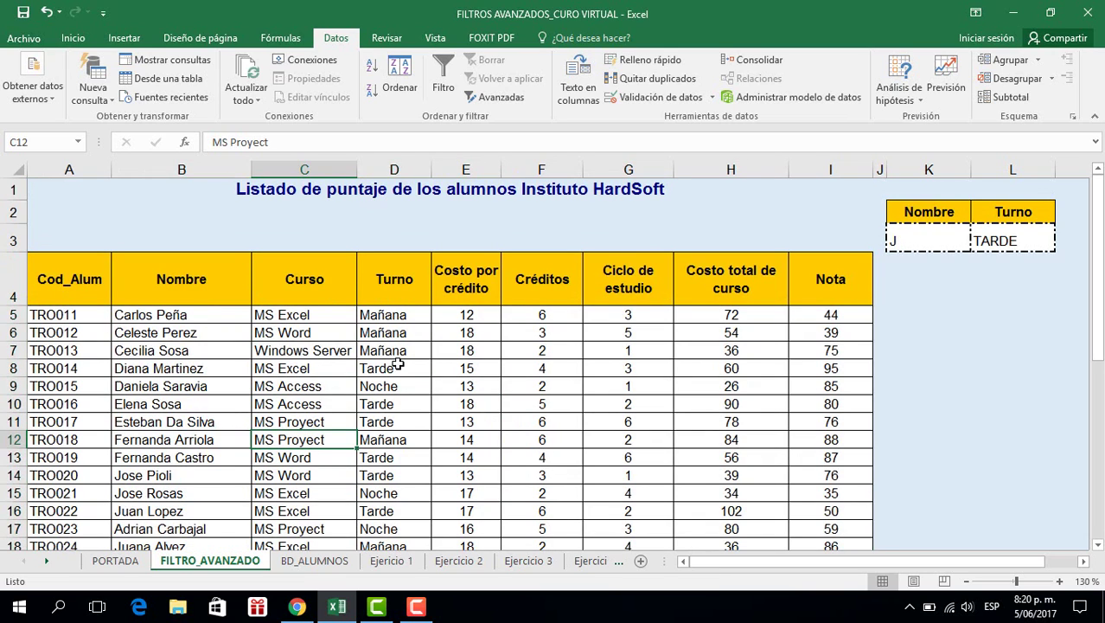
left_click(318, 354)
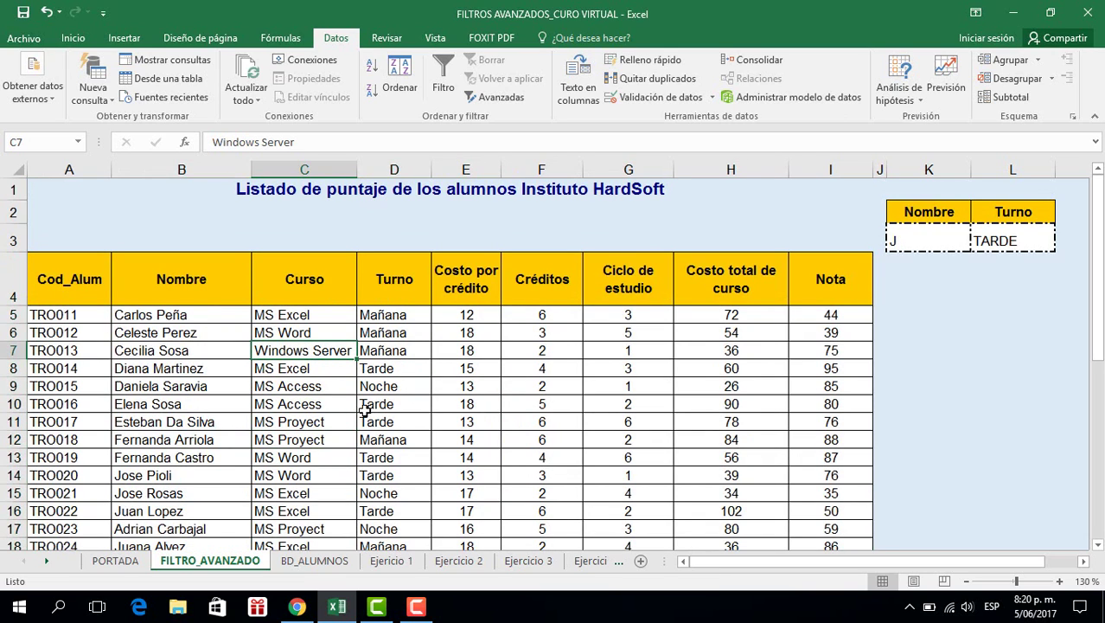
left_click(292, 386)
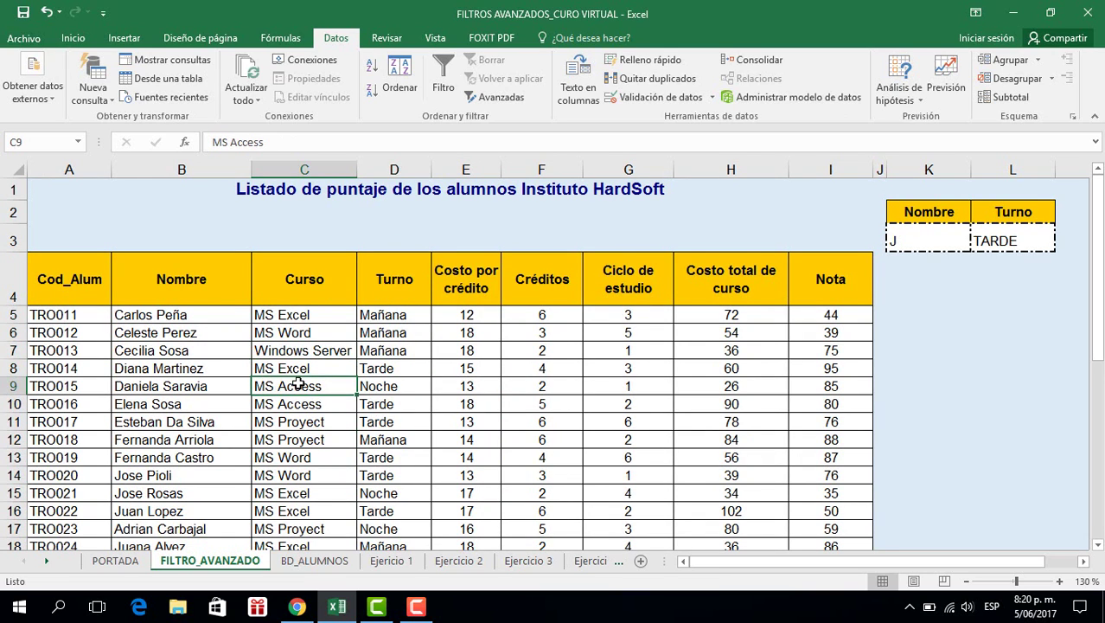
key("ctrl+a")
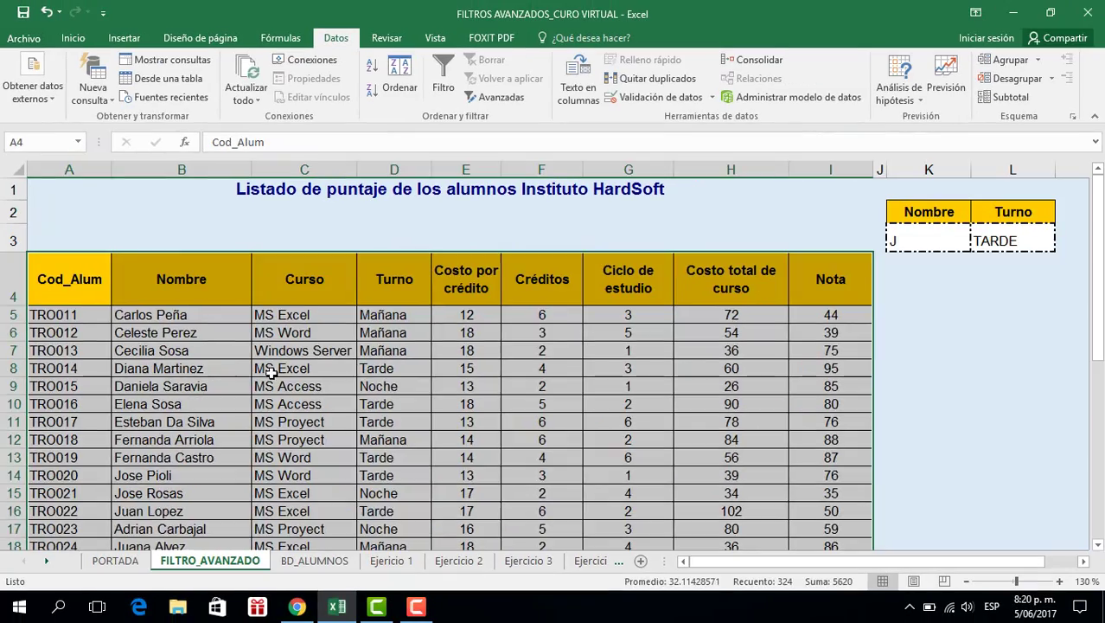
left_click(562, 466)
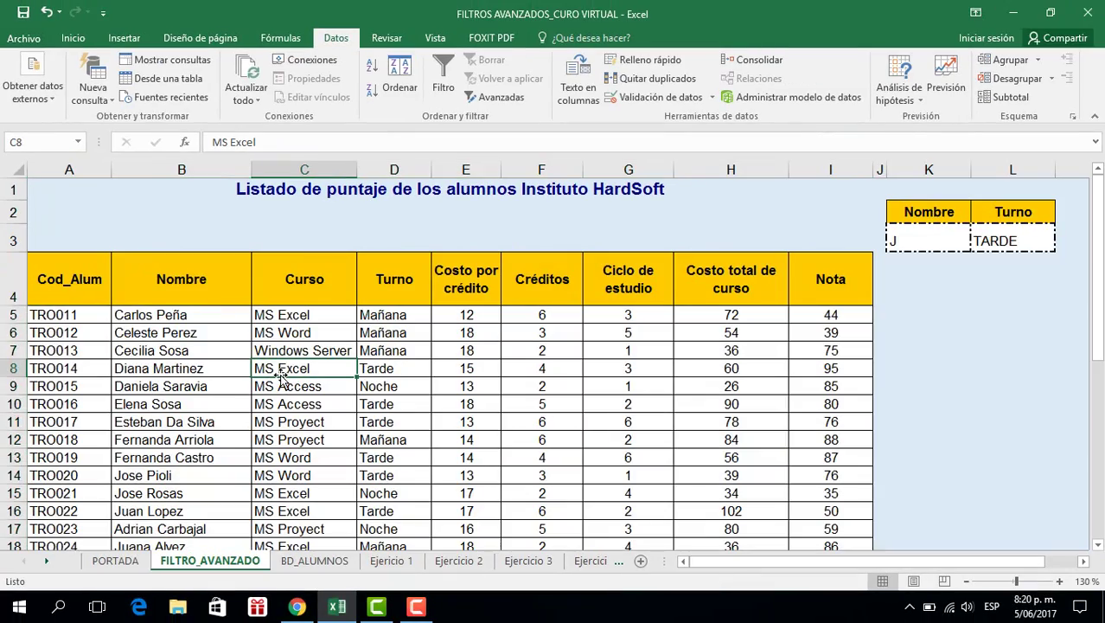
key("ctrl+a")
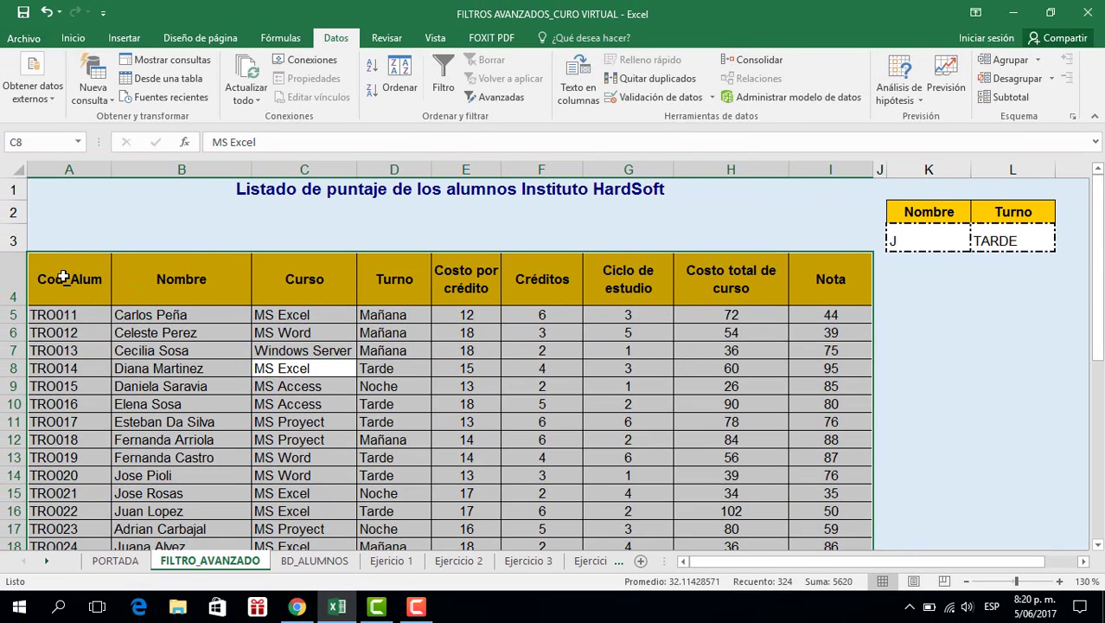
- Select the student table from the Cod_Alum header in A4 through I39 and name the range BDATOS
left_click(67, 275)
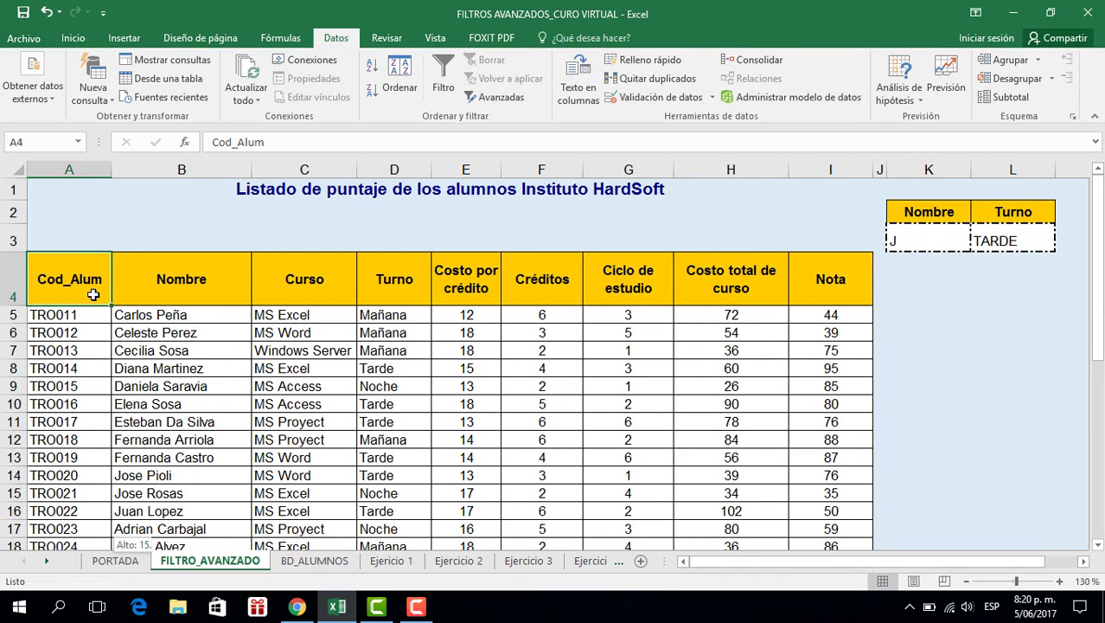
key("ctrl+shift+Down")
key("ctrl+shift+Right")
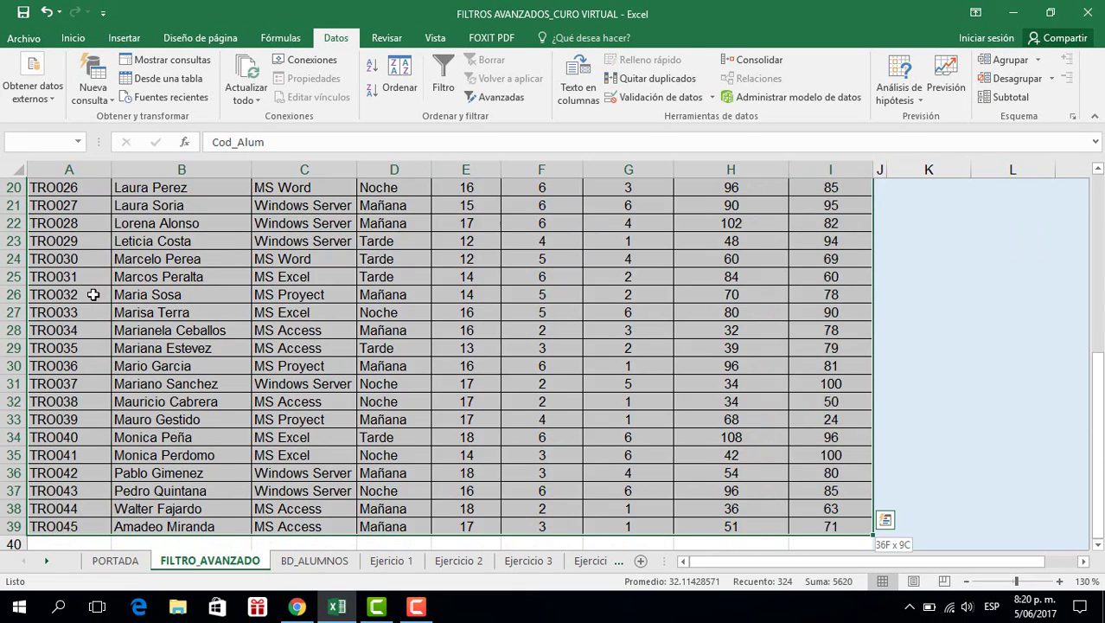
scroll(173, 309, "up", 7)
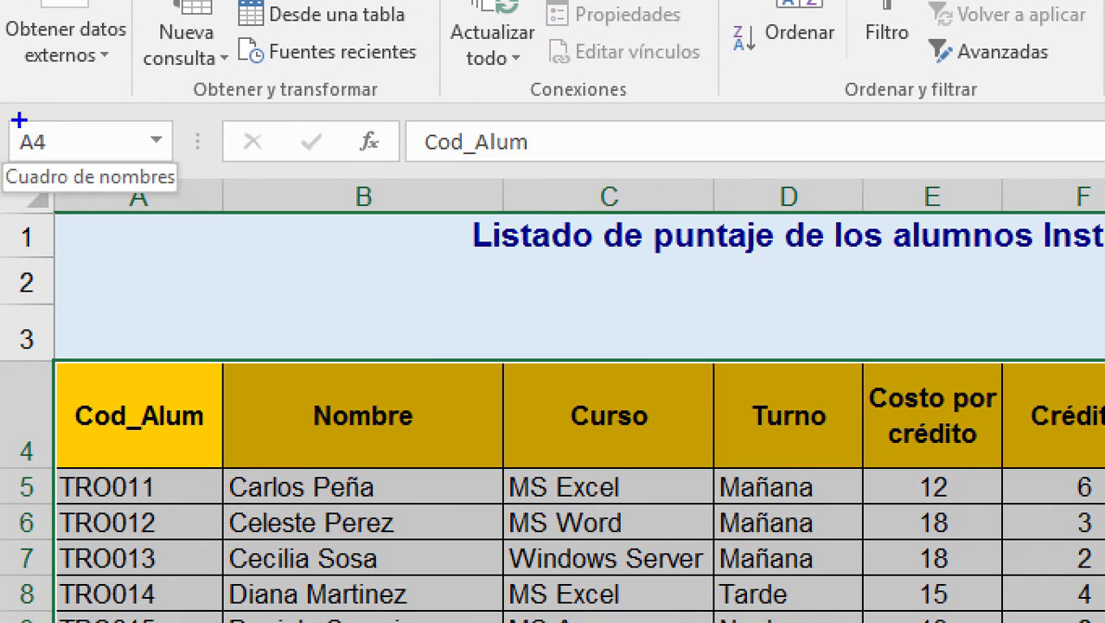
mouse_move(35, 132)
left_mouse_down()
mouse_move(176, 155)
mouse_move(182, 198)
mouse_move(235, 175)
left_mouse_up()
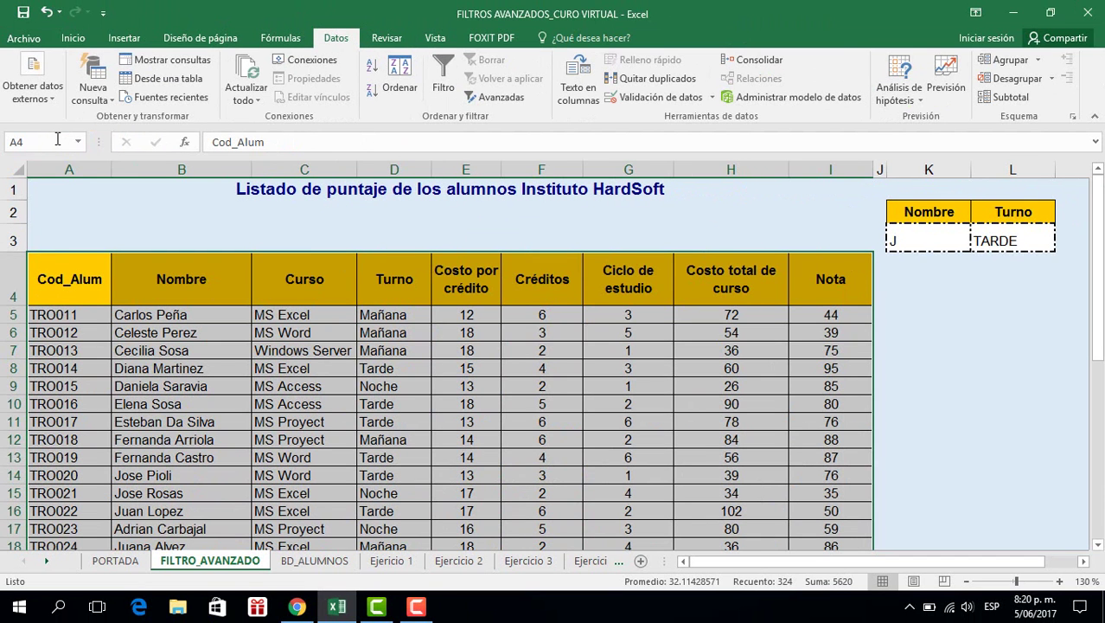
left_click(105, 137)
type("BDATOS")
left_click(934, 355)
left_click(992, 309)
left_click(1030, 396)
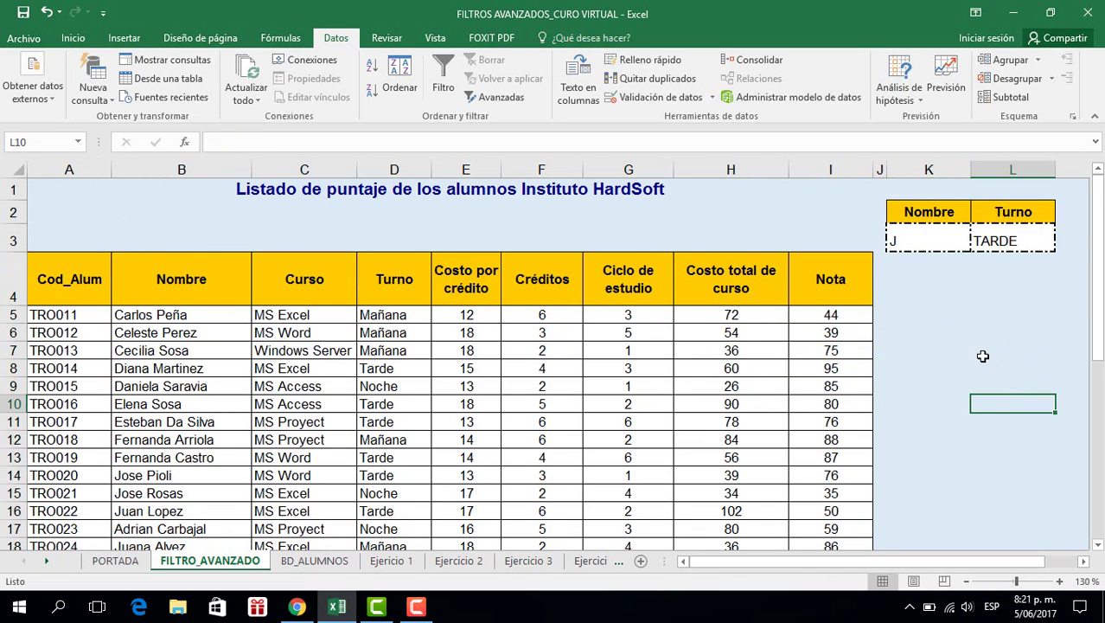
left_click(958, 332)
left_click(946, 423)
left_click(1033, 381)
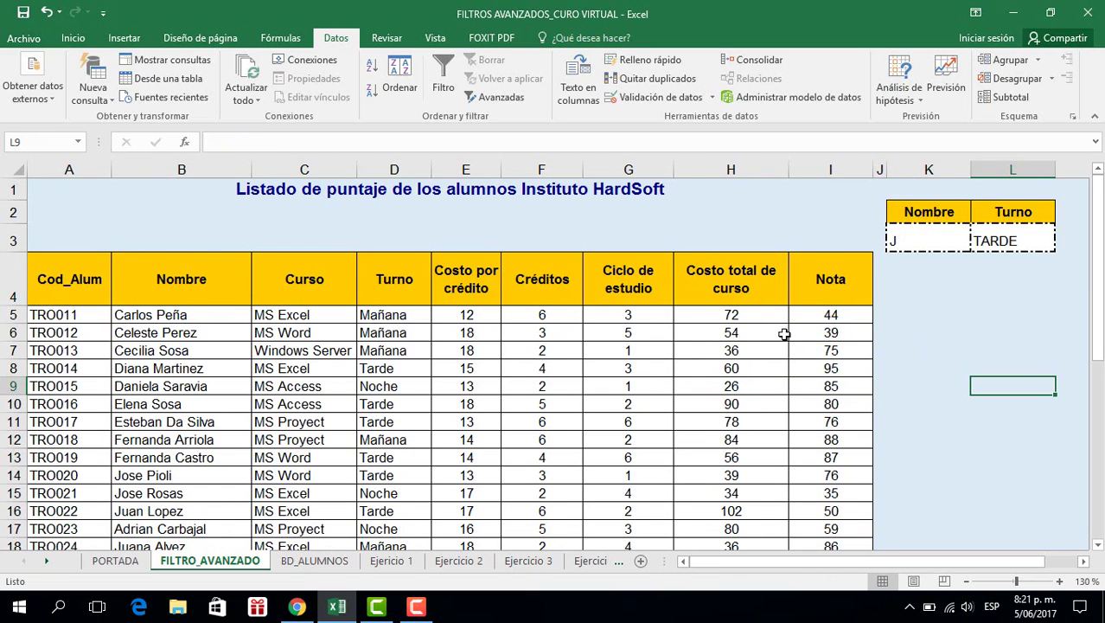
- Recall the named range BDATOS and check that its selection covers the whole student table
left_click(76, 143)
key("alt+Down")
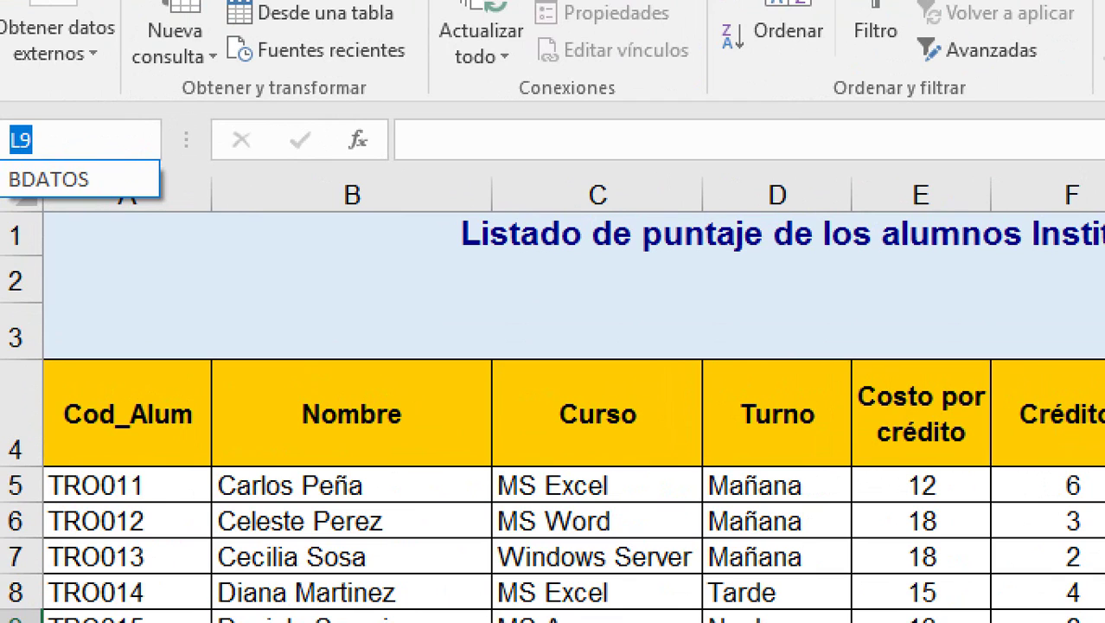
left_click(117, 158)
left_click_drag(119, 181, 177, 181)
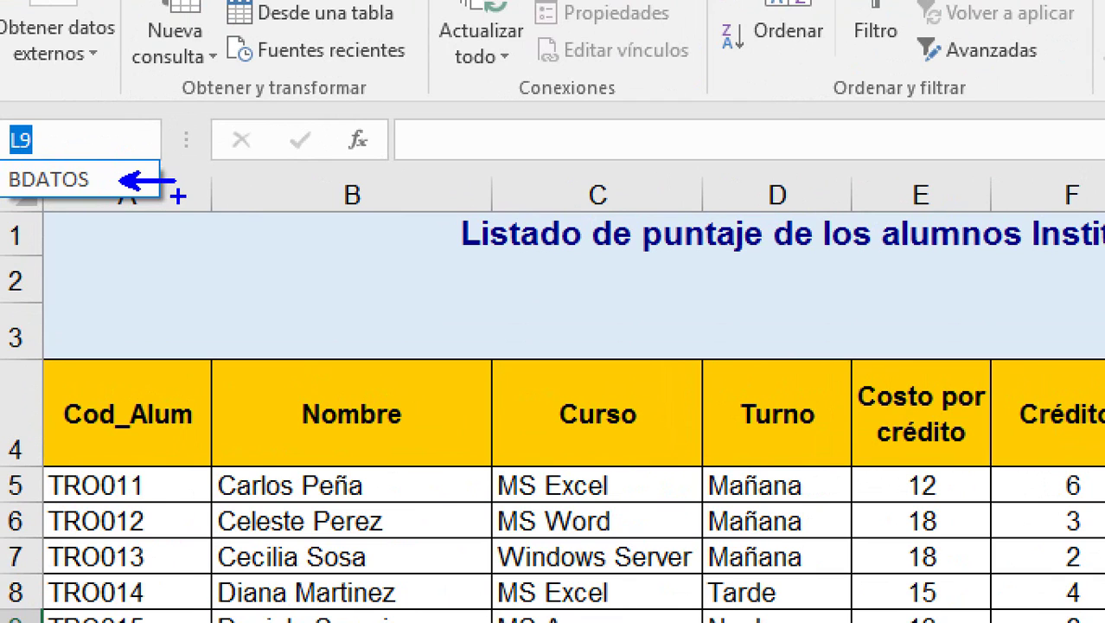
key("Escape")
left_click(147, 140)
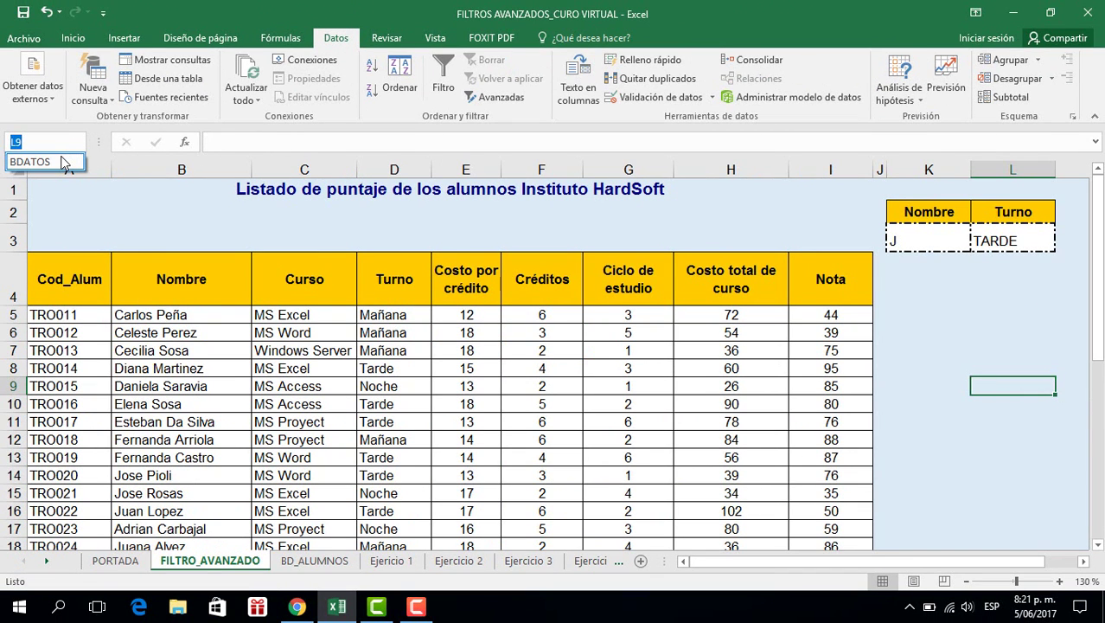
left_click(62, 162)
scroll(106, 282, "down", 5)
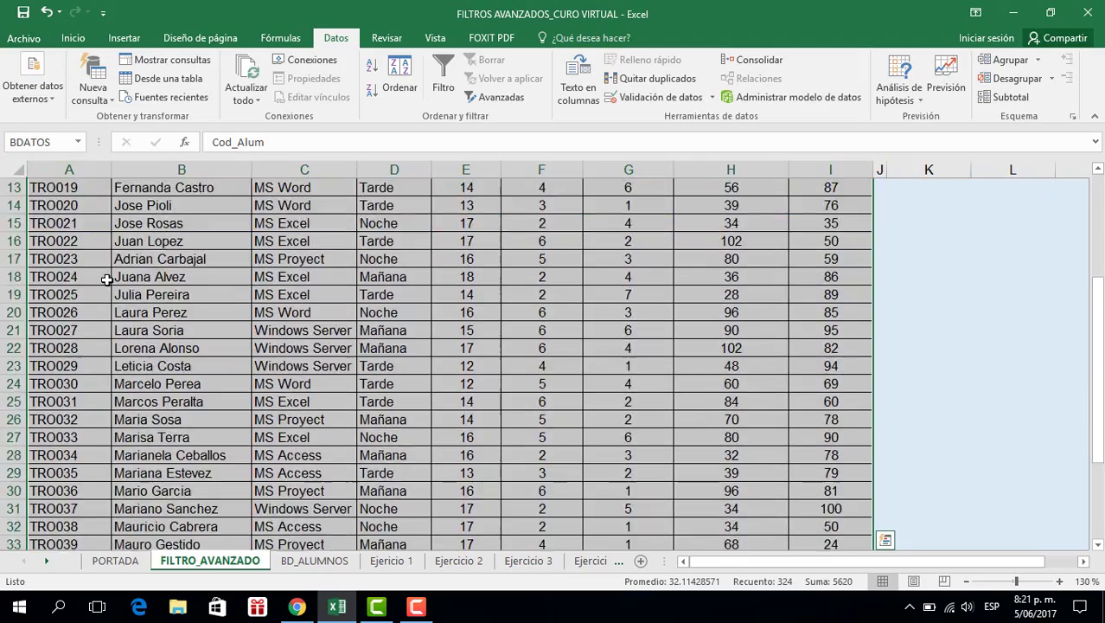
scroll(104, 282, "up", 7)
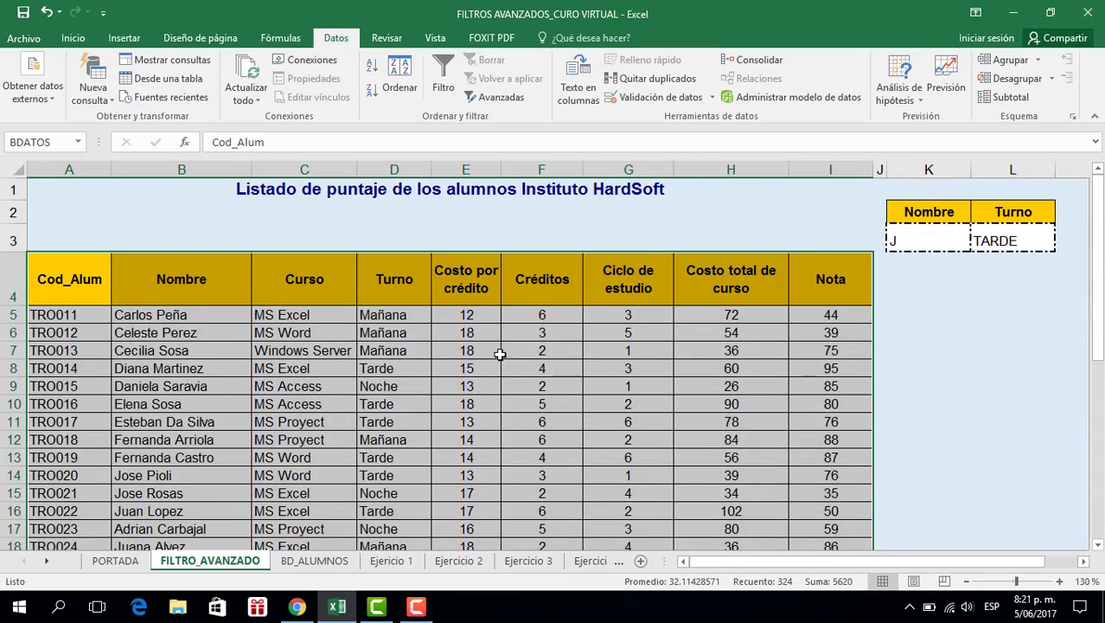
- Start an advanced filter that filters the list in place, and set its list range to BDATOS
left_click(608, 347)
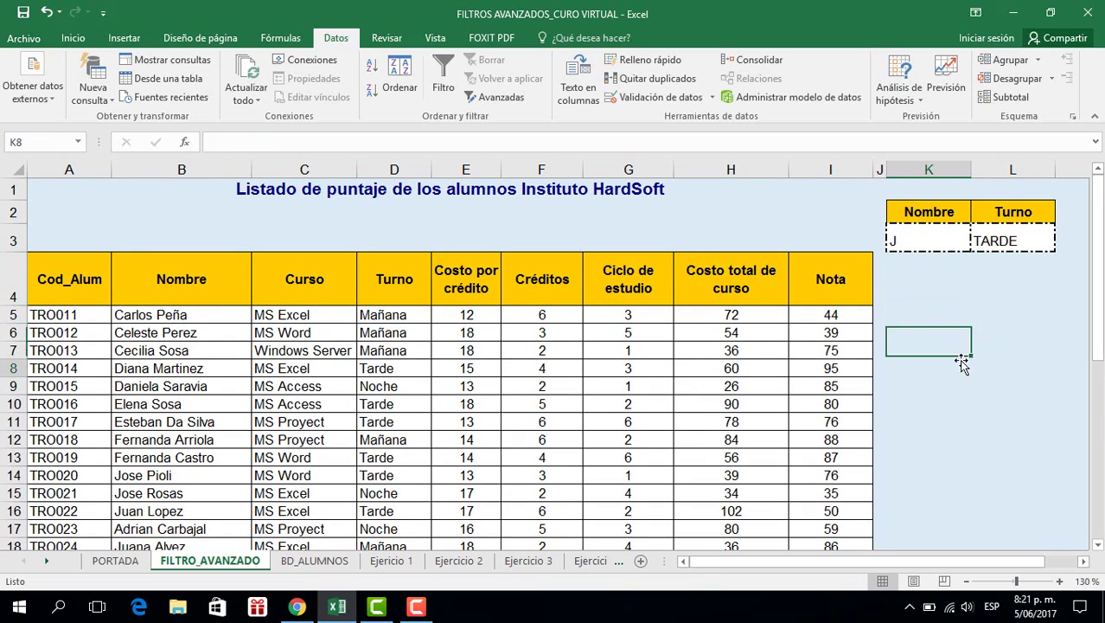
left_click(952, 367)
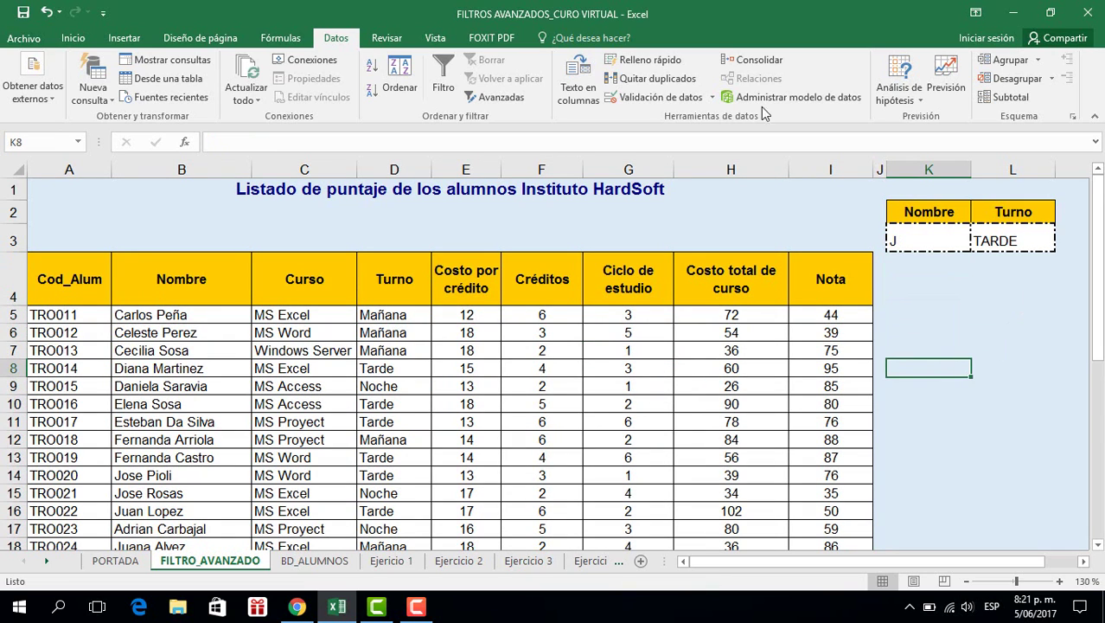
left_click(505, 99)
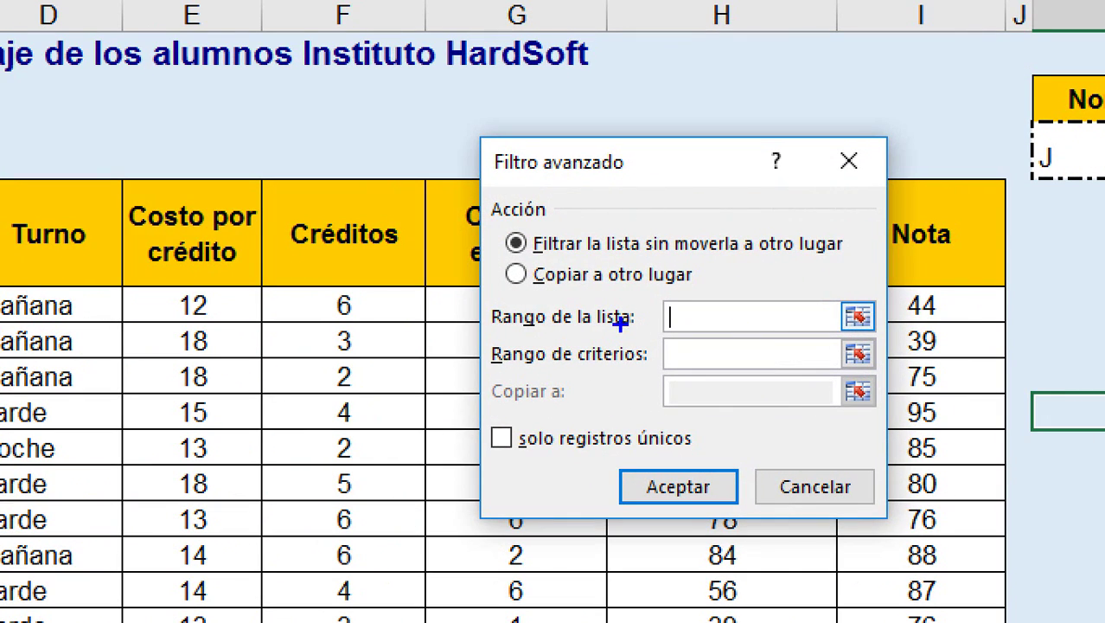
left_click_drag(489, 294, 662, 337)
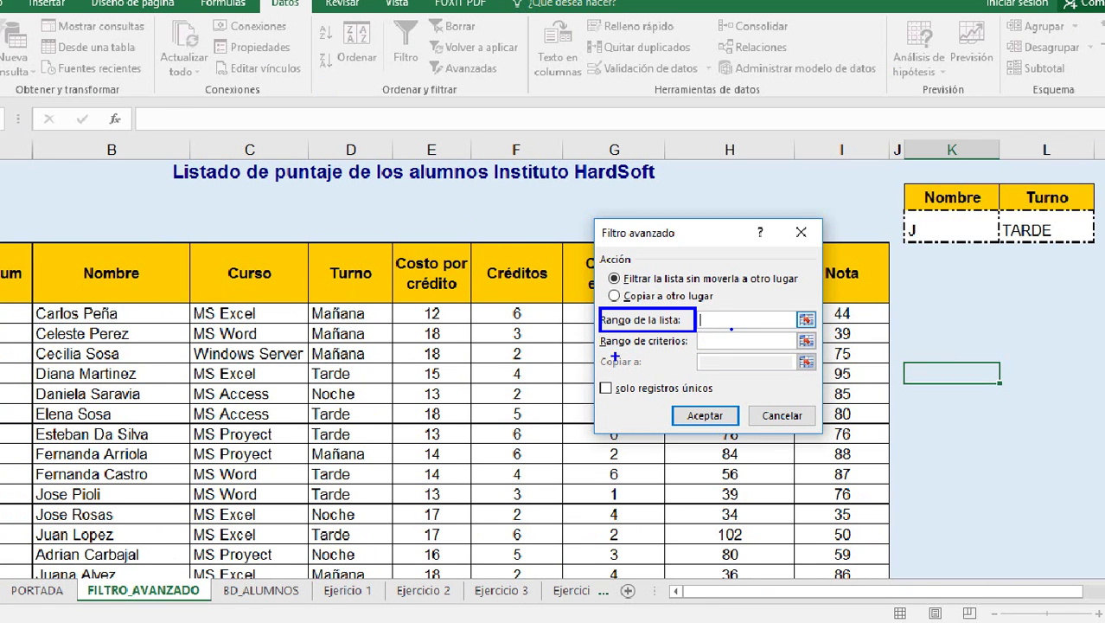
mouse_move(459, 401)
left_mouse_down()
mouse_move(595, 353)
mouse_move(600, 340)
left_mouse_up()
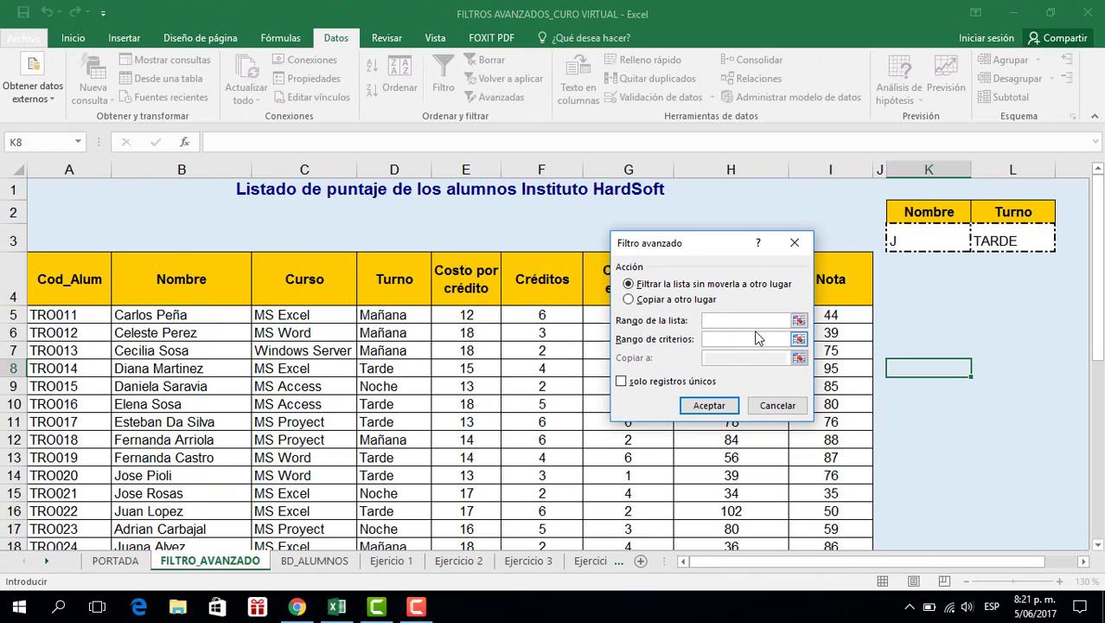
type("TOS")
- Set the criteria range to K2:L3, covering the Nombre and Turno headers with their values, and apply the filter
left_click(752, 339)
left_click_drag(932, 216, 999, 241)
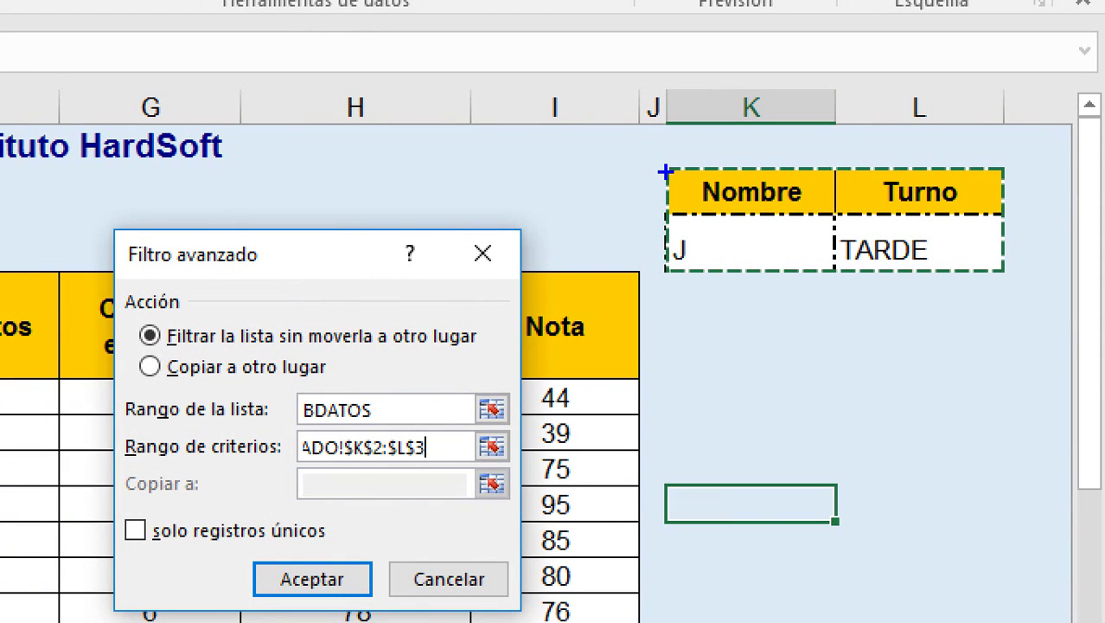
mouse_move(671, 173)
left_mouse_down()
mouse_move(926, 260)
mouse_move(1008, 271)
left_mouse_up()
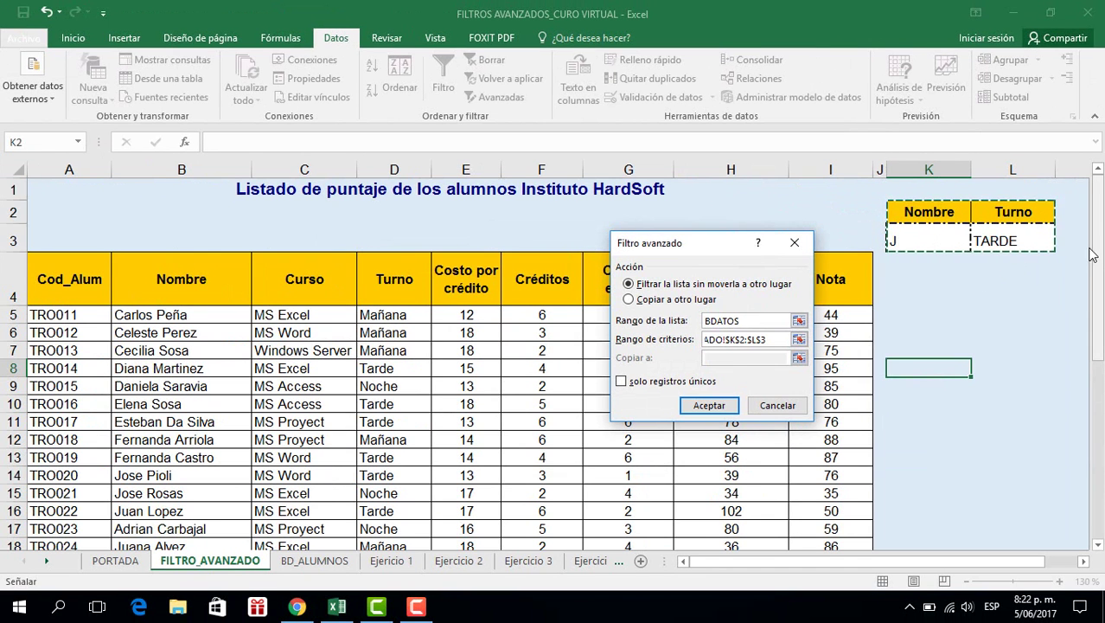
left_click(711, 407)
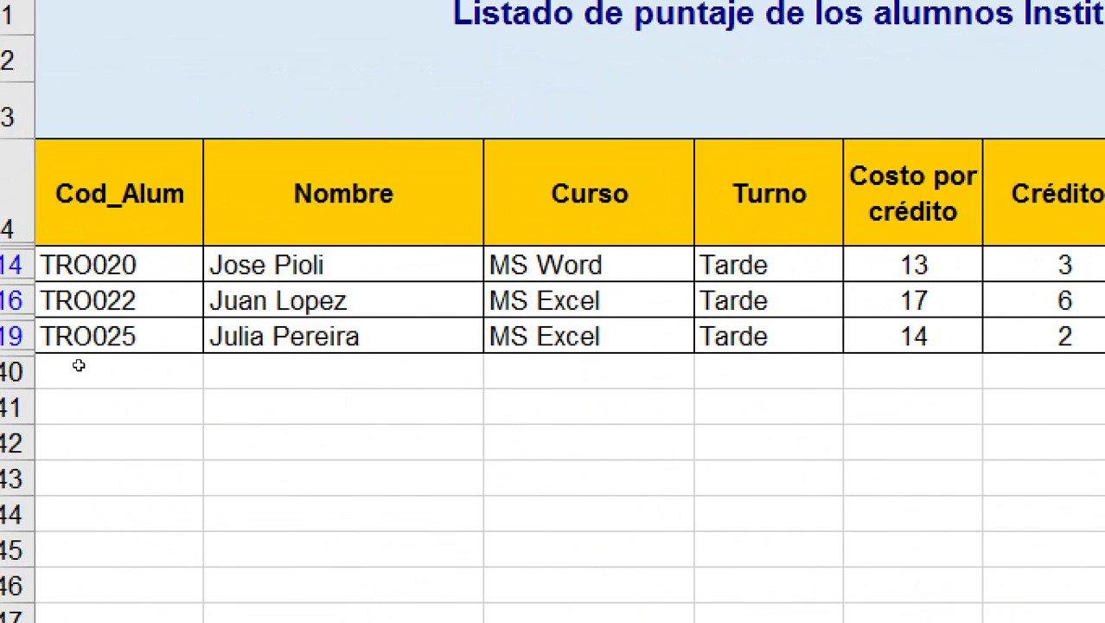
left_click_drag(199, 232, 233, 369)
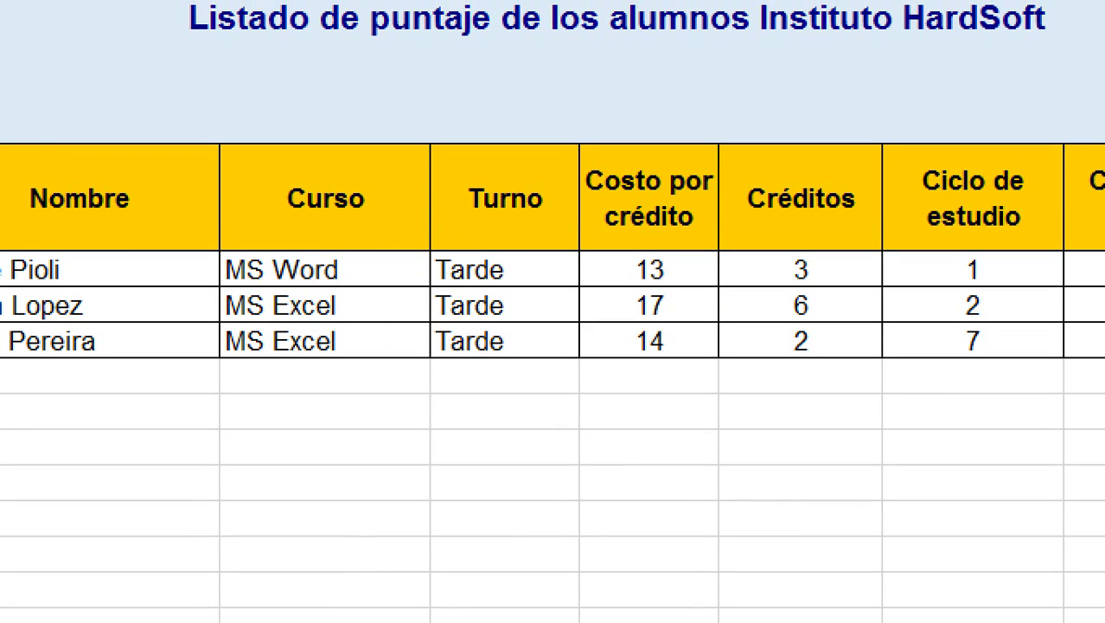
left_click_drag(422, 242, 526, 385)
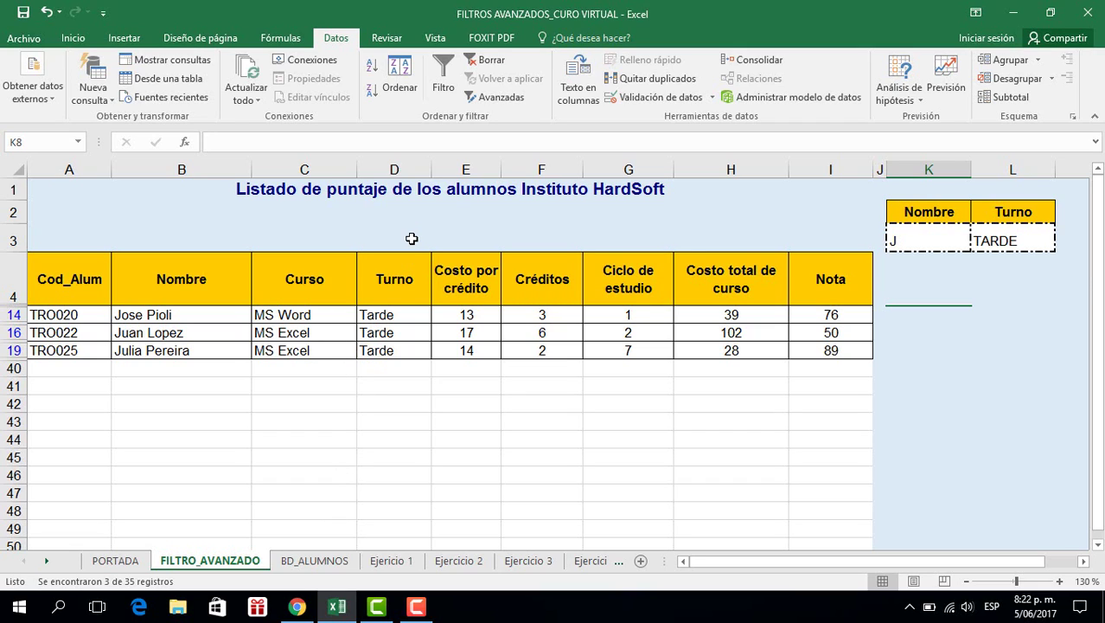
- On the BD_ALUMNOS sheet, select the entire student table including its headers and name the range BDATOS2
left_click(315, 562)
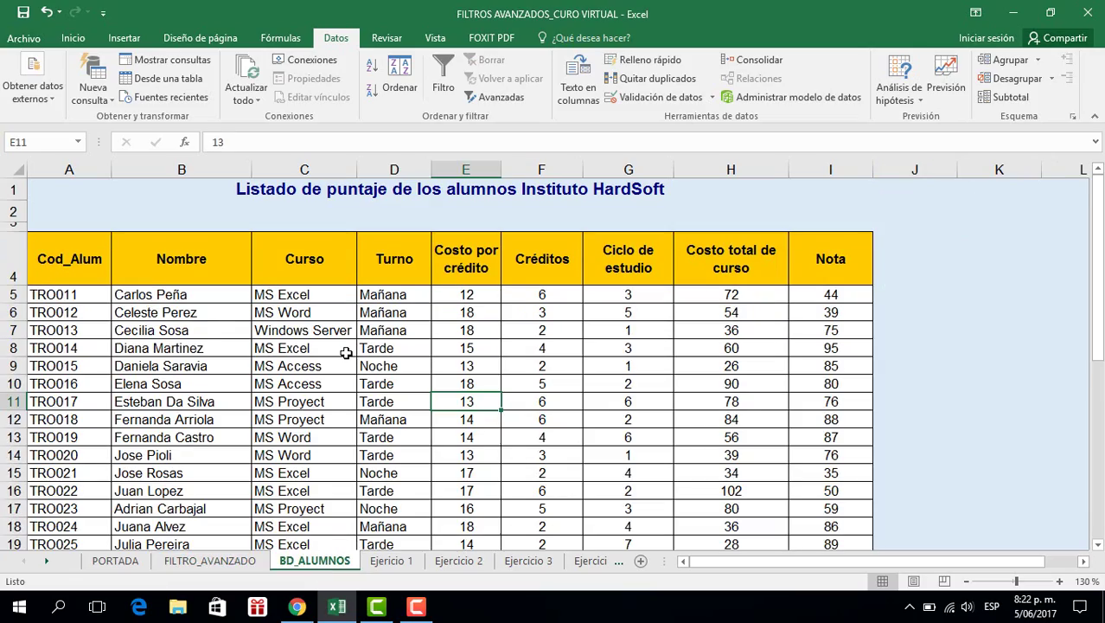
scroll(345, 355, "down", 10)
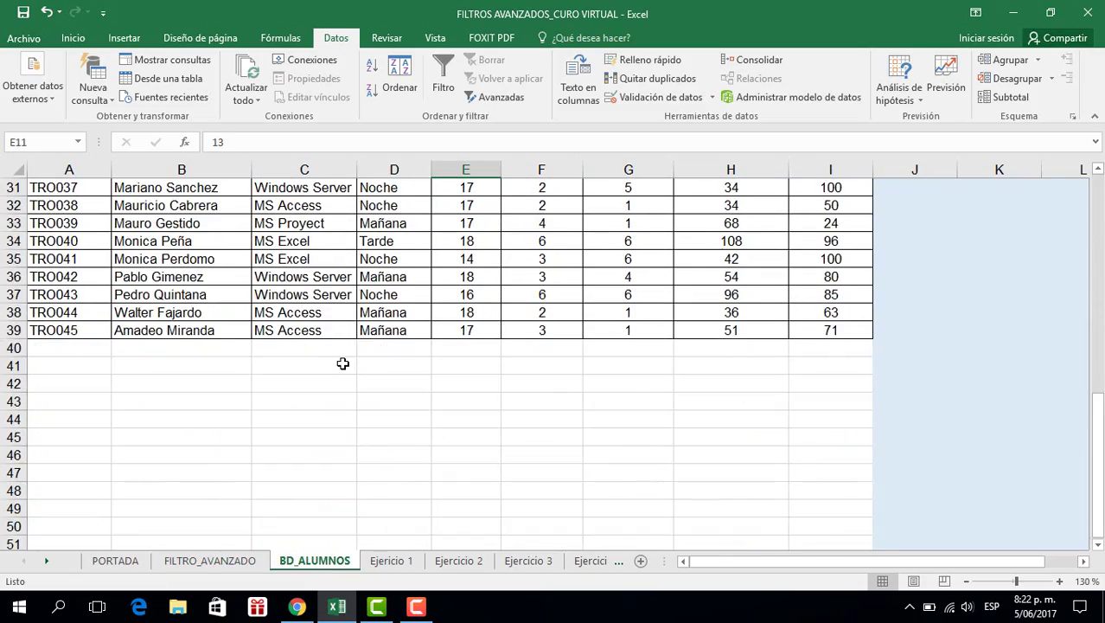
scroll(342, 364, "up", 10)
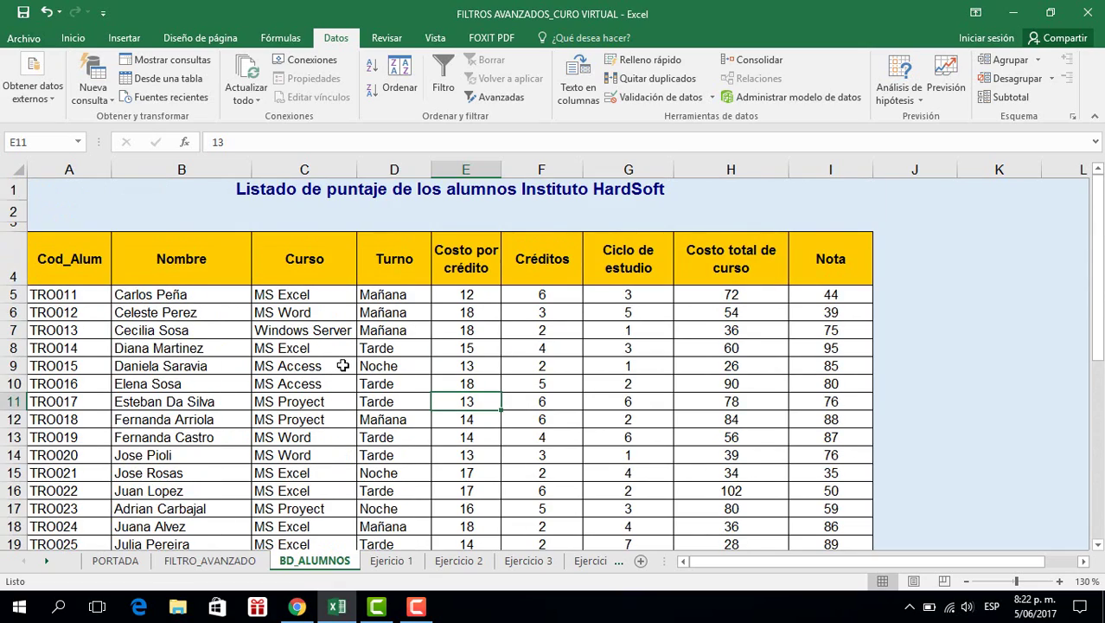
scroll(340, 368, "down", 2)
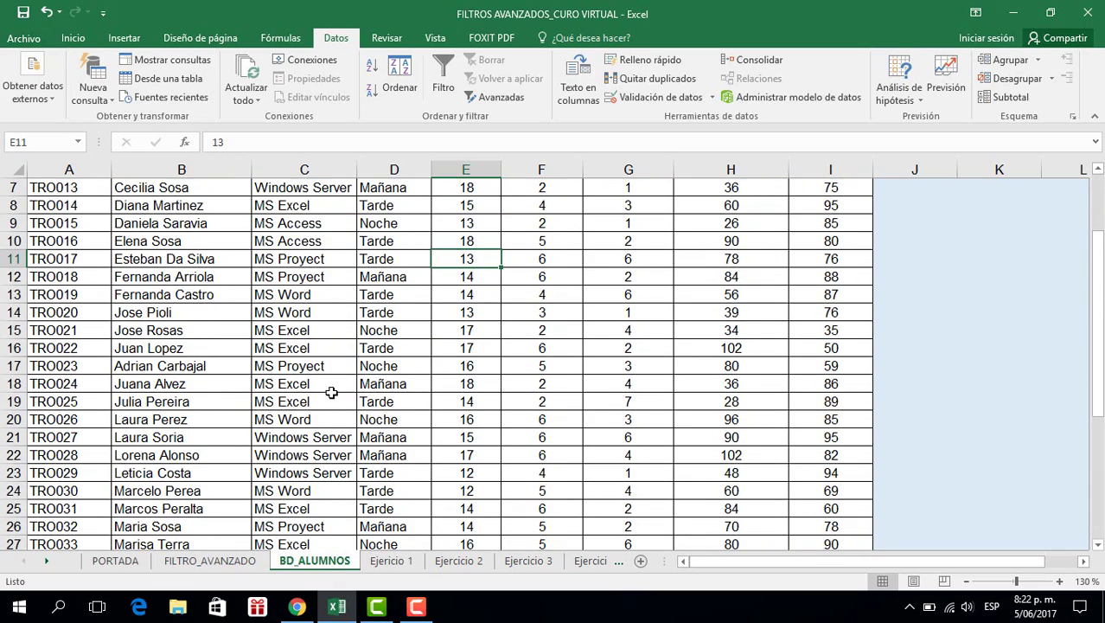
scroll(331, 398, "up", 2)
left_click(308, 311)
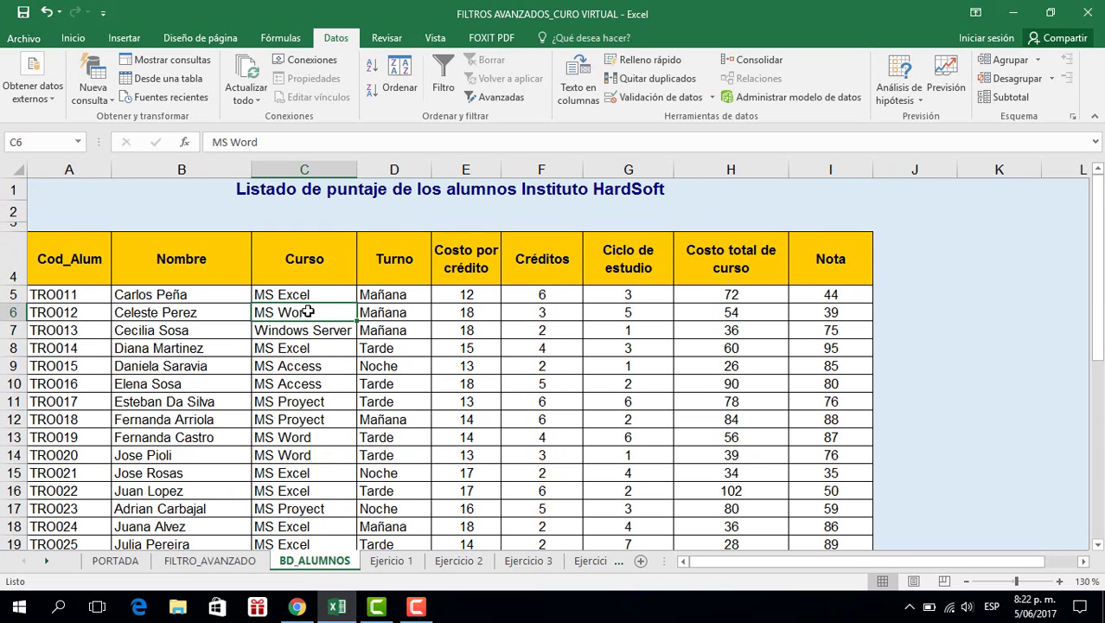
key("ctrl+a")
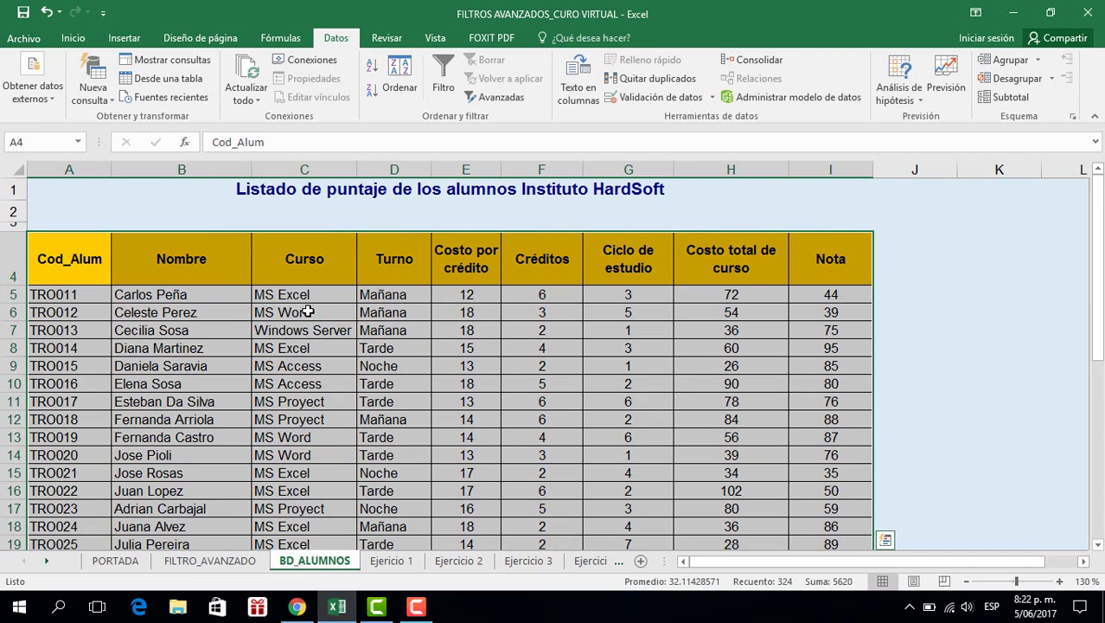
left_click(40, 145)
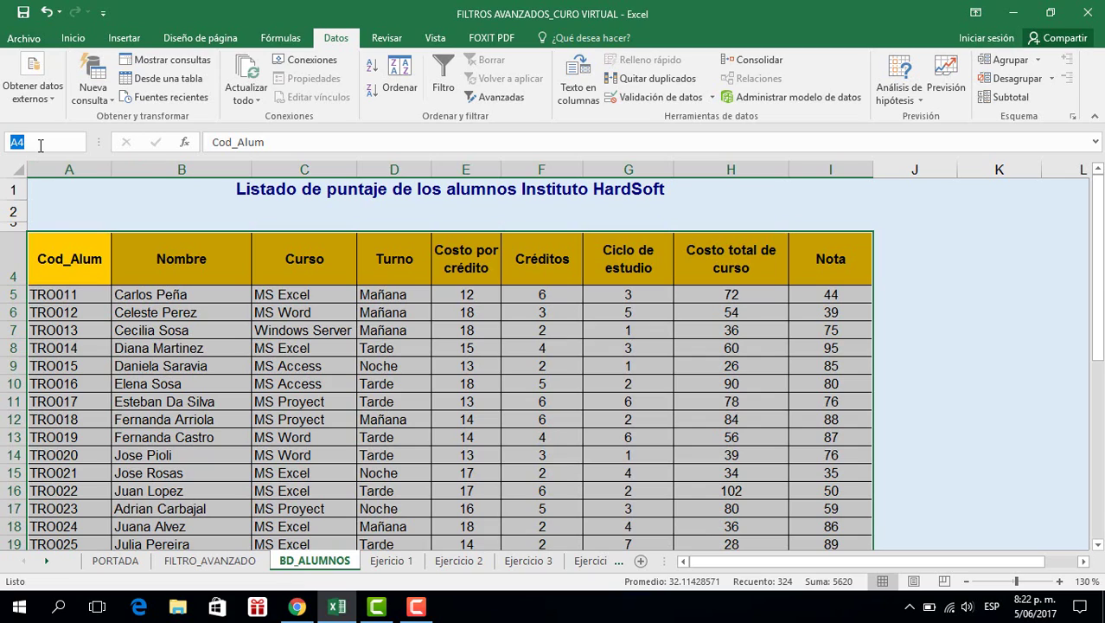
type("BDATOS2")
- On the Ejericio 1 sheet, enter the criteria J under Nombre in B5 and MS EXCEL under Curso in C5
left_click(394, 561)
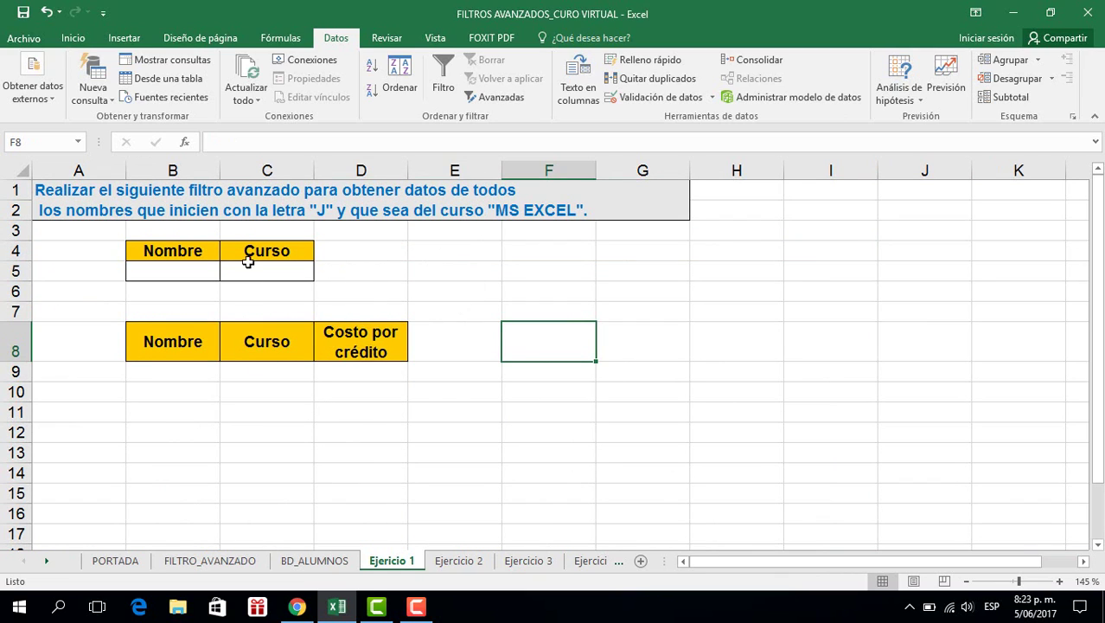
left_click(440, 269)
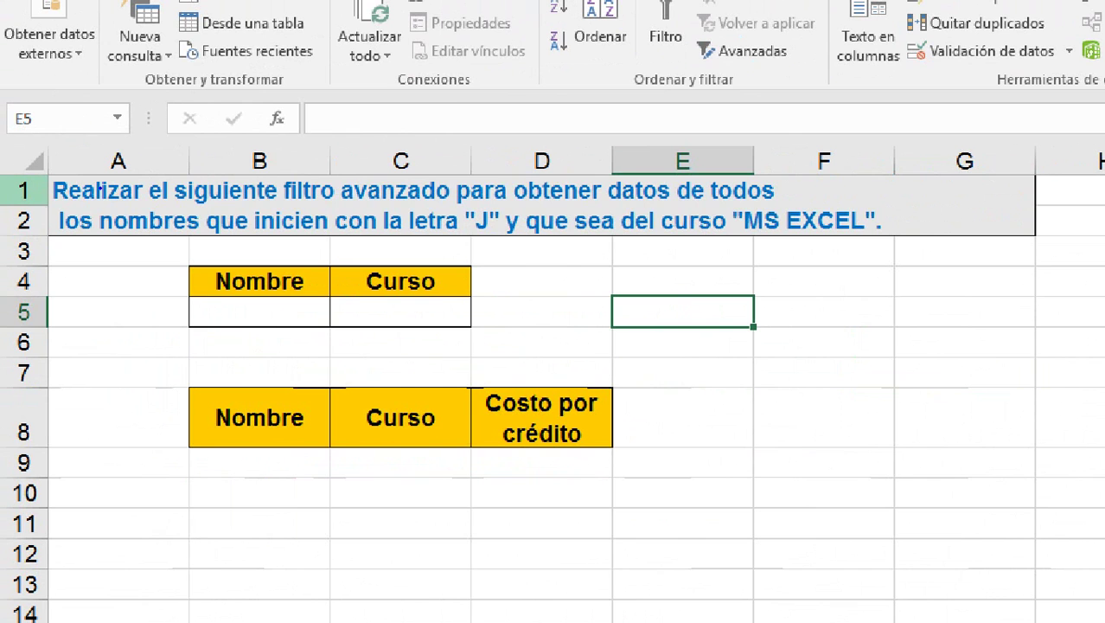
mouse_move(39, 173)
left_mouse_down()
mouse_move(485, 252)
mouse_move(900, 252)
left_mouse_up()
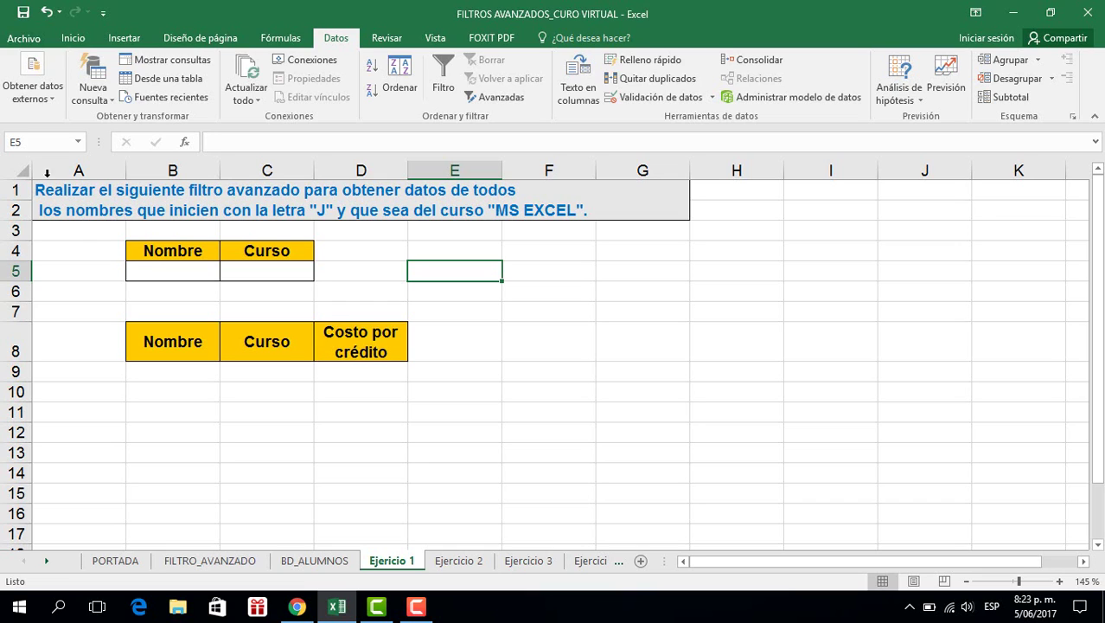
left_click(198, 270)
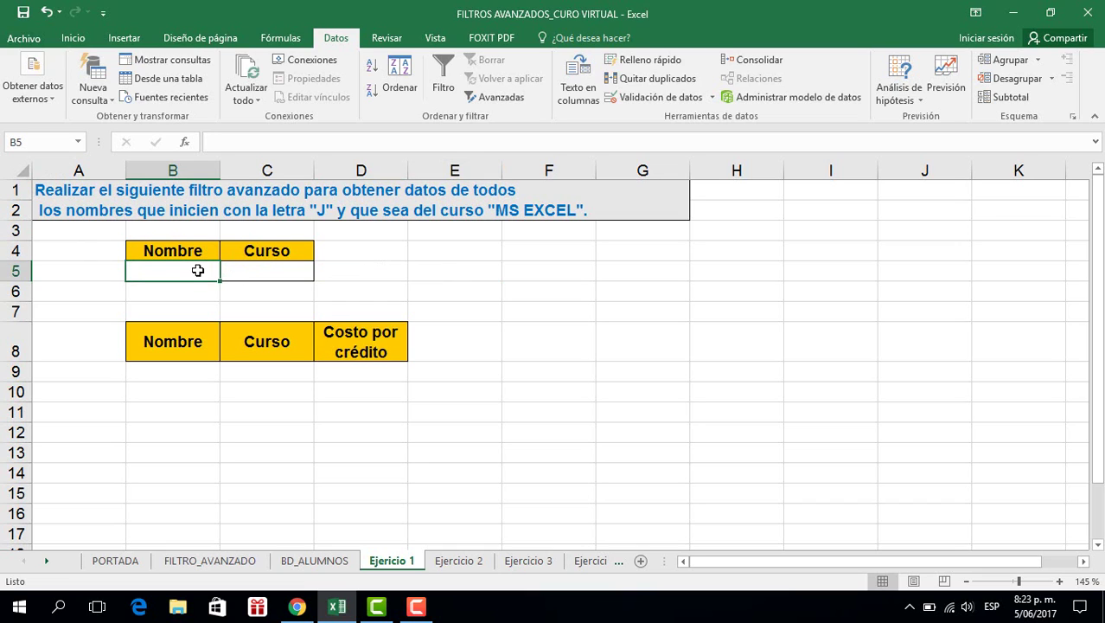
type("J")
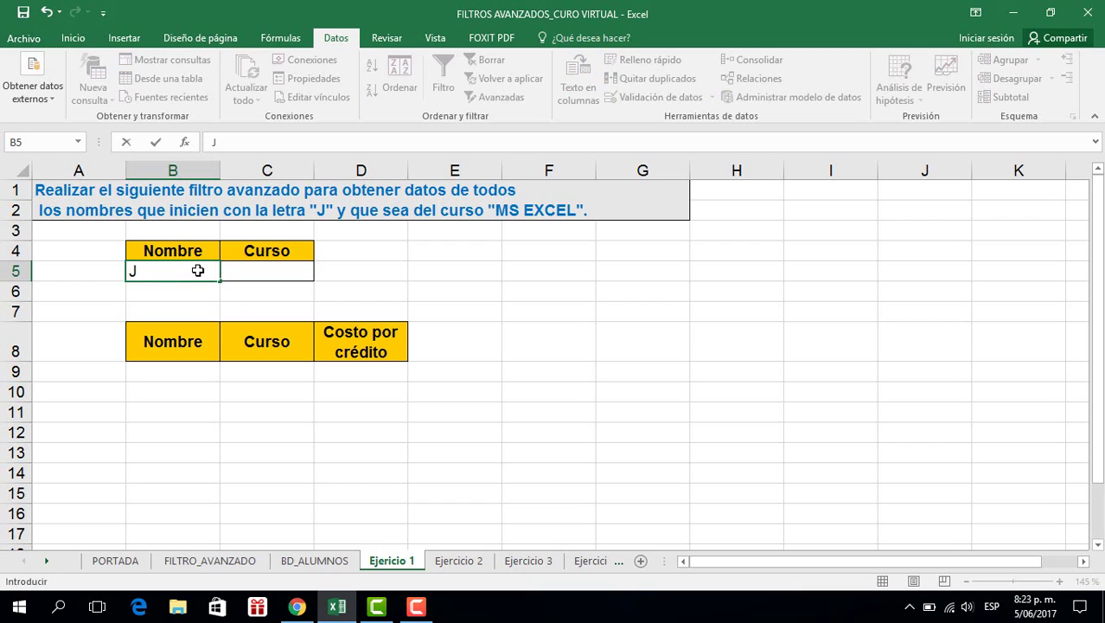
left_click(278, 304)
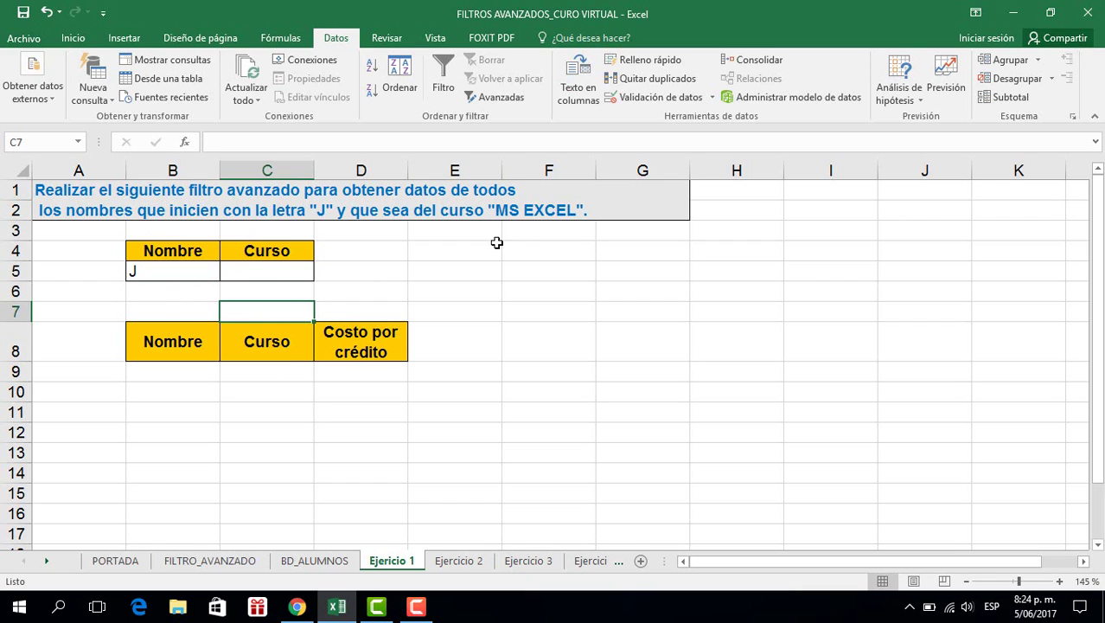
left_click(252, 271)
type("MS")
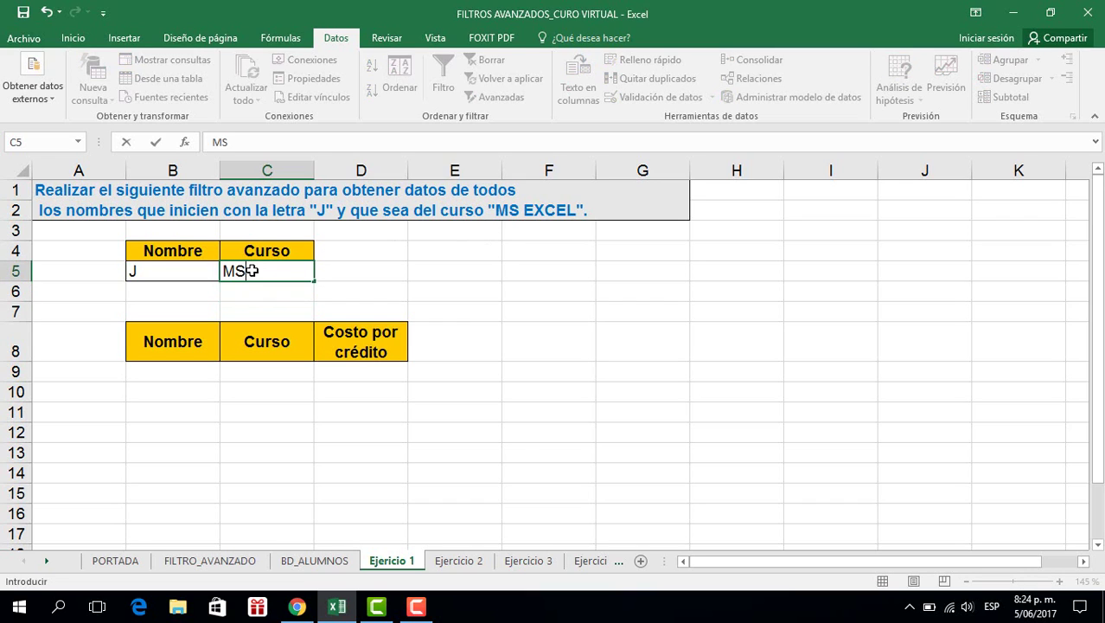
type(" EXCEL")
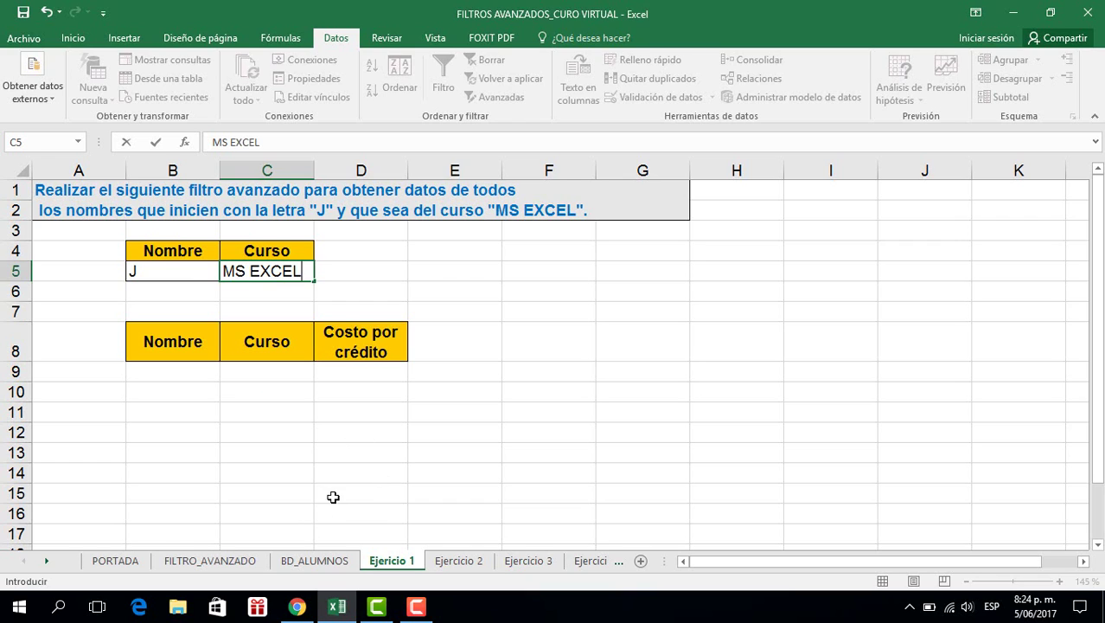
left_click(329, 495)
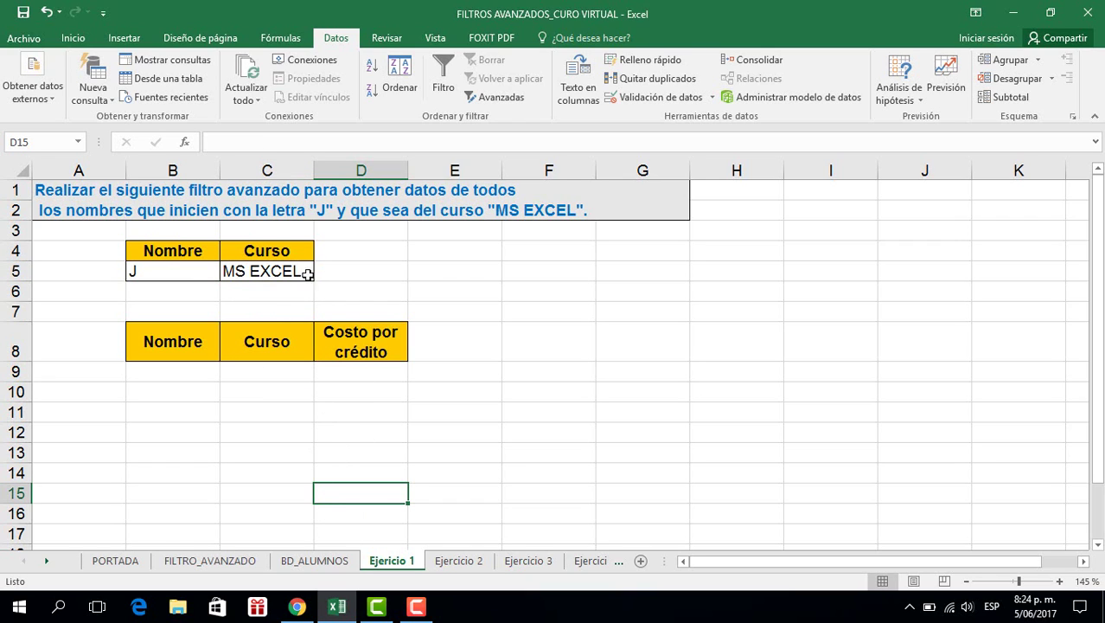
- Start an advanced filter from an empty cell, set it to copy to another location, and use BDATOS2 as the list range
left_click_drag(194, 342, 342, 353)
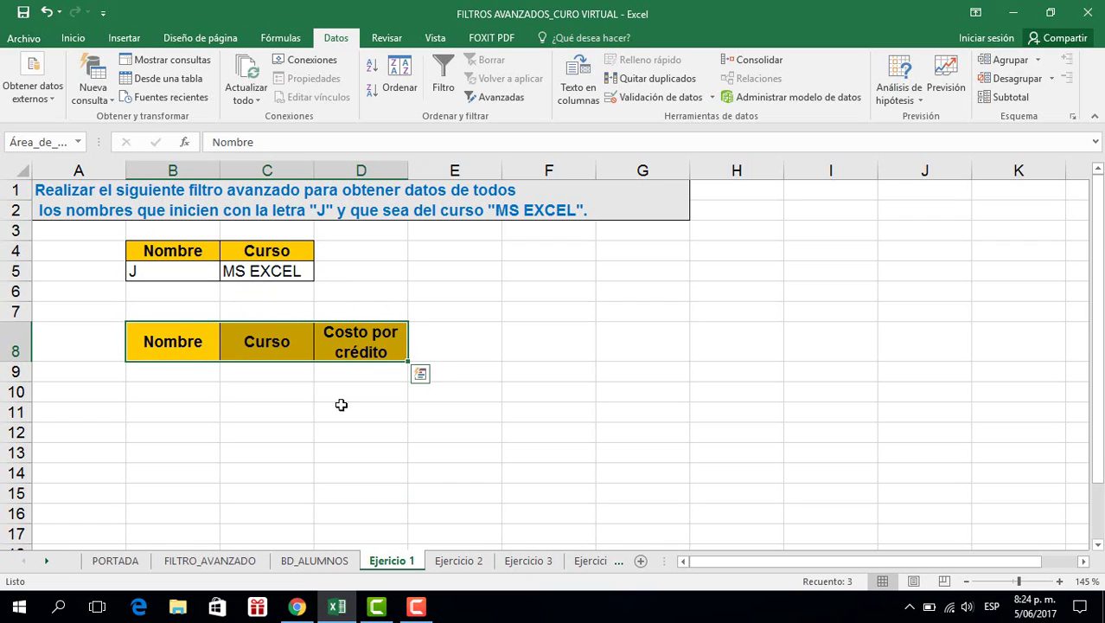
left_click(267, 394)
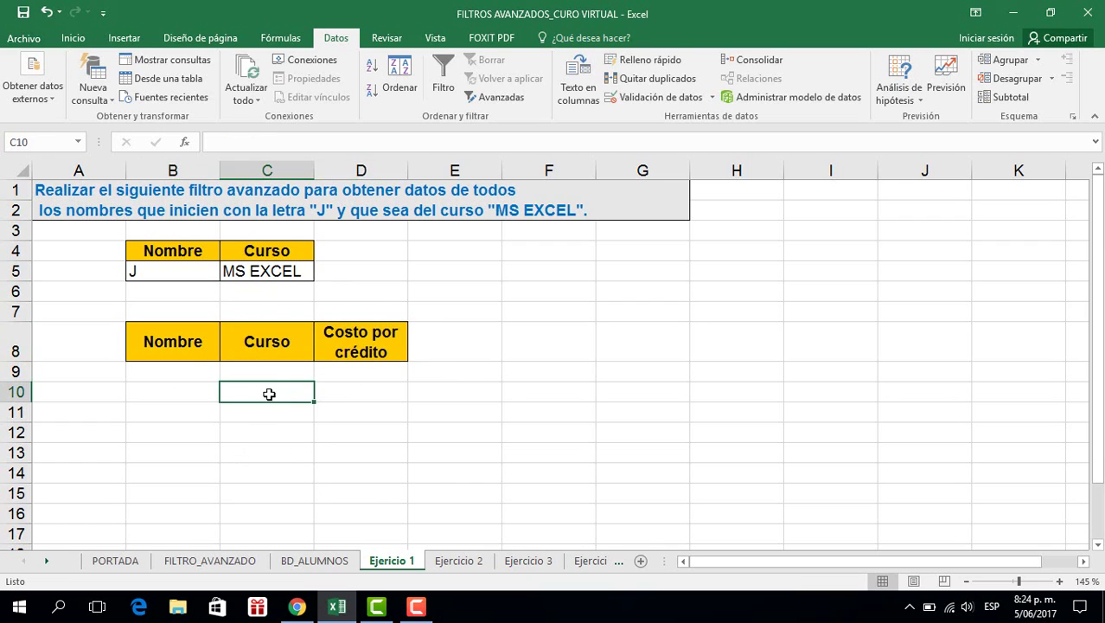
left_click(480, 290)
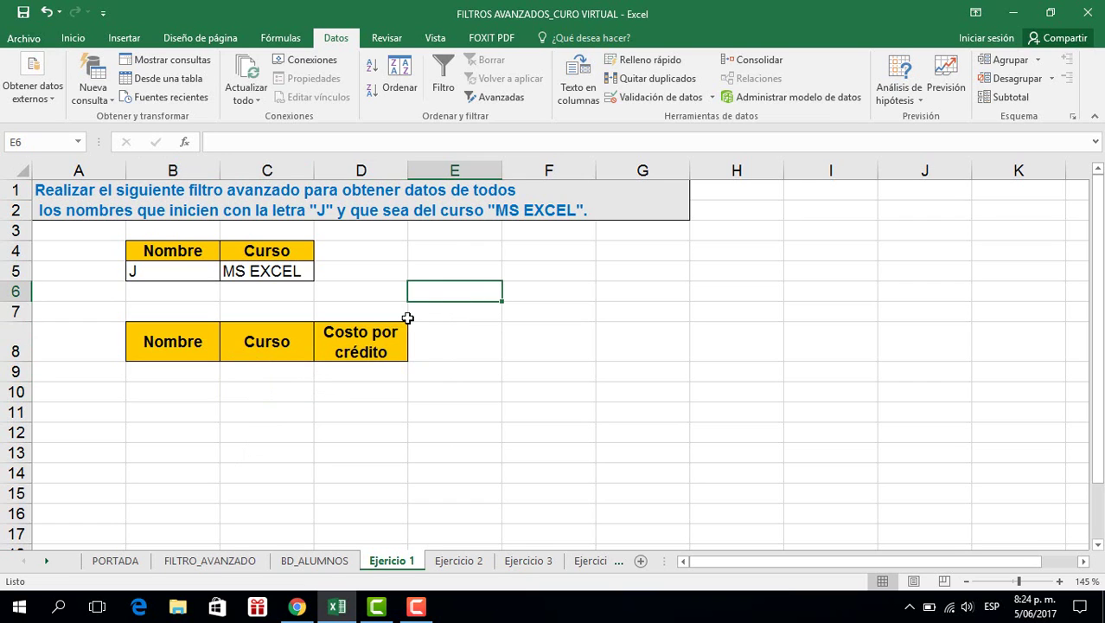
left_click(500, 98)
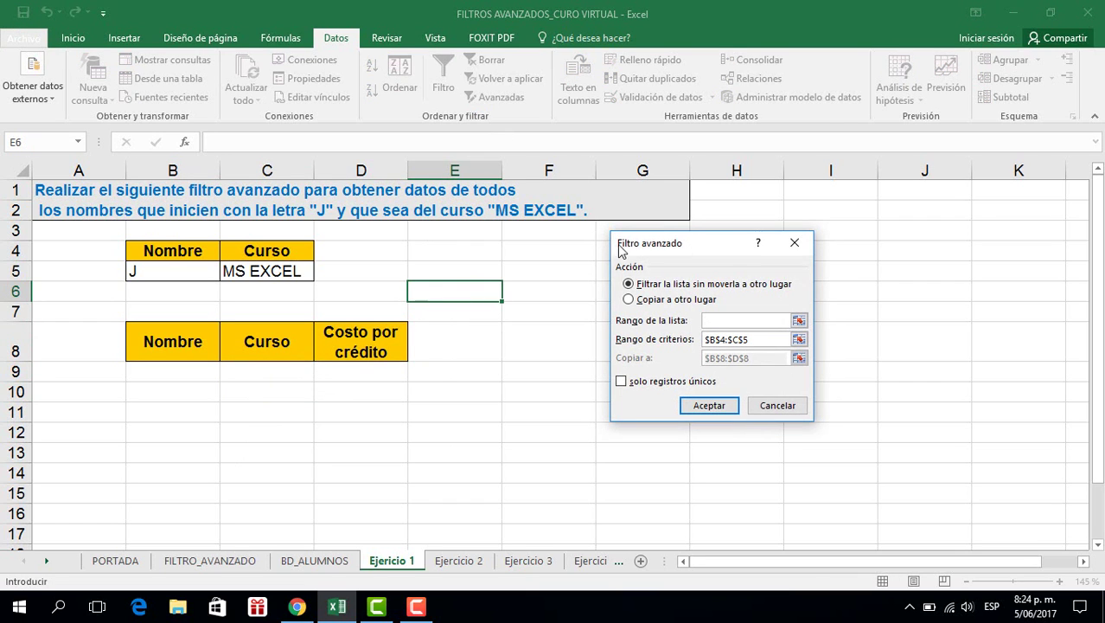
left_click_drag(652, 246, 499, 251)
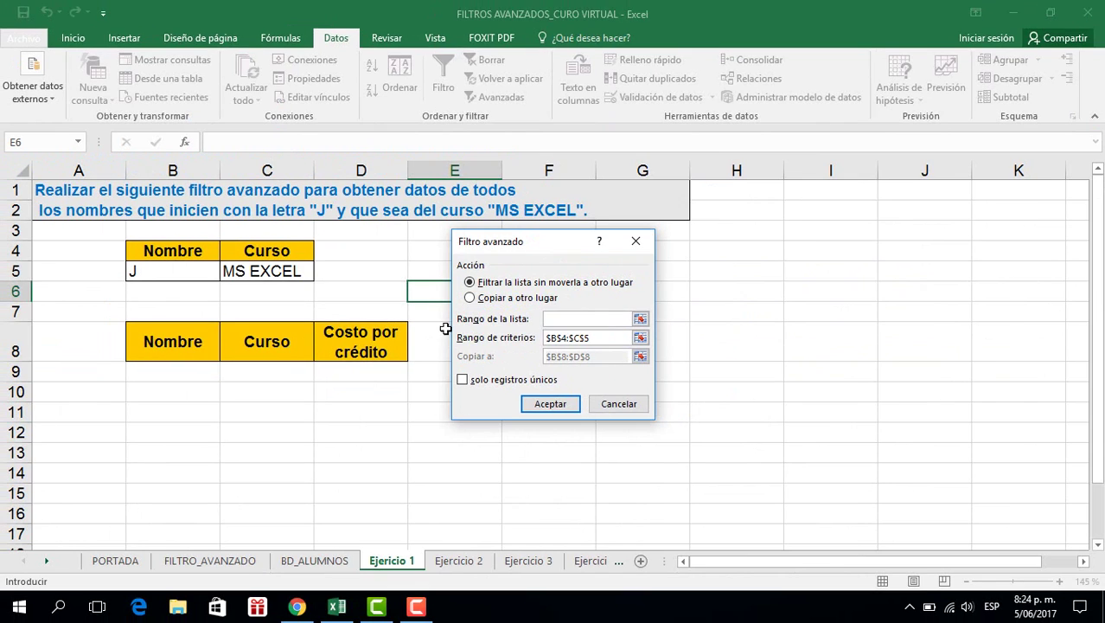
left_click(582, 227)
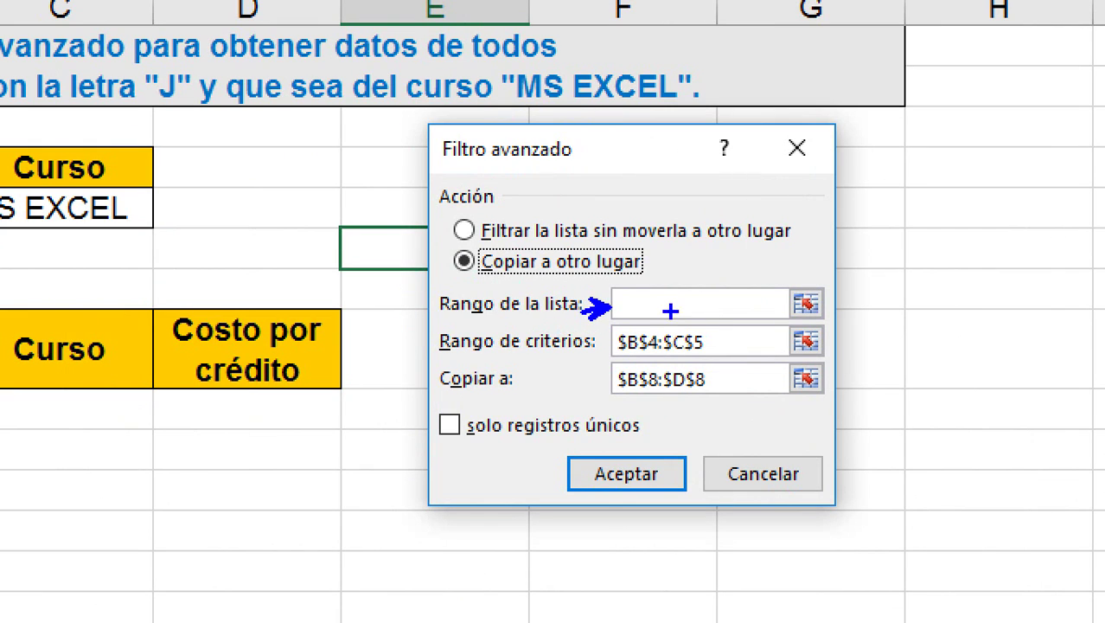
left_click_drag(646, 312, 675, 270)
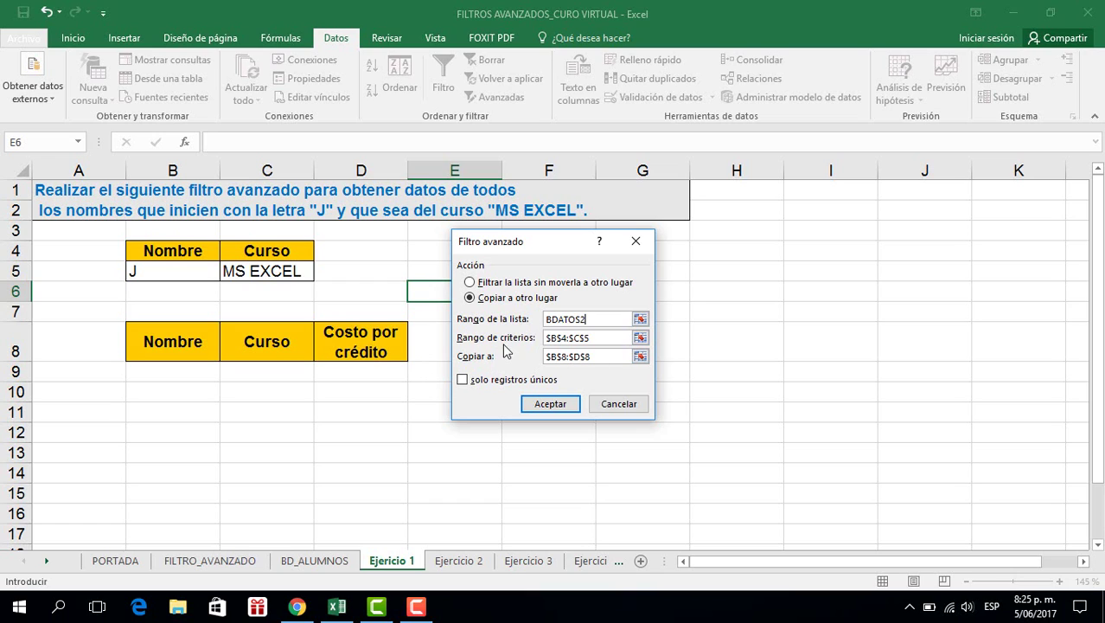
- Set the criteria range to B4:C5 and the copy destination to the headers in B8:D8, and run the advanced filter
left_click_drag(609, 340, 516, 341)
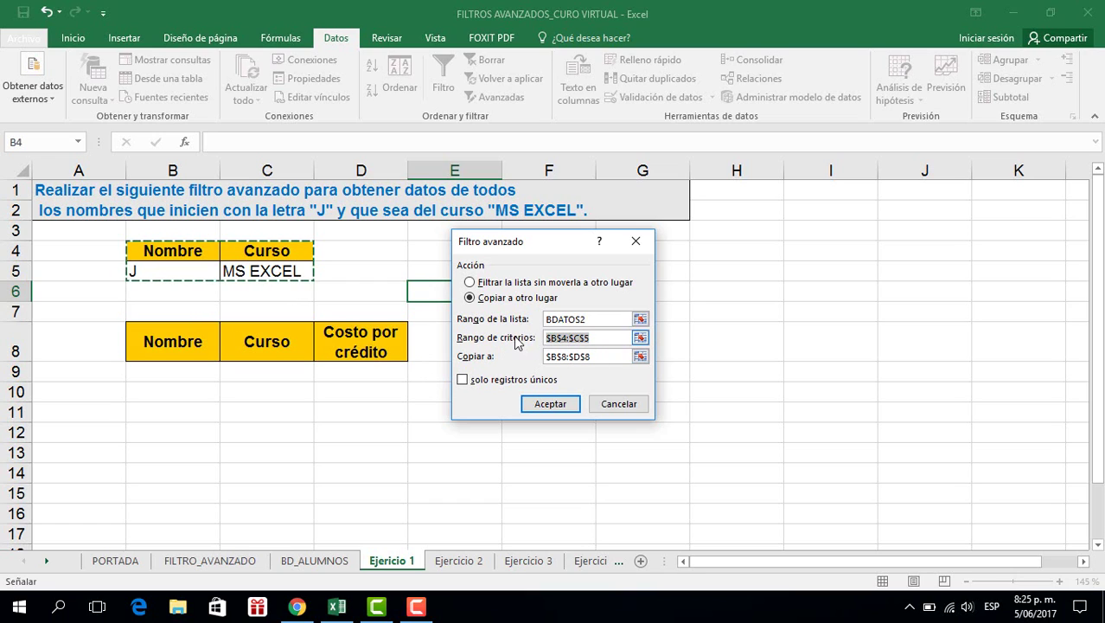
key("BackSpace")
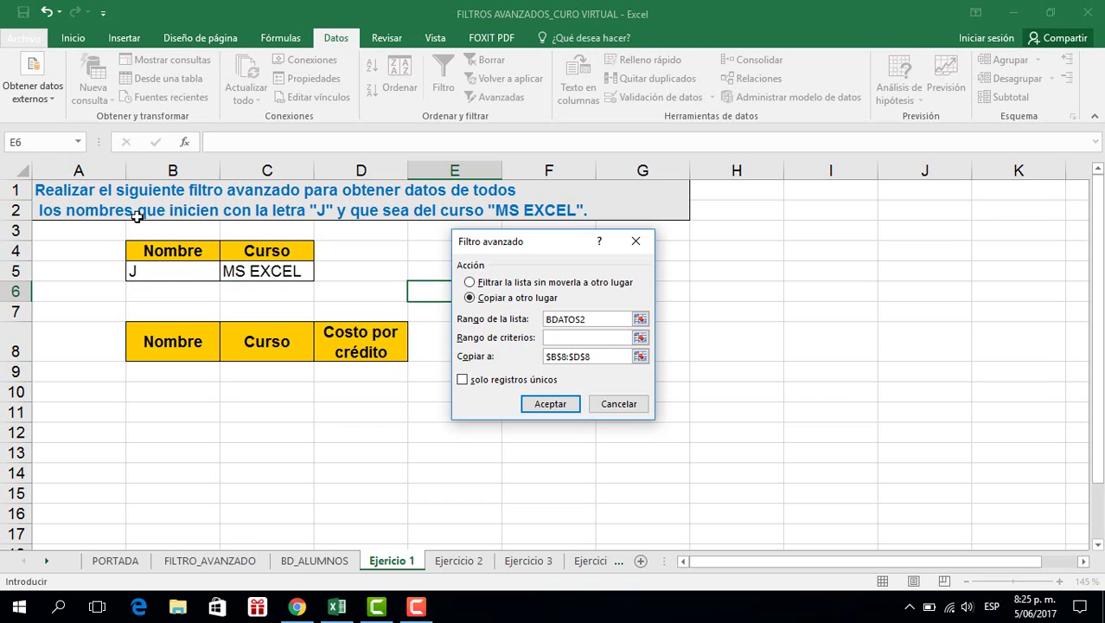
left_click_drag(161, 256, 276, 273)
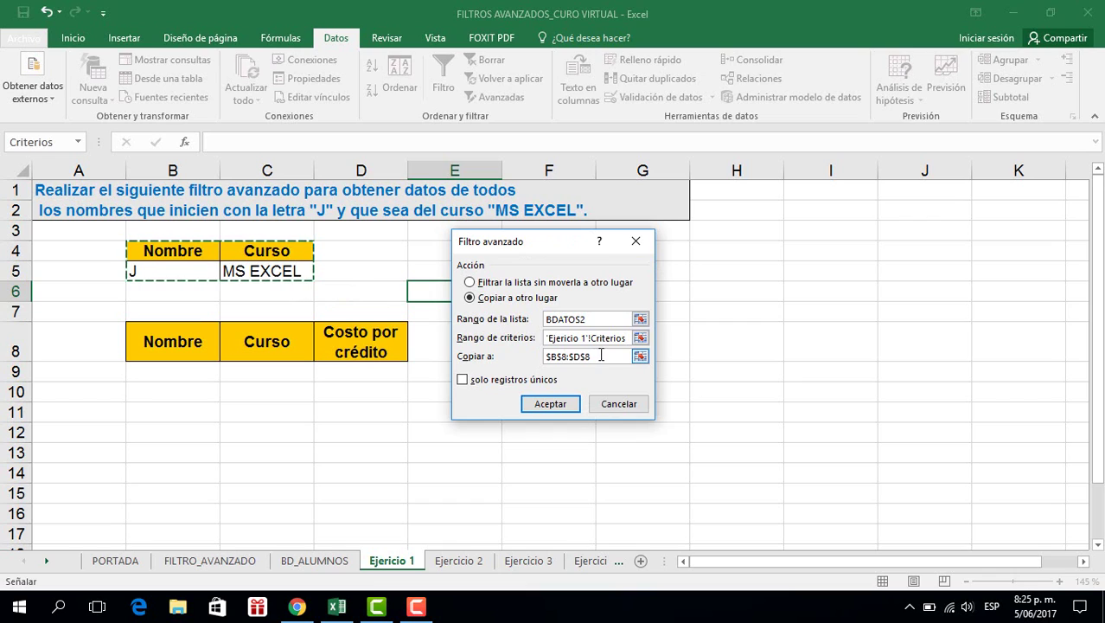
left_click_drag(601, 356, 523, 352)
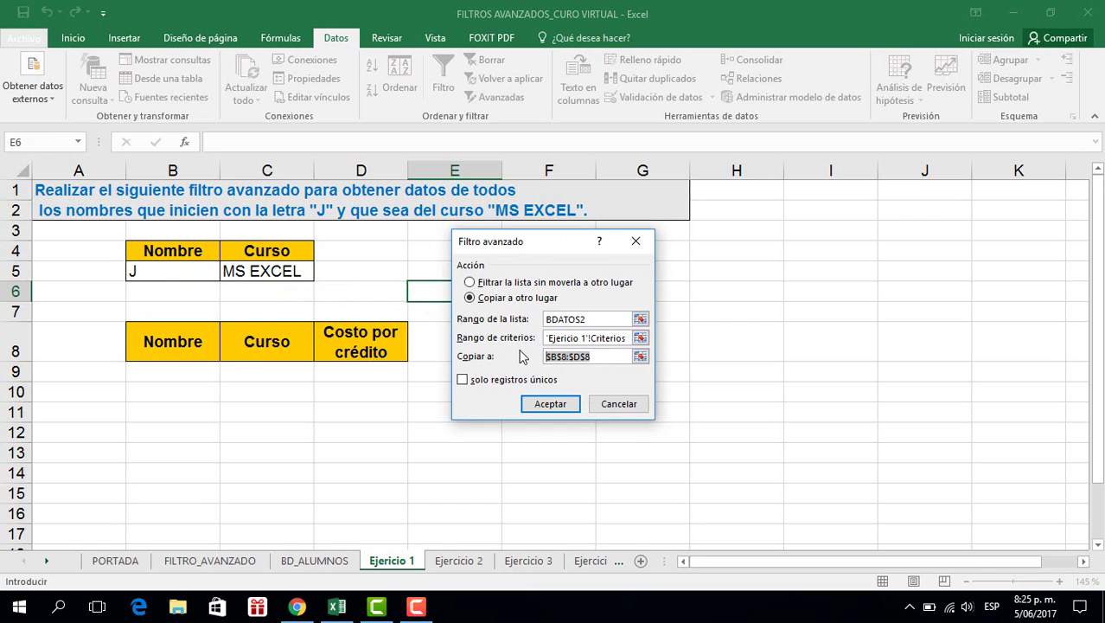
key("BackSpace")
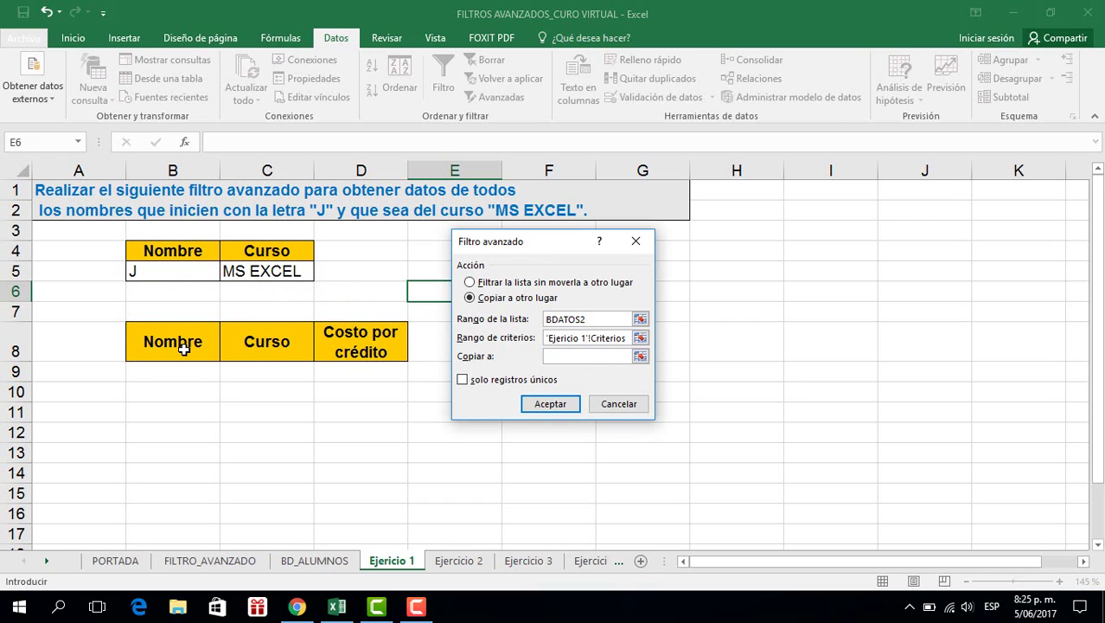
left_click_drag(183, 348, 342, 351)
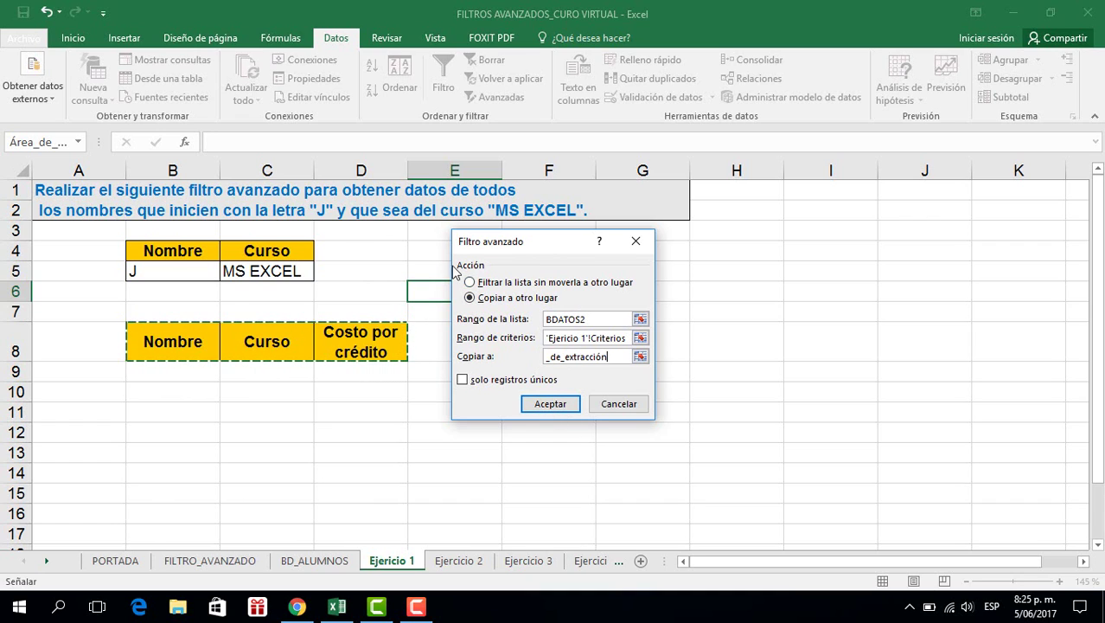
left_click(546, 405)
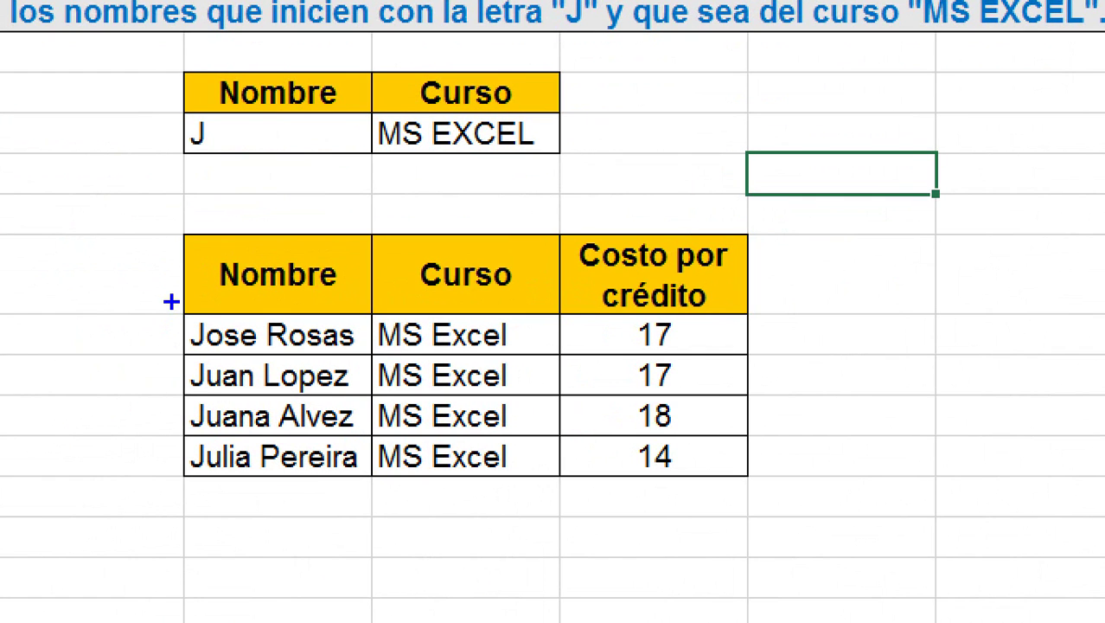
mouse_move(127, 356)
left_mouse_down()
mouse_move(126, 415)
mouse_move(208, 485)
left_mouse_up()
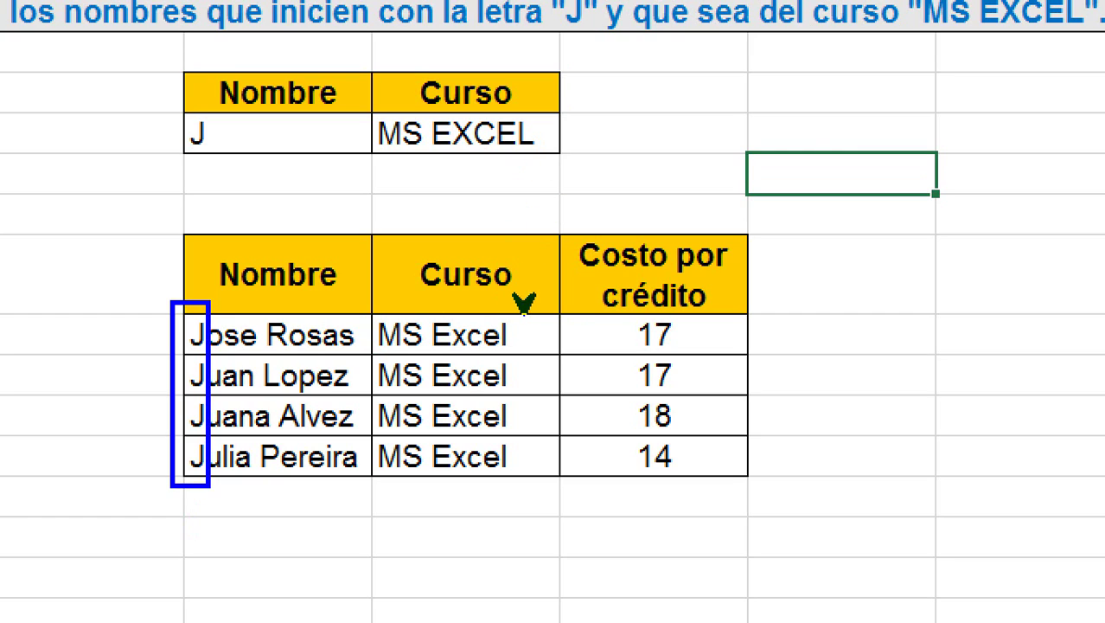
left_click_drag(524, 308, 523, 157)
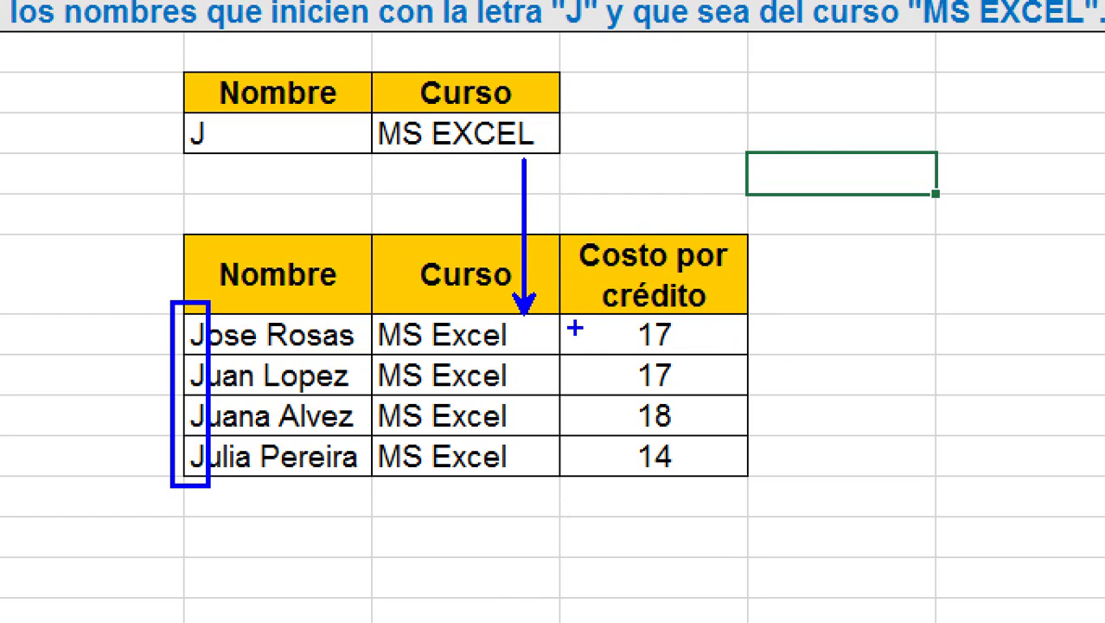
left_click_drag(730, 329, 758, 323)
left_click_drag(740, 396, 753, 380)
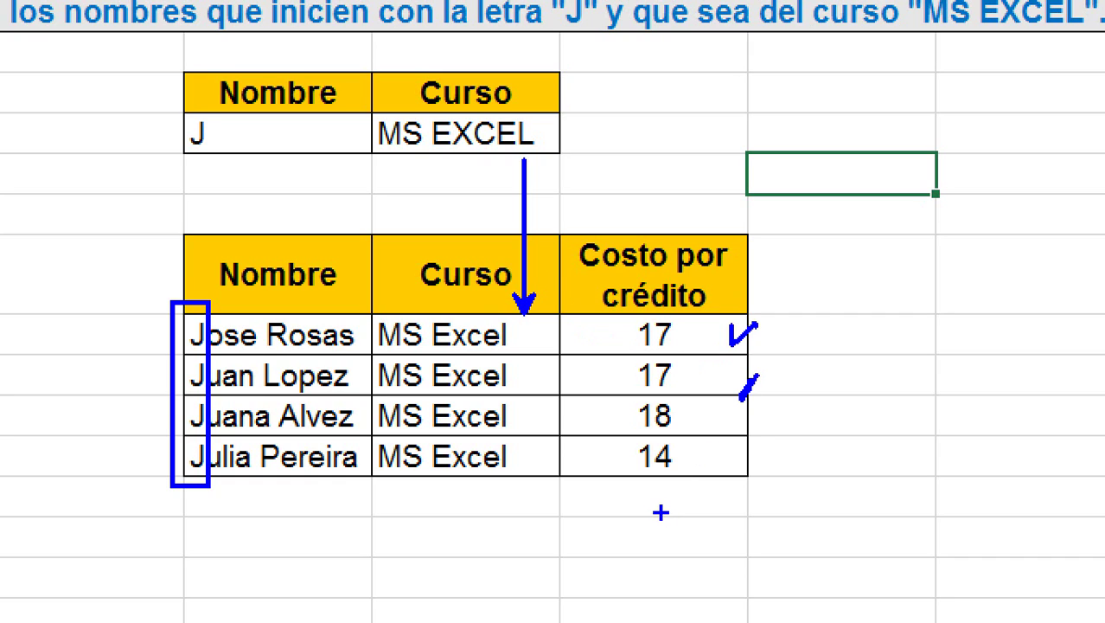
key("Escape")
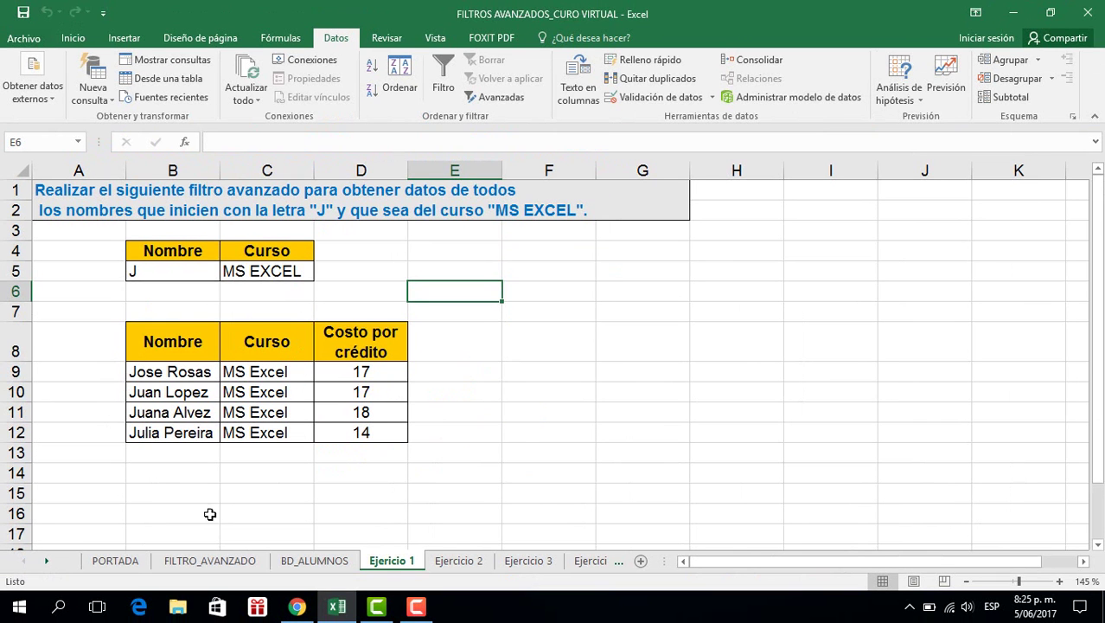
- On the Ejercicio 2 sheet, enter WINDOWS SERVER under Curso in B5 and widen column B to fit the text
left_click(448, 561)
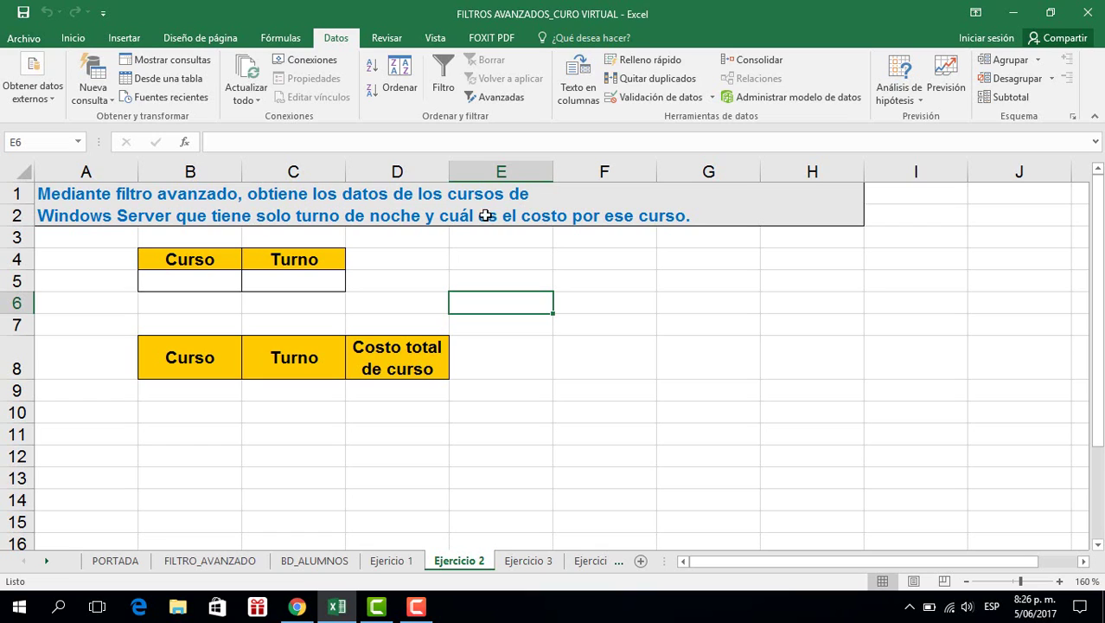
left_click(198, 283)
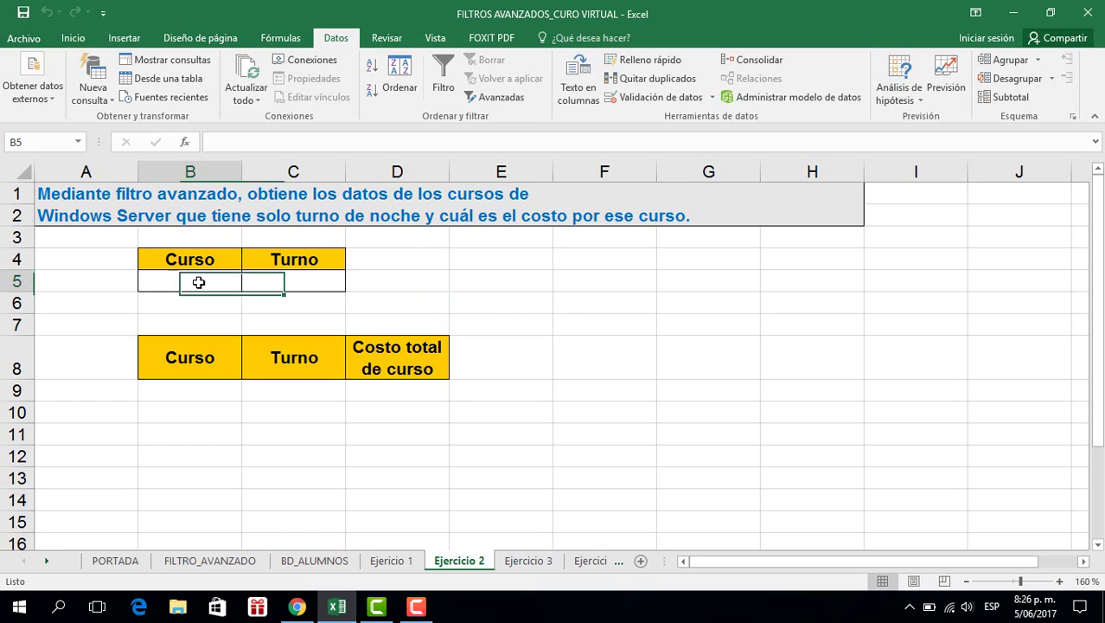
type("W")
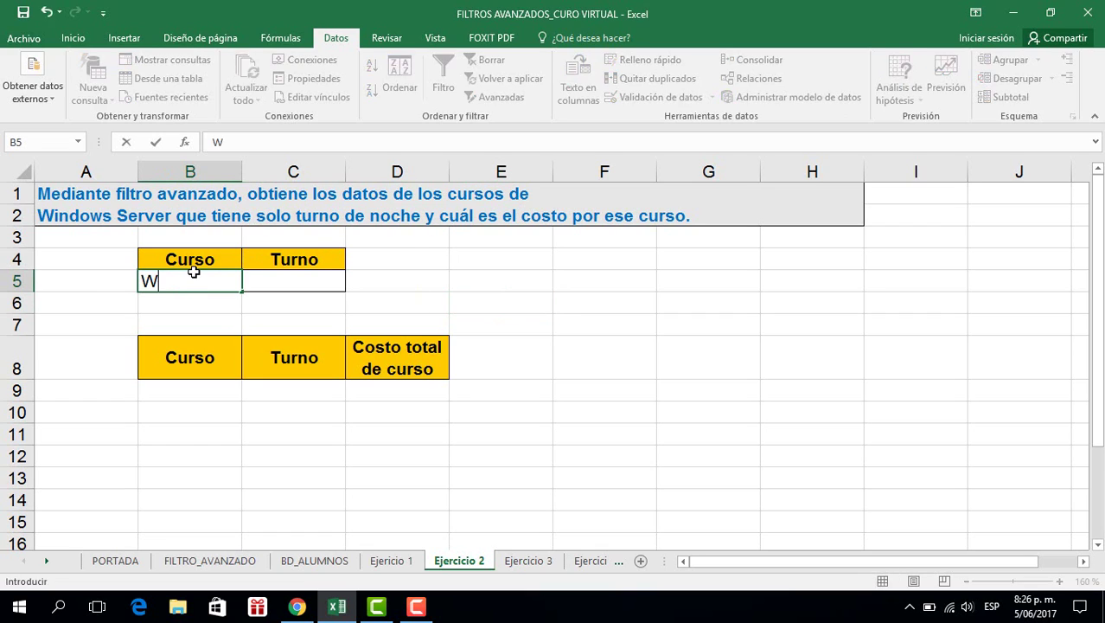
type("INDOWA")
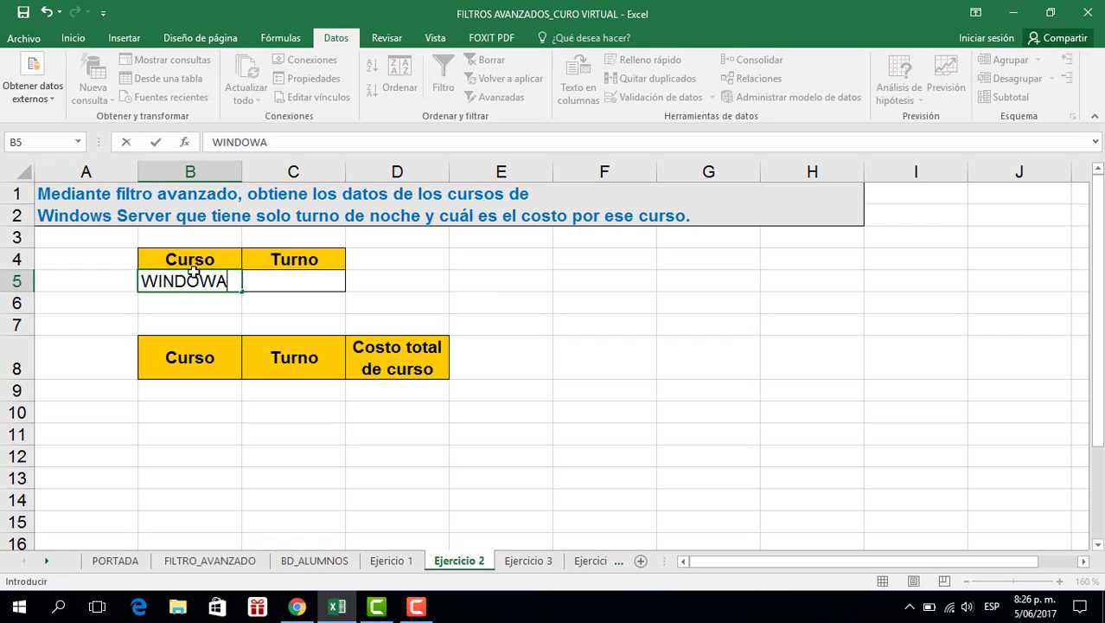
key("BackSpace")
type("S SERV")
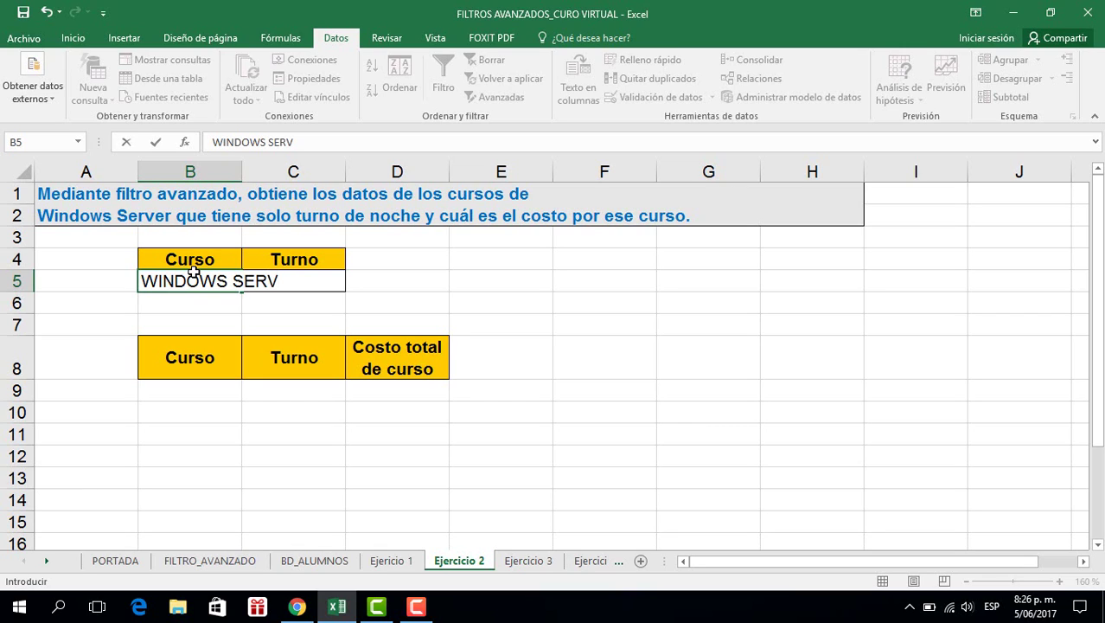
type("ER")
left_click_drag(292, 478, 293, 456)
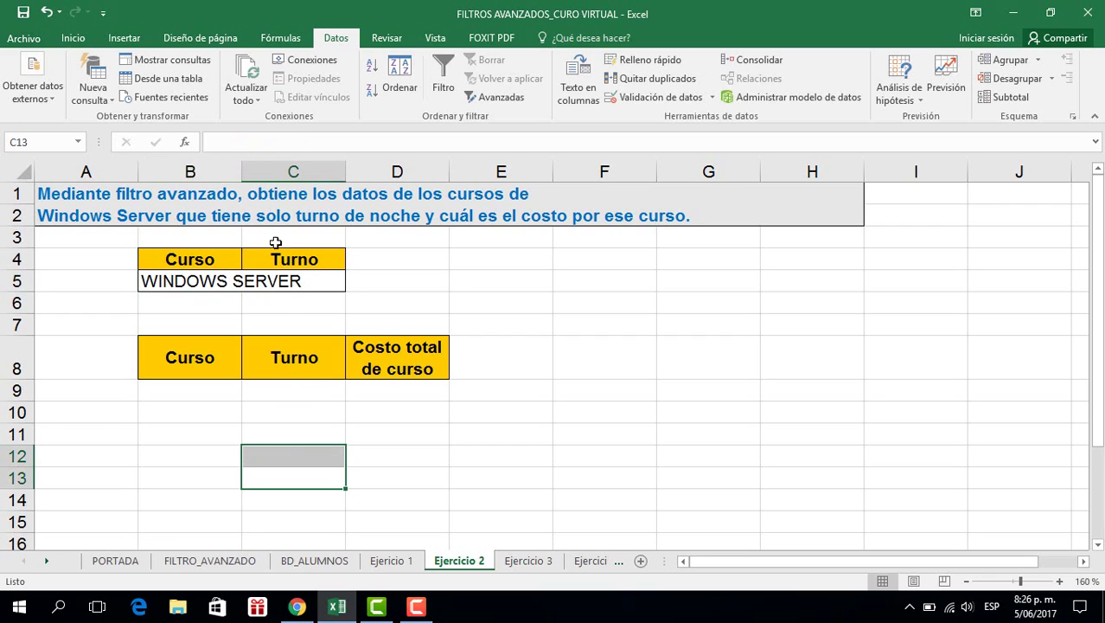
left_click_drag(242, 171, 304, 177)
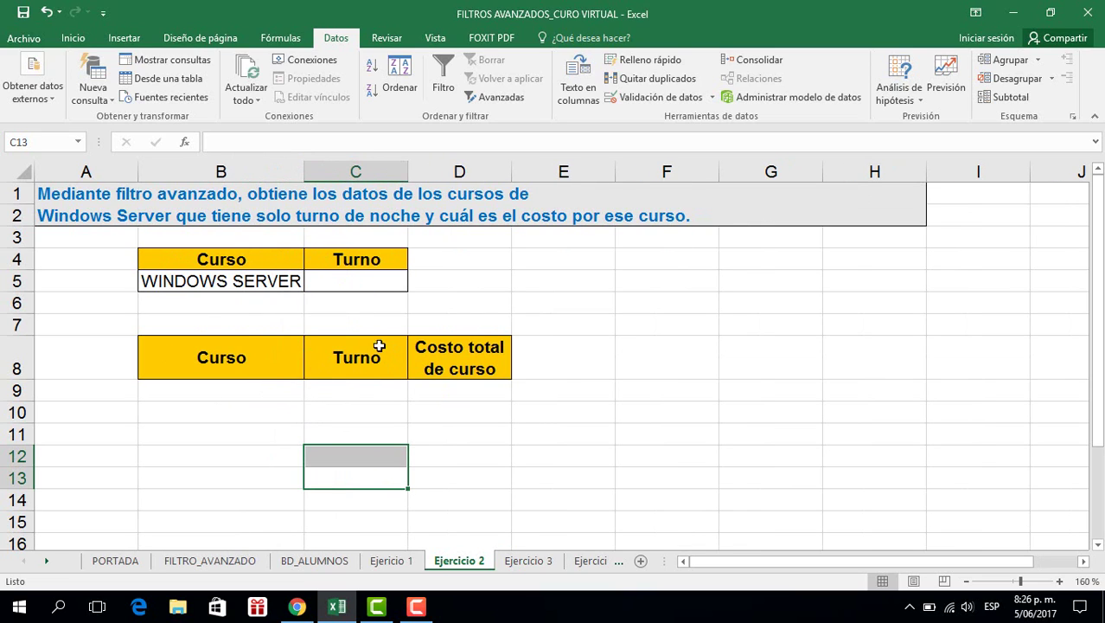
left_click_drag(304, 165, 321, 172)
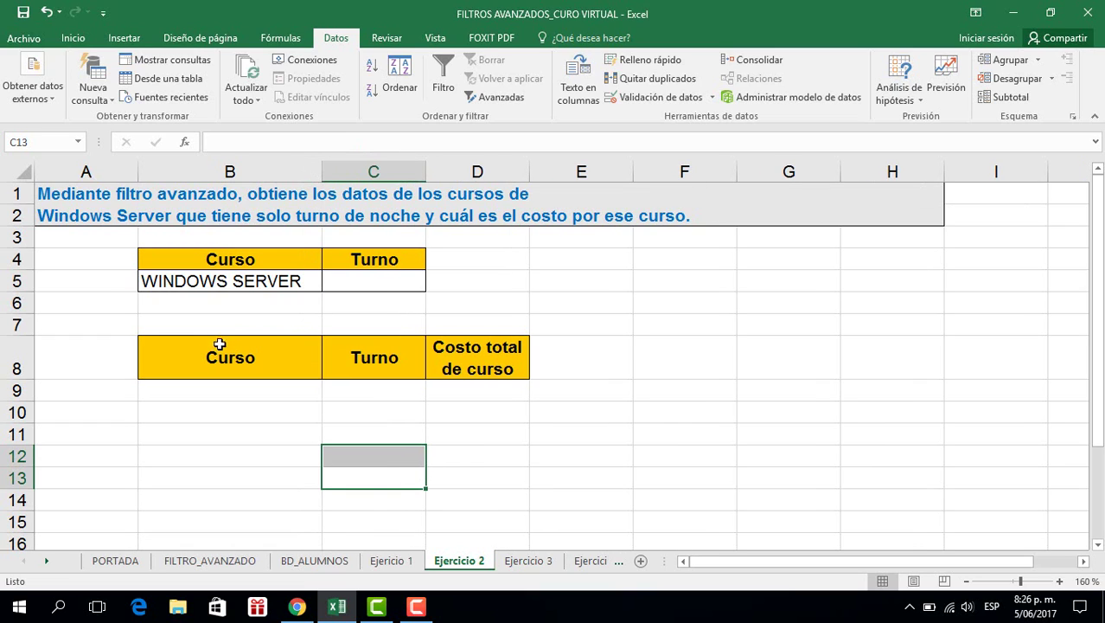
- Enter NOCHE as the Turno criterion in C5
left_click(360, 283)
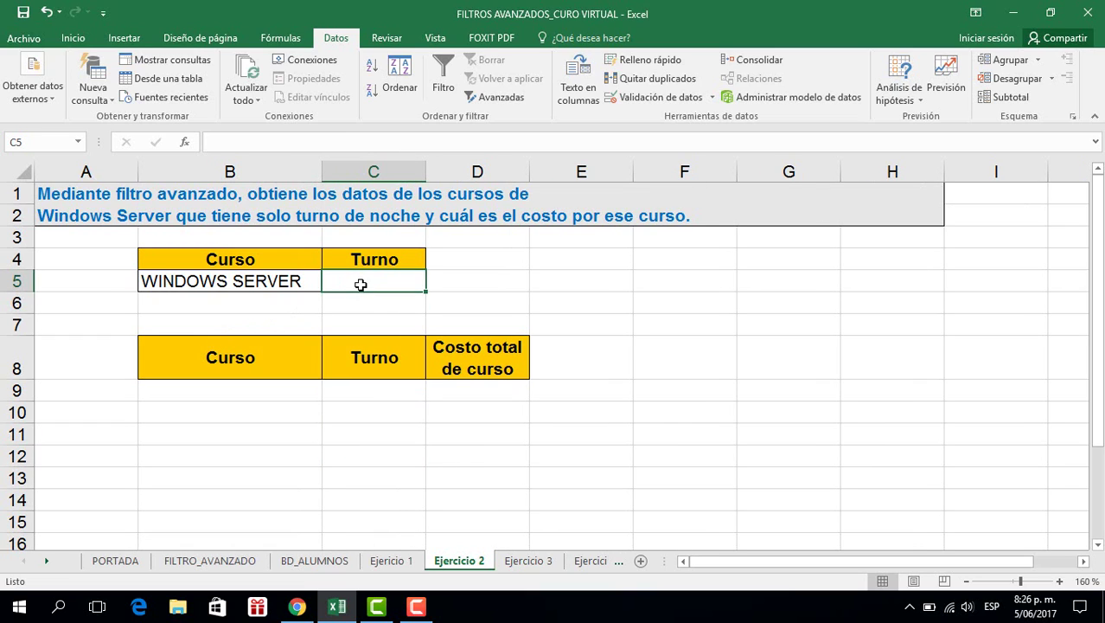
type("NOCHE")
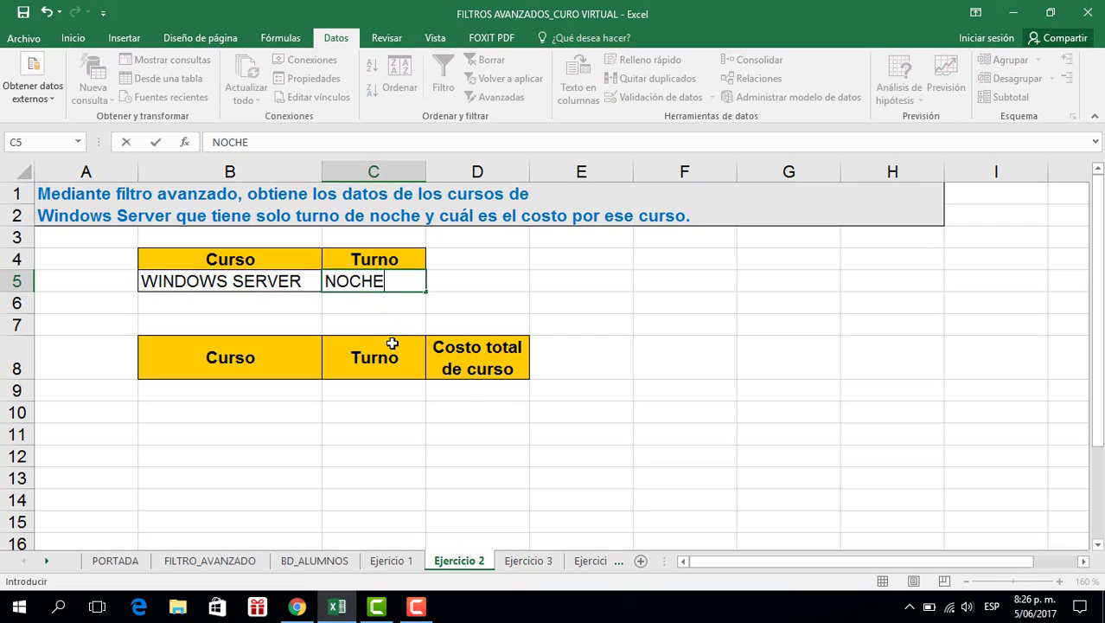
left_click(389, 327)
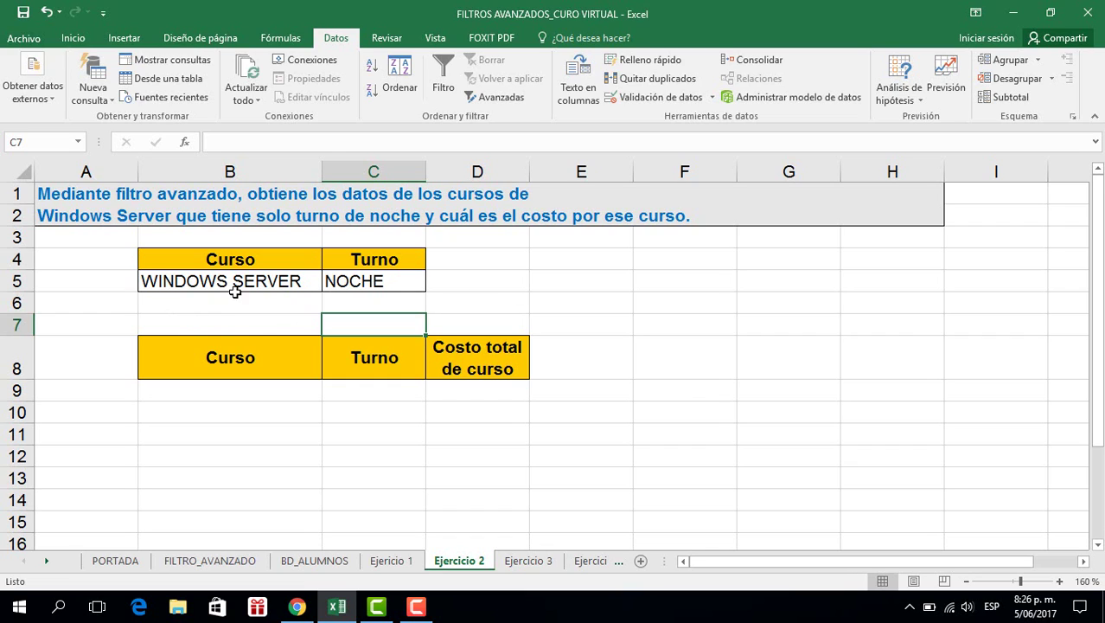
left_click_drag(234, 278, 359, 277)
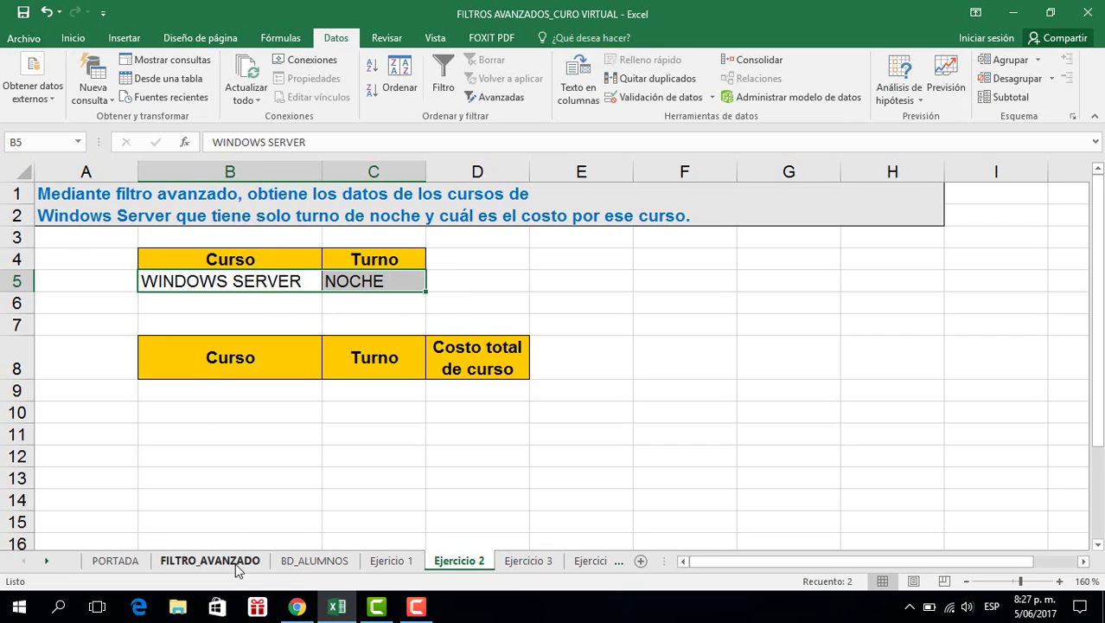
left_click(295, 564)
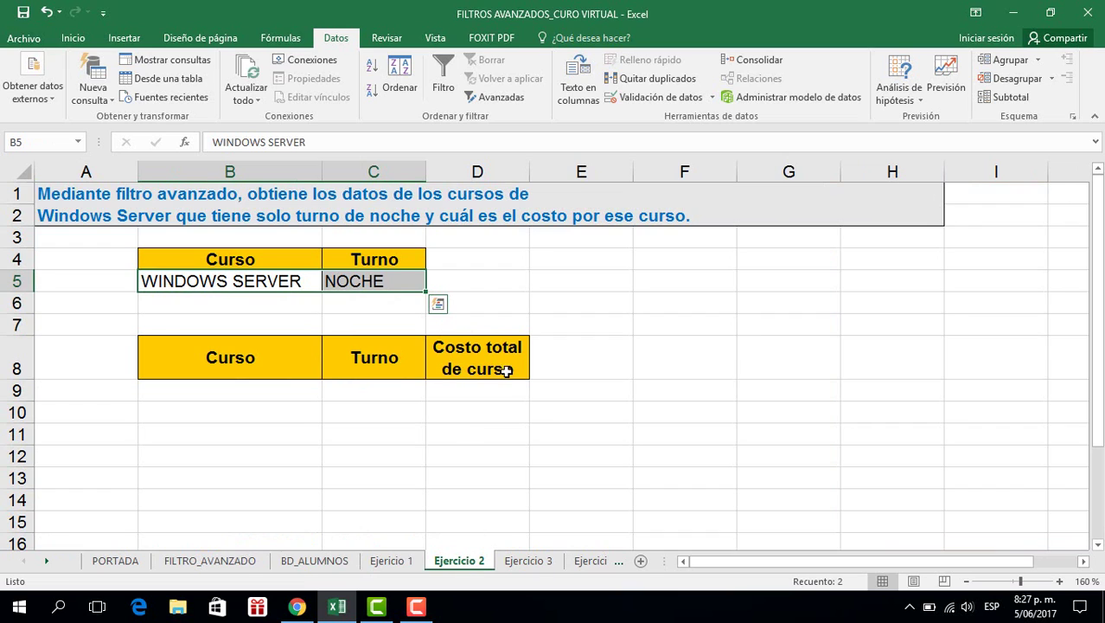
- Start an advanced filter from empty cell E4, set it to copy to another location, and use BDATOS2 as the list range
left_click(607, 258)
left_click(497, 97)
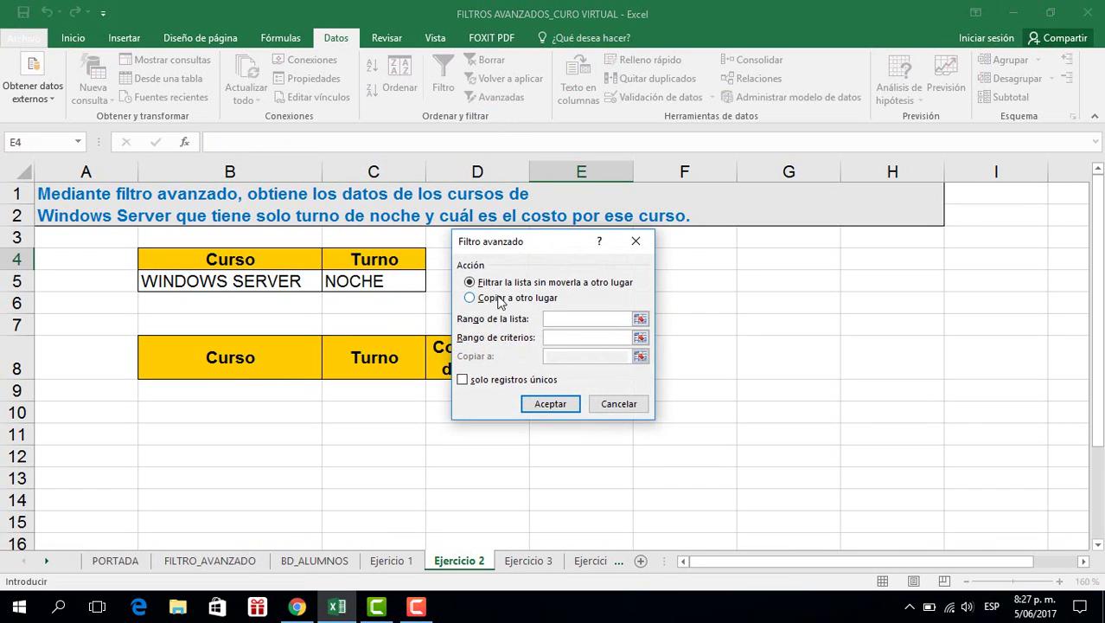
left_click(499, 298)
left_click(570, 319)
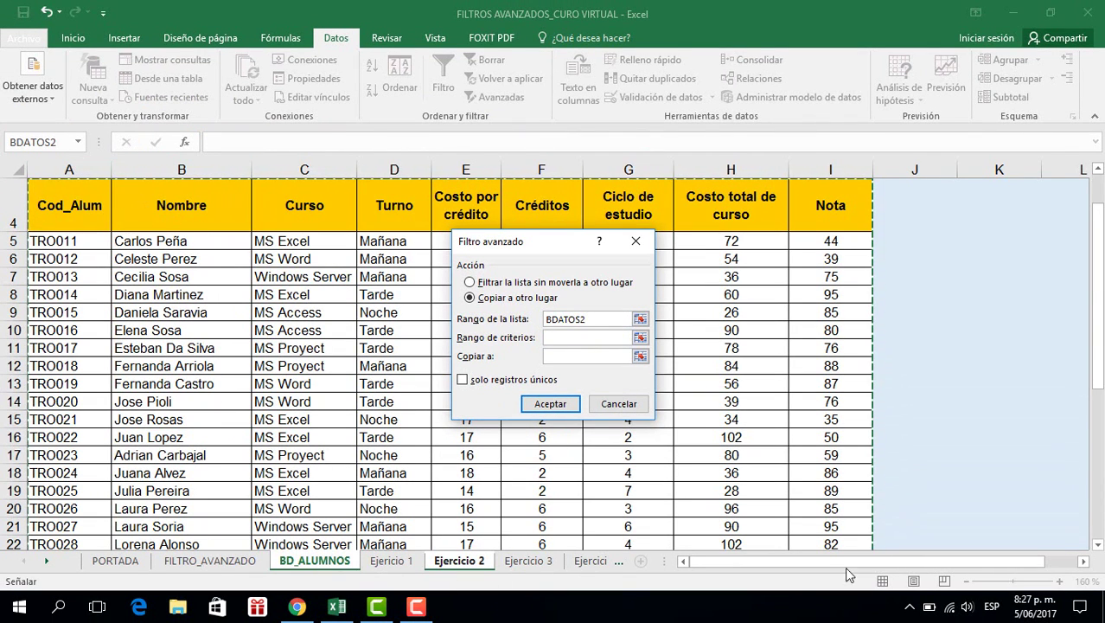
- Use the Curso and Turno criteria in B4:C5, set B8:D8 as the copy destination, and apply the advanced filter
left_click(585, 339)
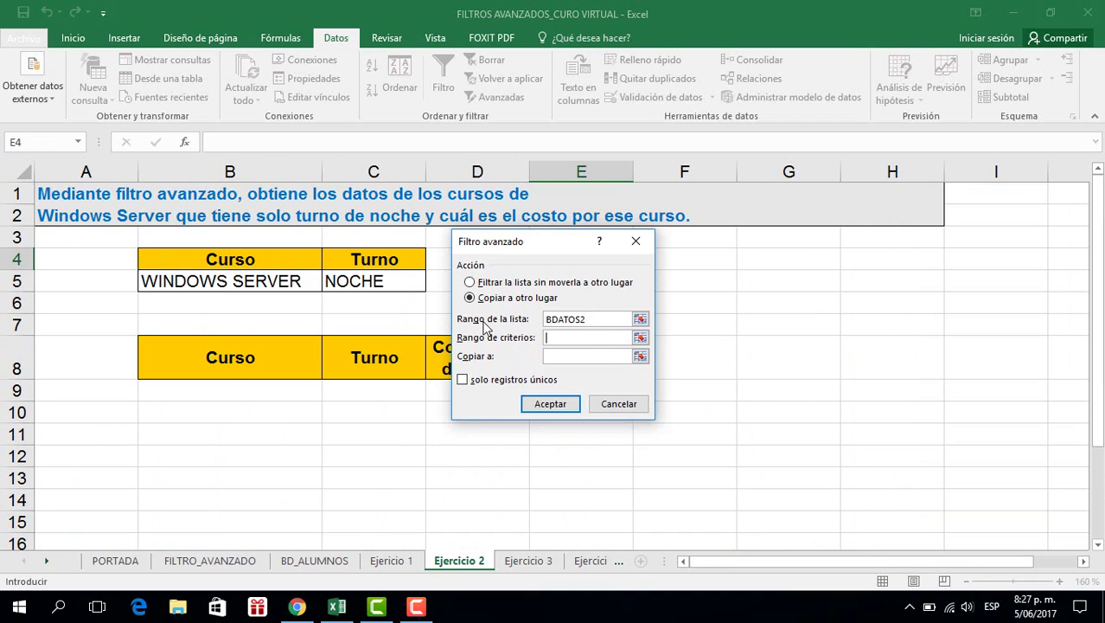
left_click_drag(227, 261, 387, 277)
left_click(554, 356)
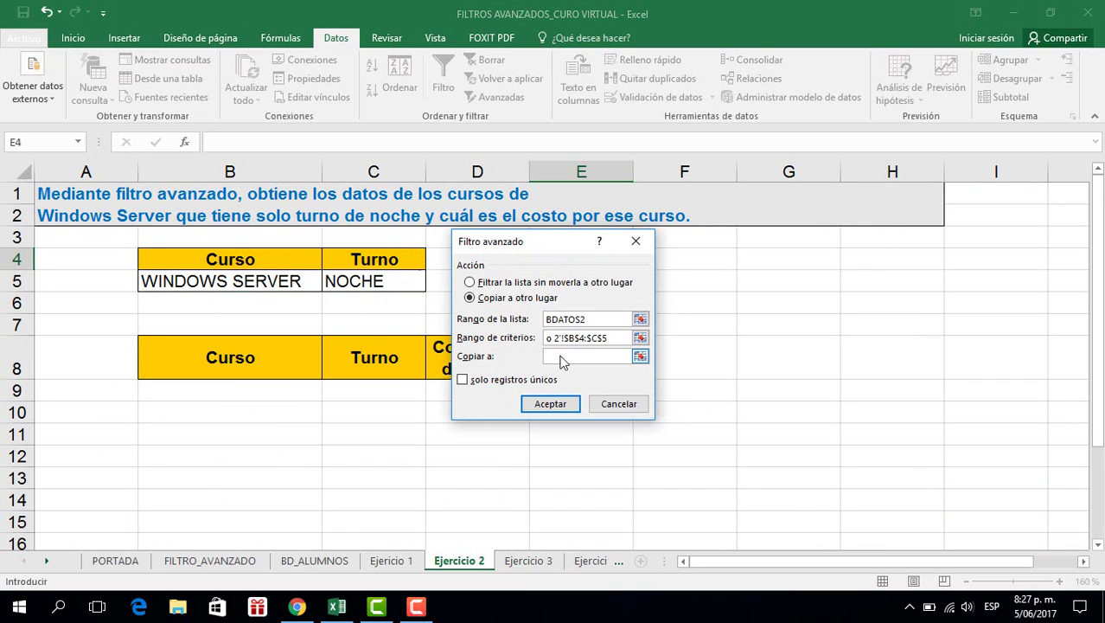
left_click_drag(525, 243, 590, 248)
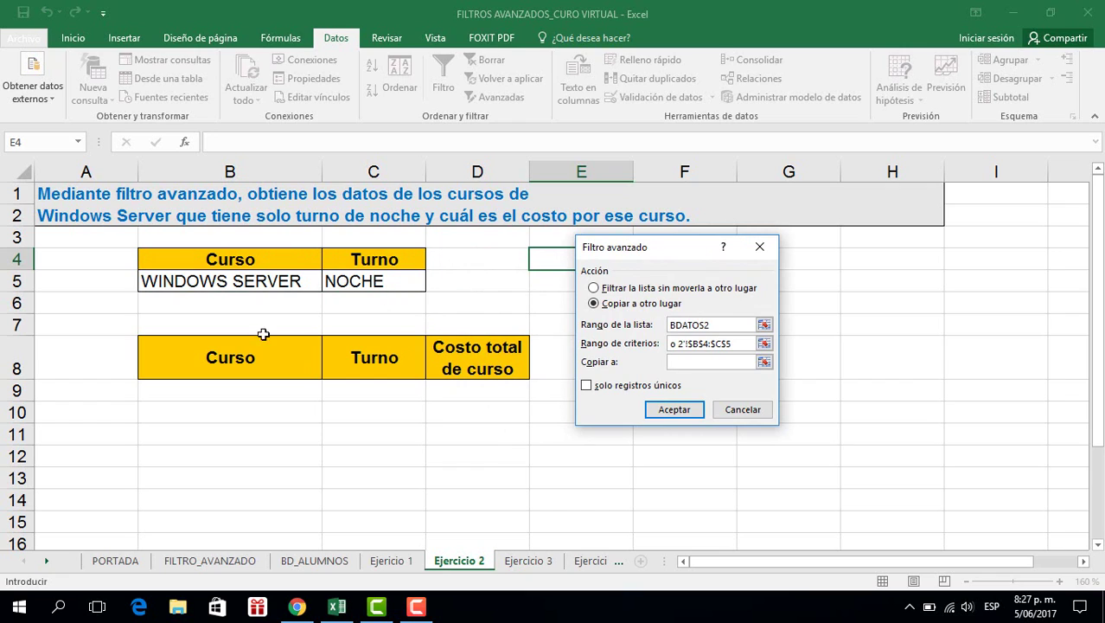
left_click_drag(248, 349, 514, 363)
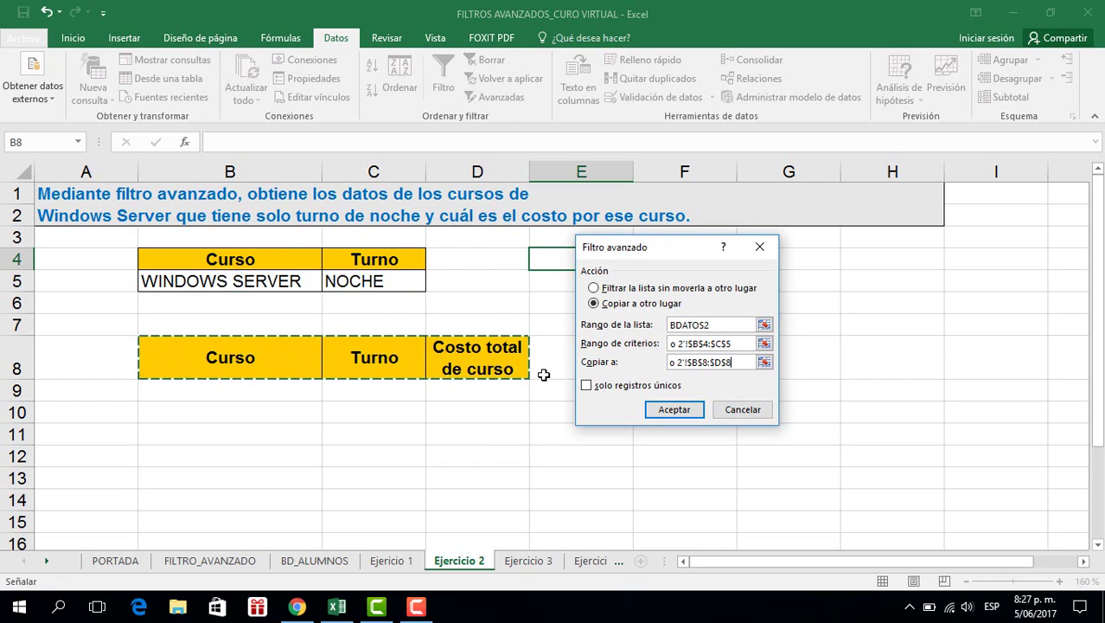
left_click(671, 410)
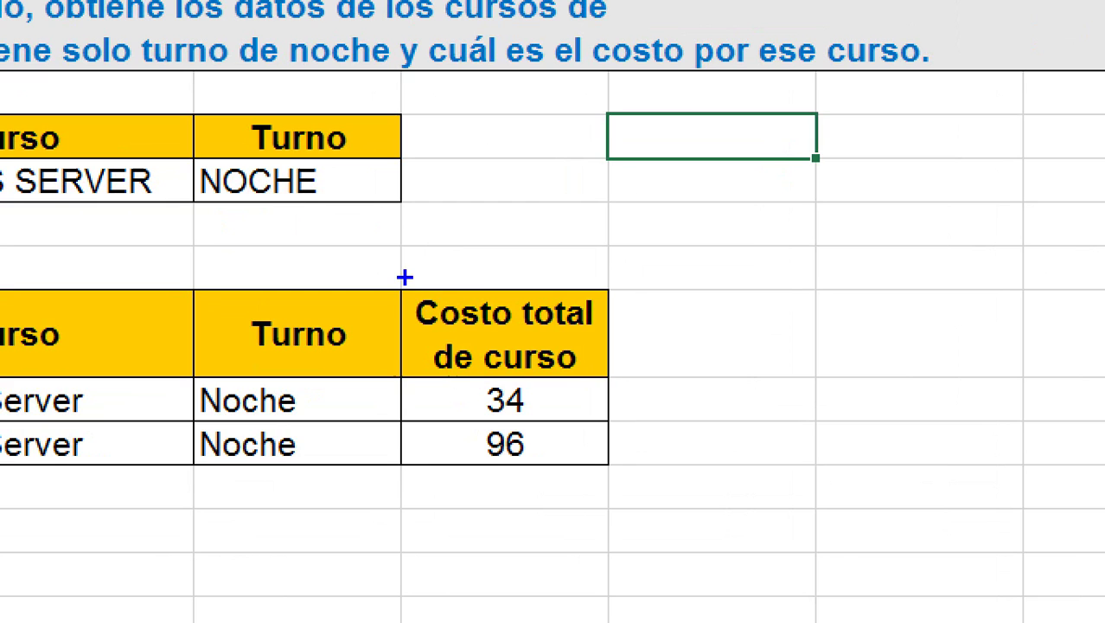
left_click_drag(426, 329, 539, 388)
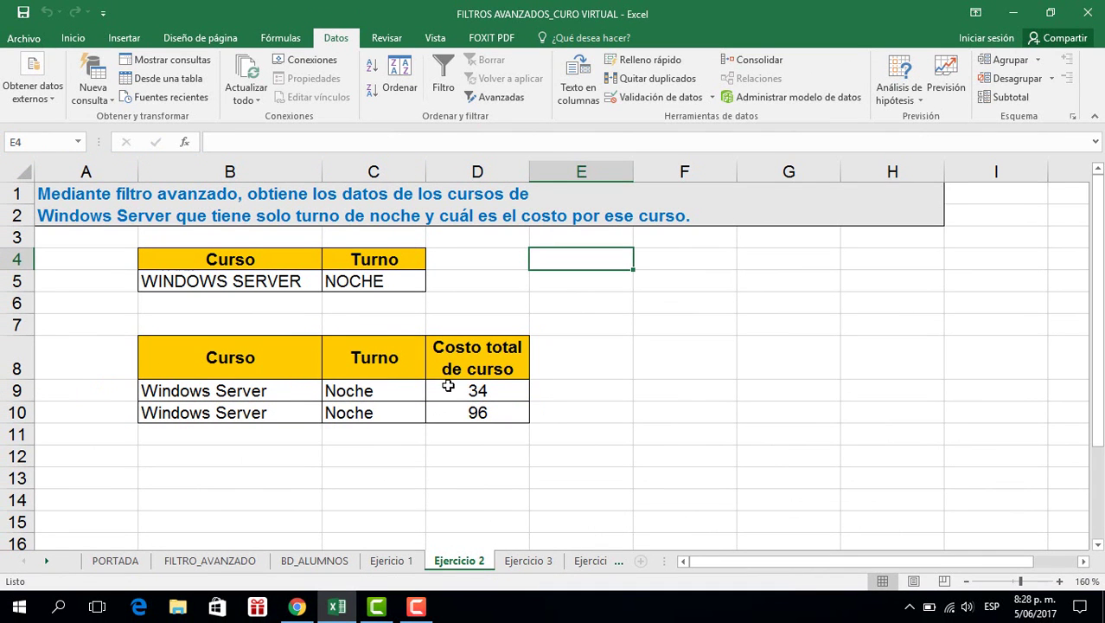
- Open the Ejercicio 3 sheet and read the exercise instruction in row 1
left_click(513, 560)
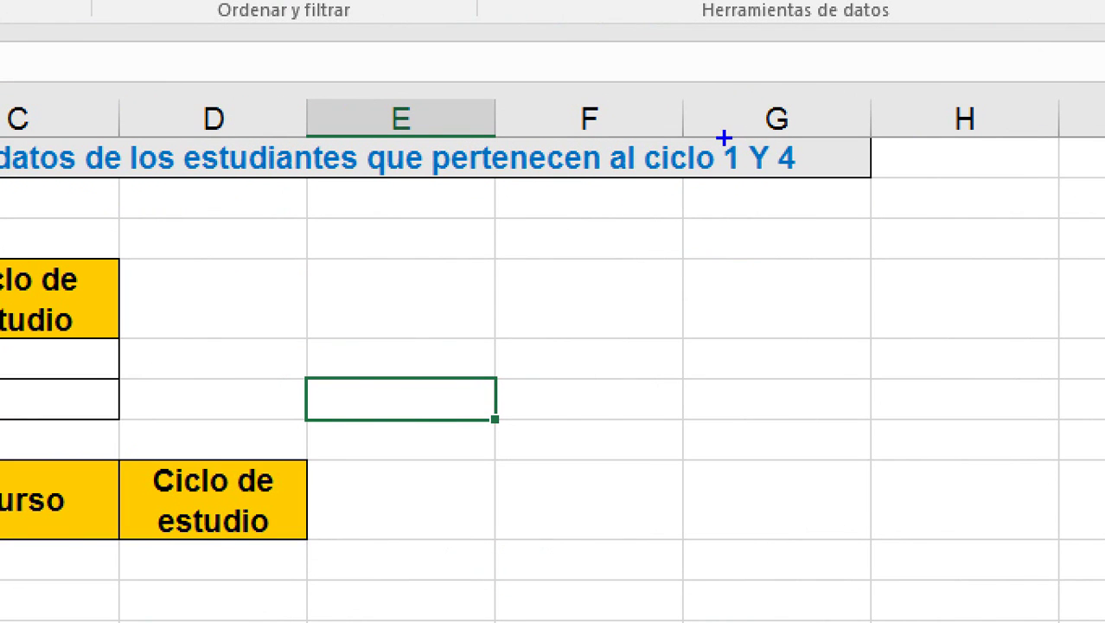
mouse_move(724, 138)
left_mouse_down()
mouse_move(750, 175)
mouse_move(801, 192)
left_mouse_up()
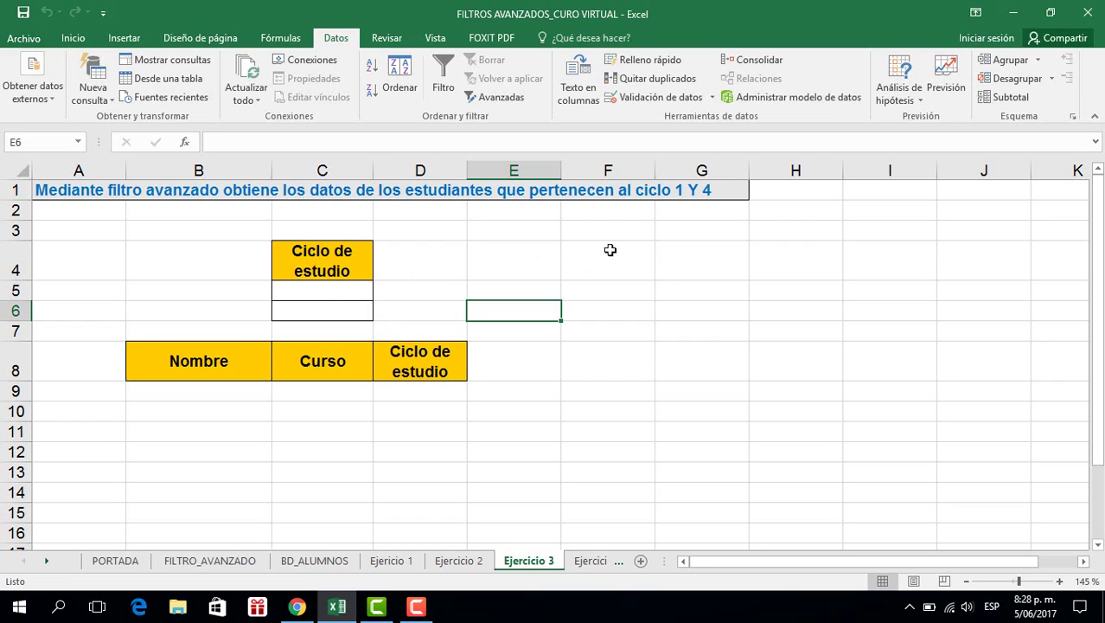
left_click(677, 196)
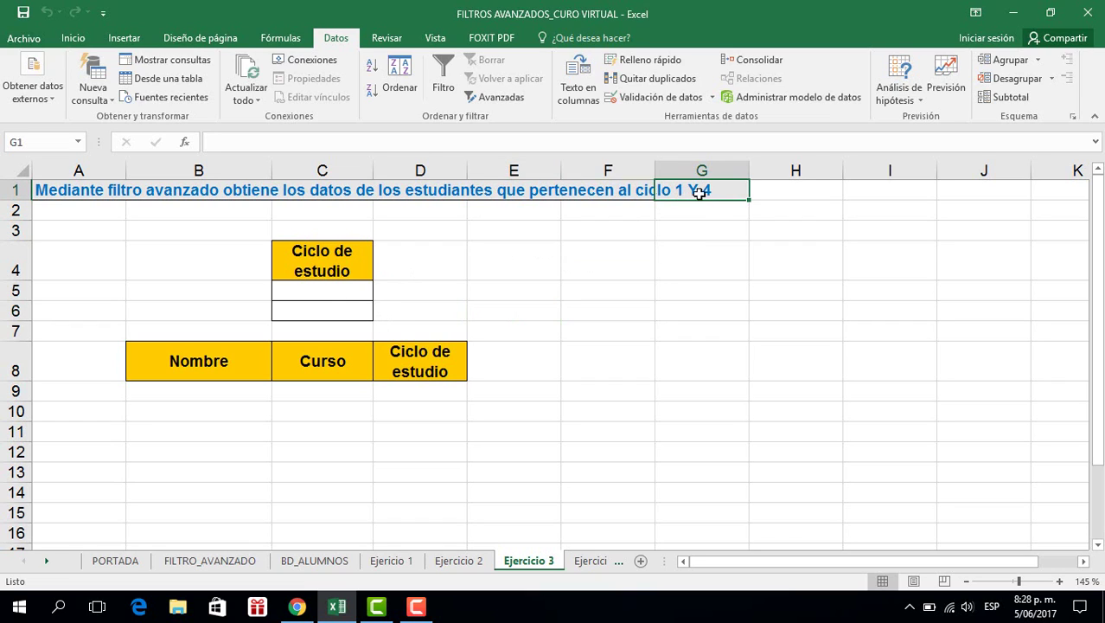
- Enter 1 in C5 and 4 in C6 as the Ciclo de estudio criteria on the Ejercicio 3 sheet
left_click(344, 295)
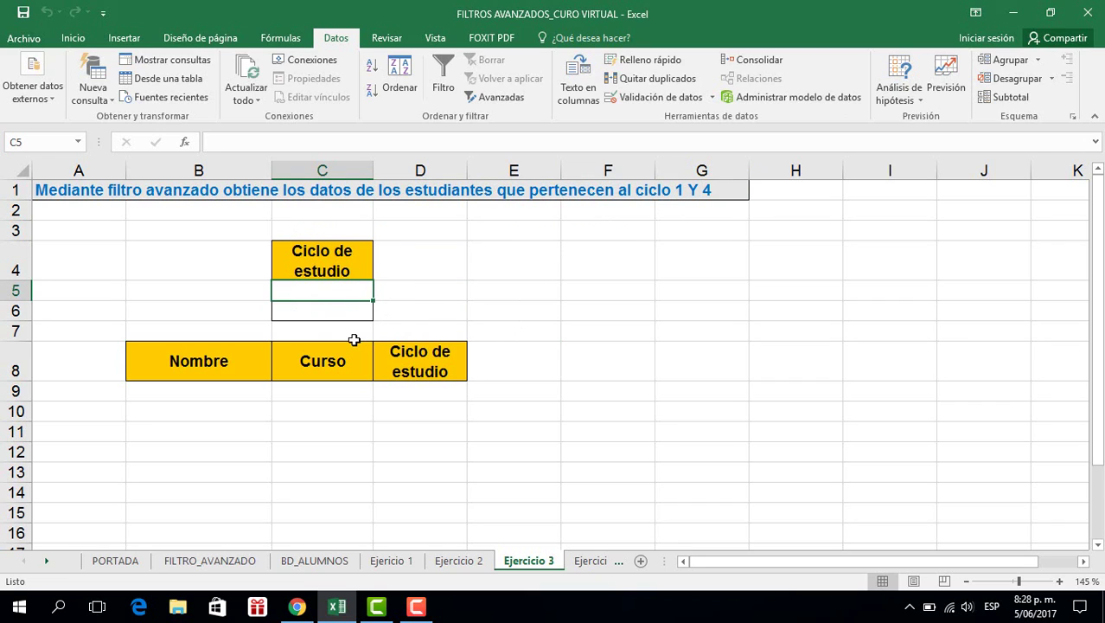
type("1")
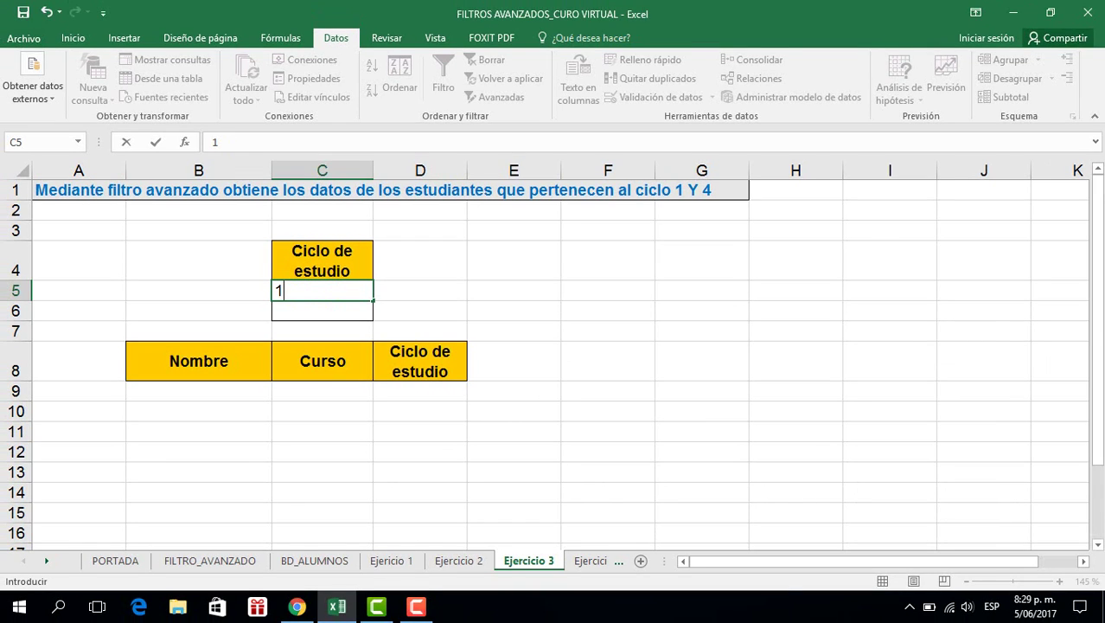
type("1")
key("Return")
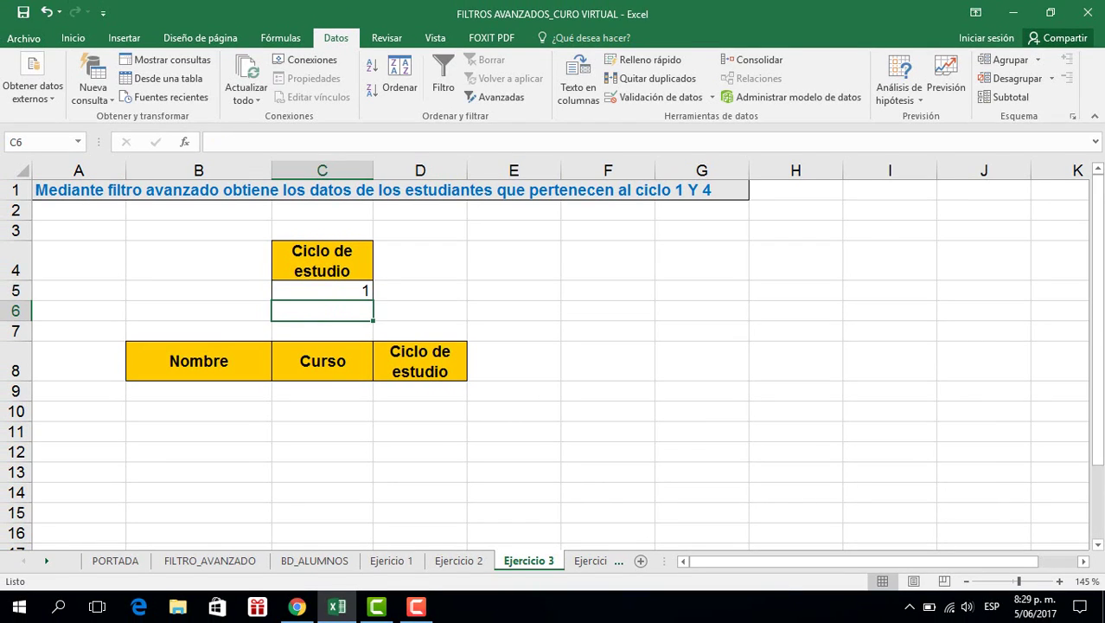
type("4")
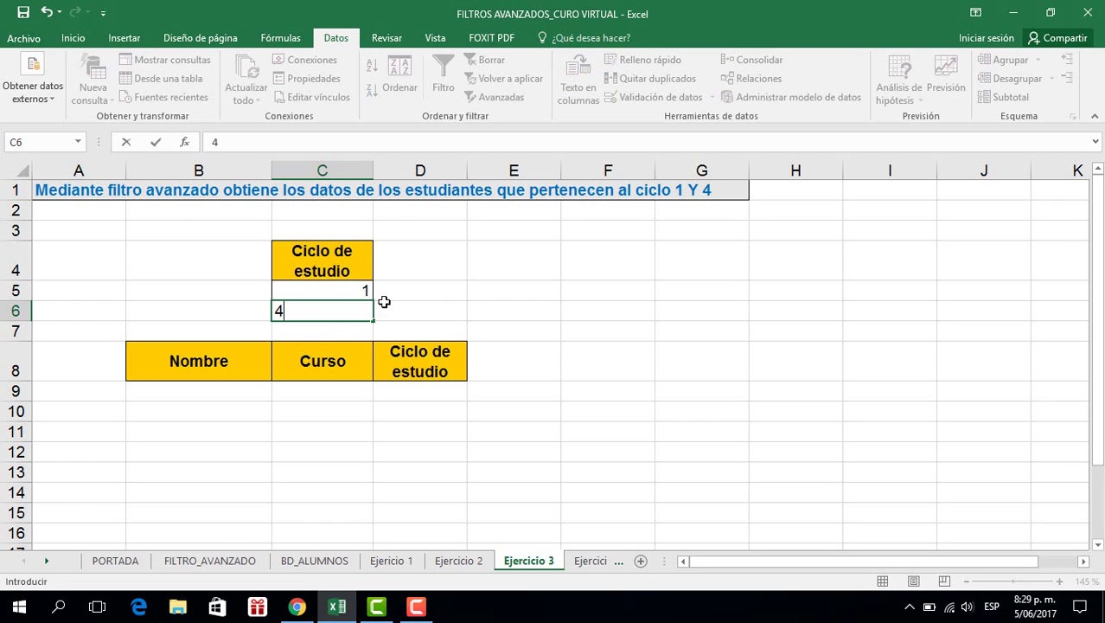
left_click_drag(385, 302, 413, 295)
left_click(215, 289)
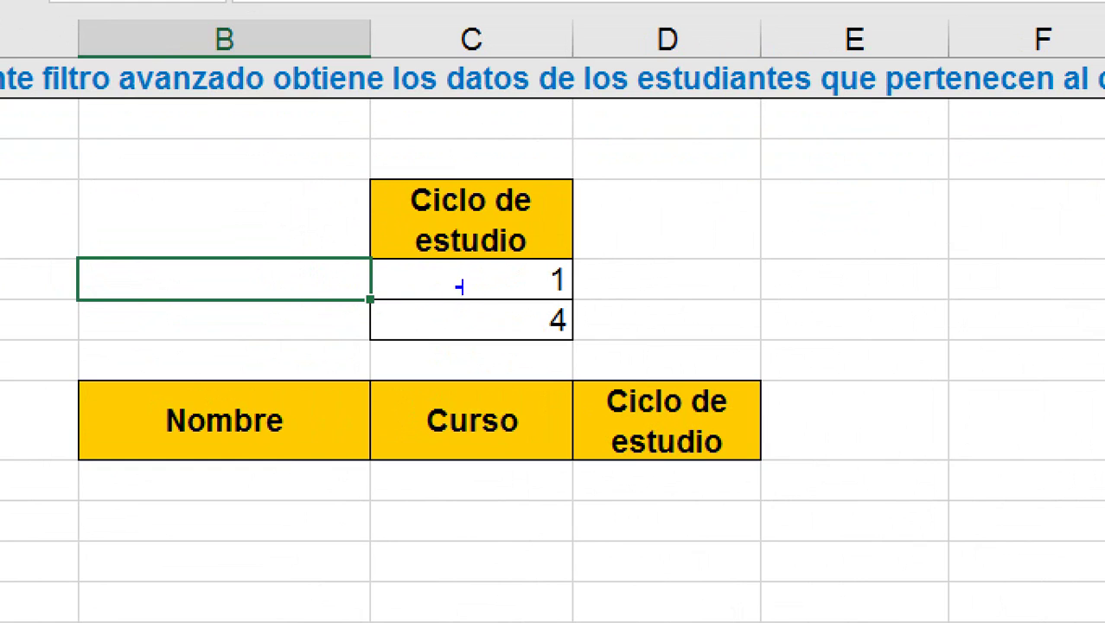
left_click_drag(523, 258, 573, 346)
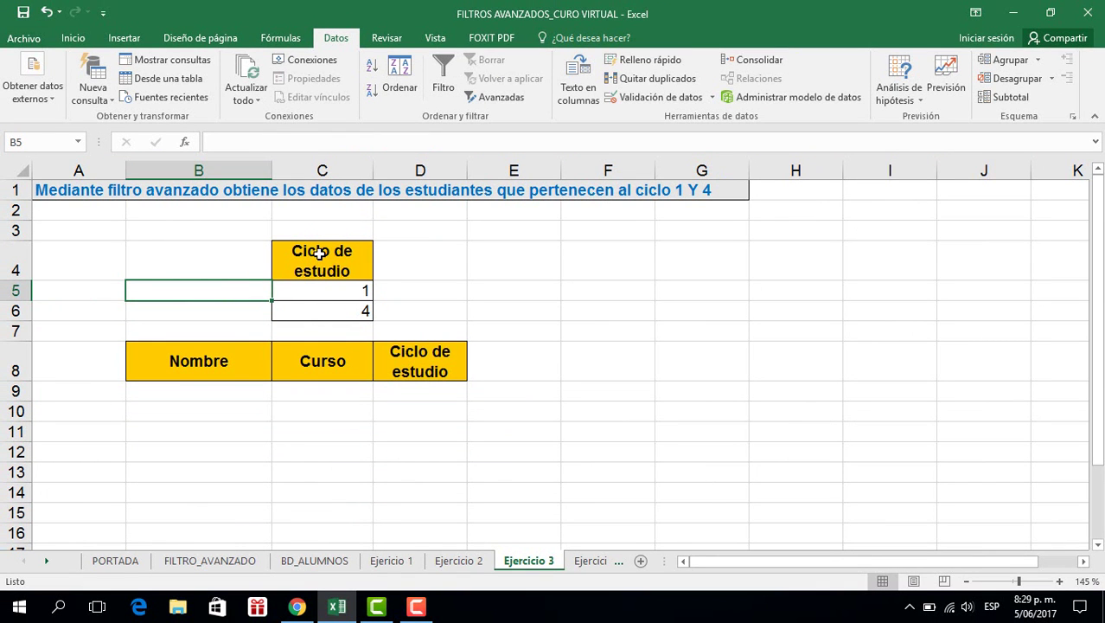
left_click(320, 252)
- Start an advanced filter from empty cell E6, set it to copy to another location, and use BDATOS2 as the list range
left_click(533, 308)
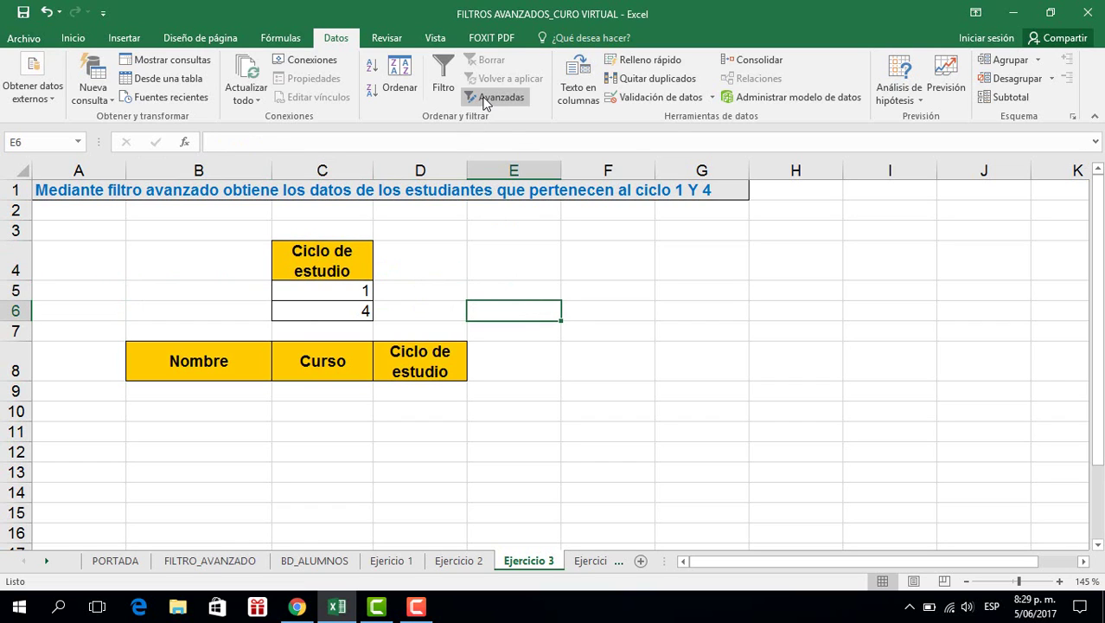
left_click(486, 97)
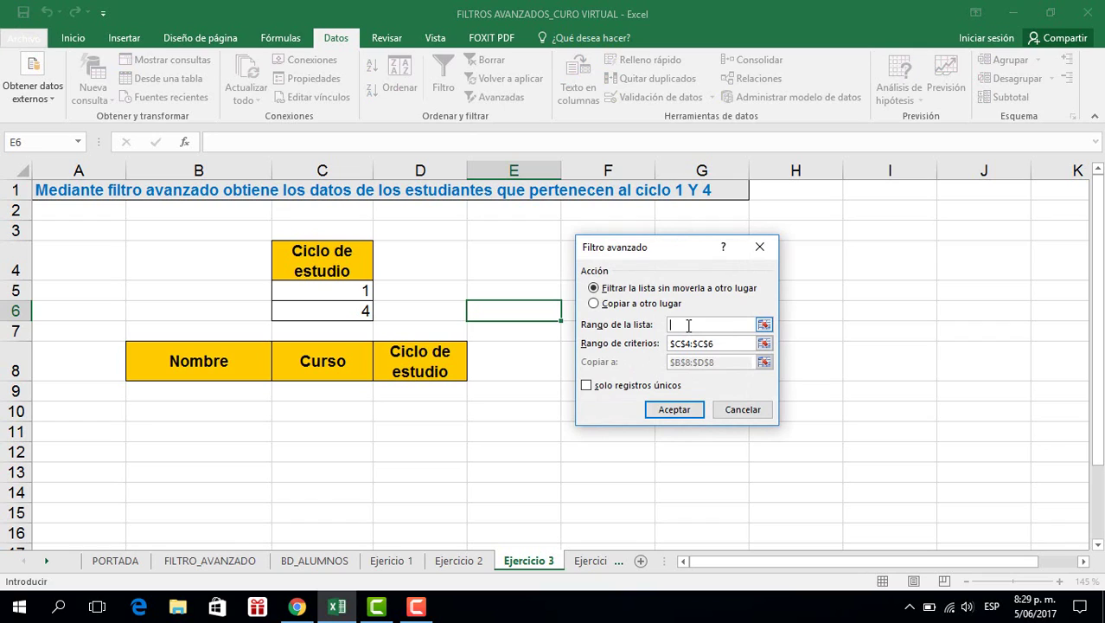
left_click(633, 304)
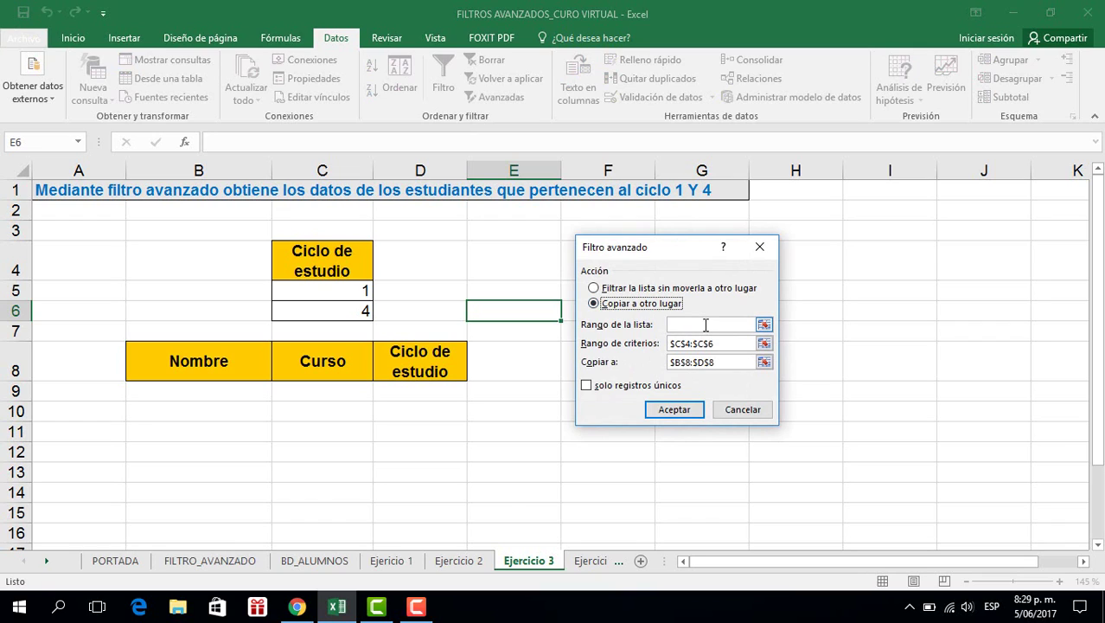
left_click(706, 324)
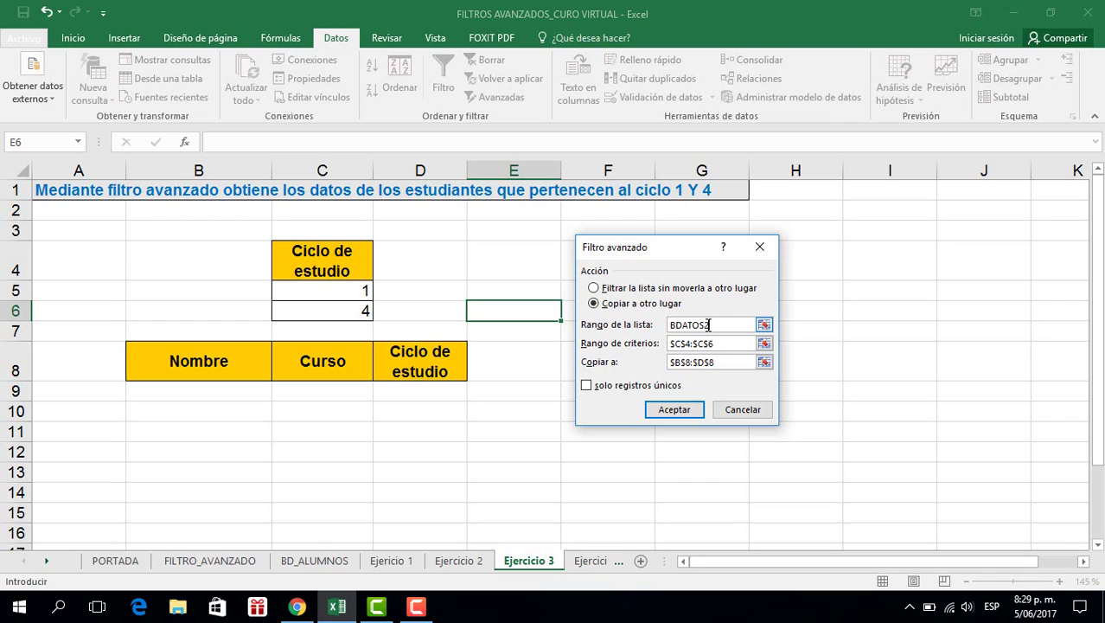
- Use the Ciclo de estudio criteria in C4:C6, set B8:D8 as the copy destination, and apply the advanced filter
key("Tab")
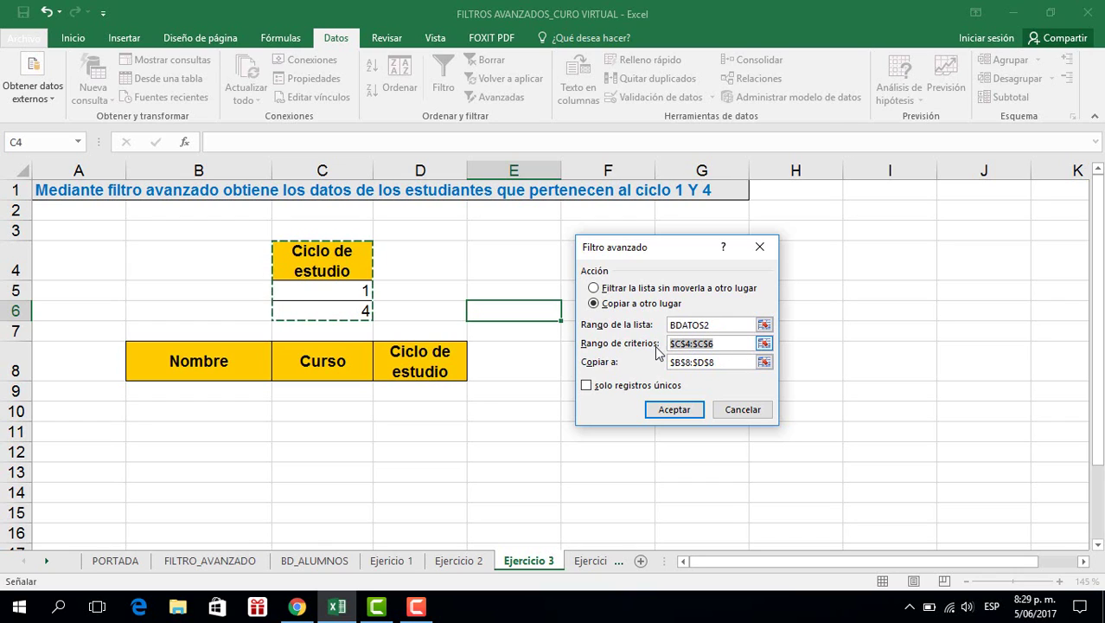
left_click_drag(657, 347, 646, 347)
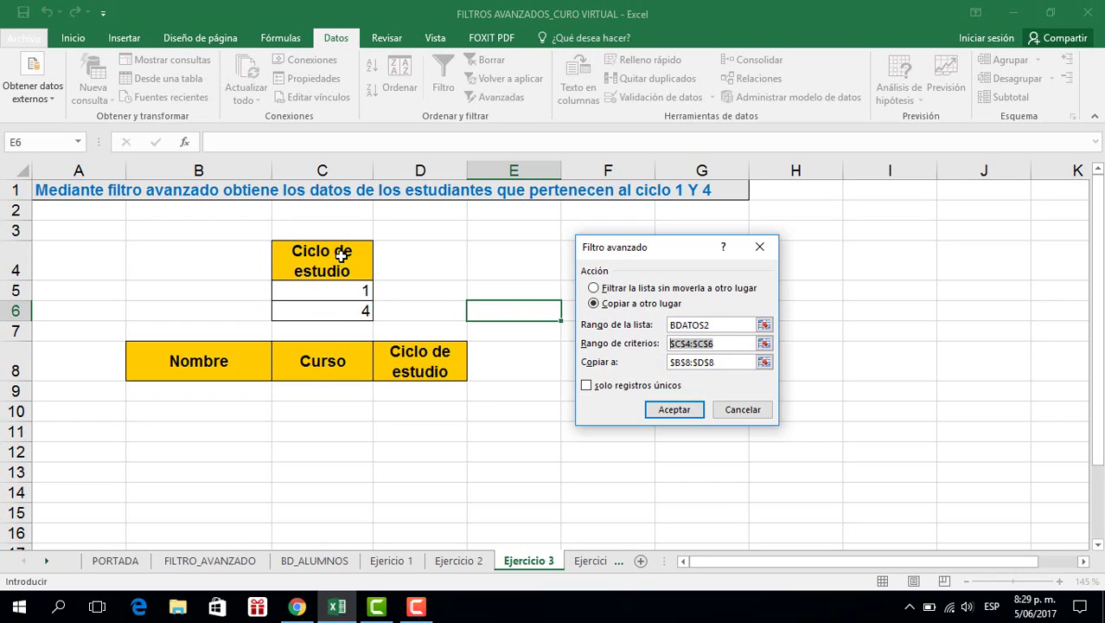
left_click_drag(343, 255, 333, 302)
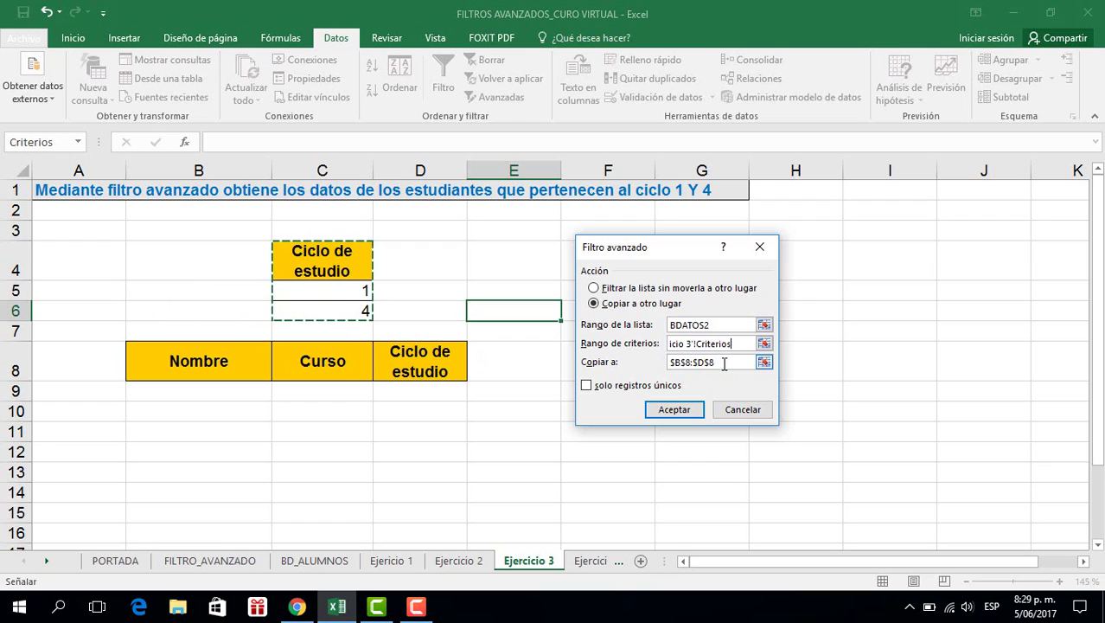
left_click_drag(725, 363, 638, 372)
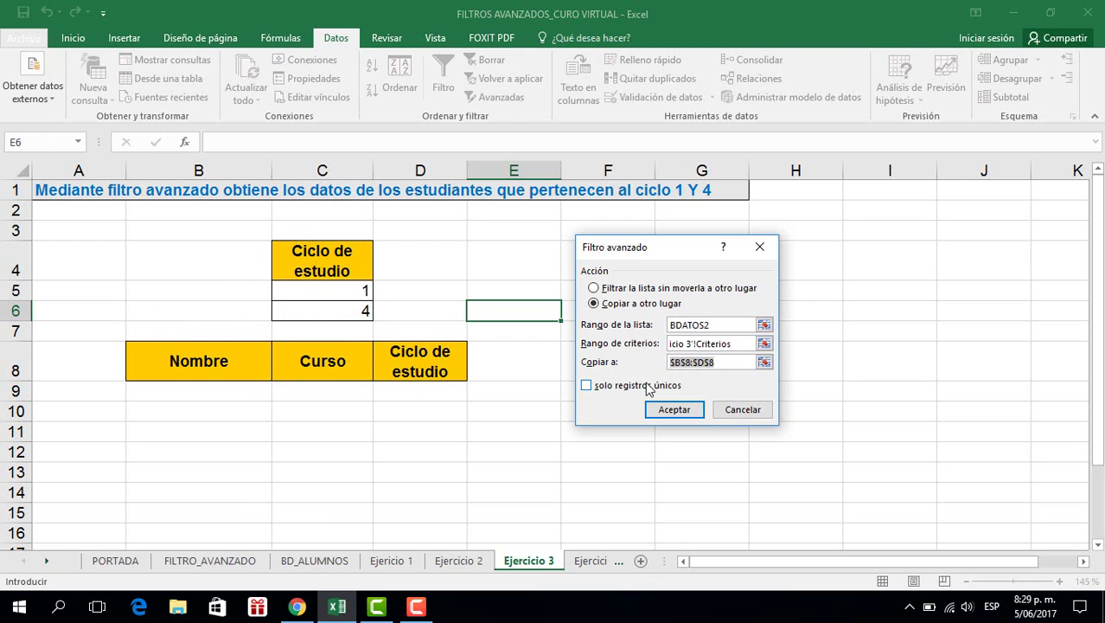
left_click_drag(217, 358, 406, 364)
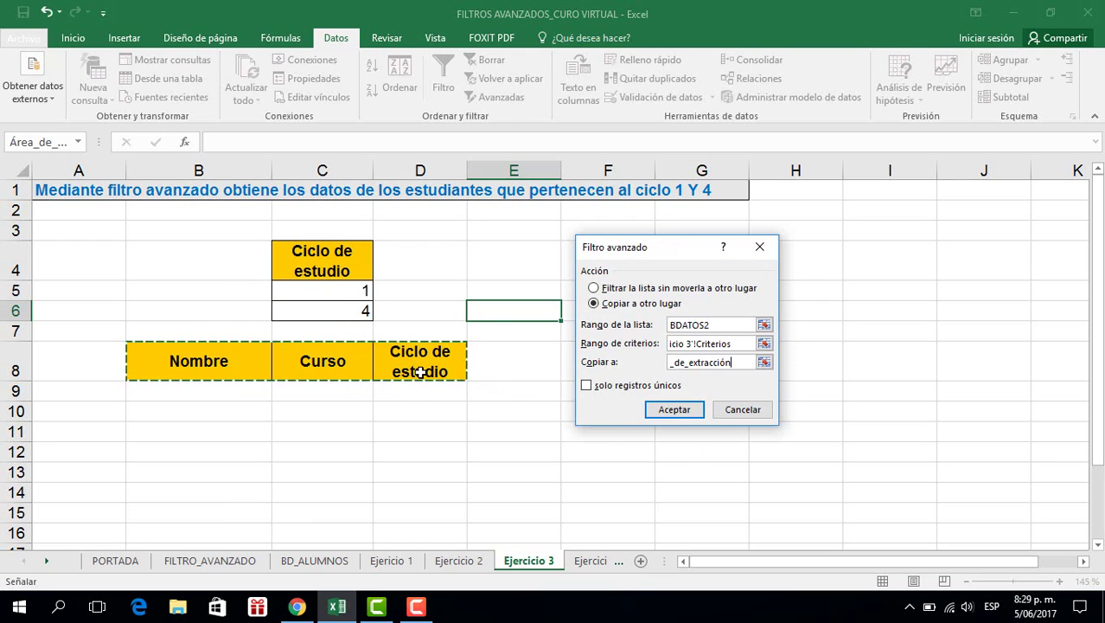
left_click(674, 409)
scroll(163, 380, "down", 1)
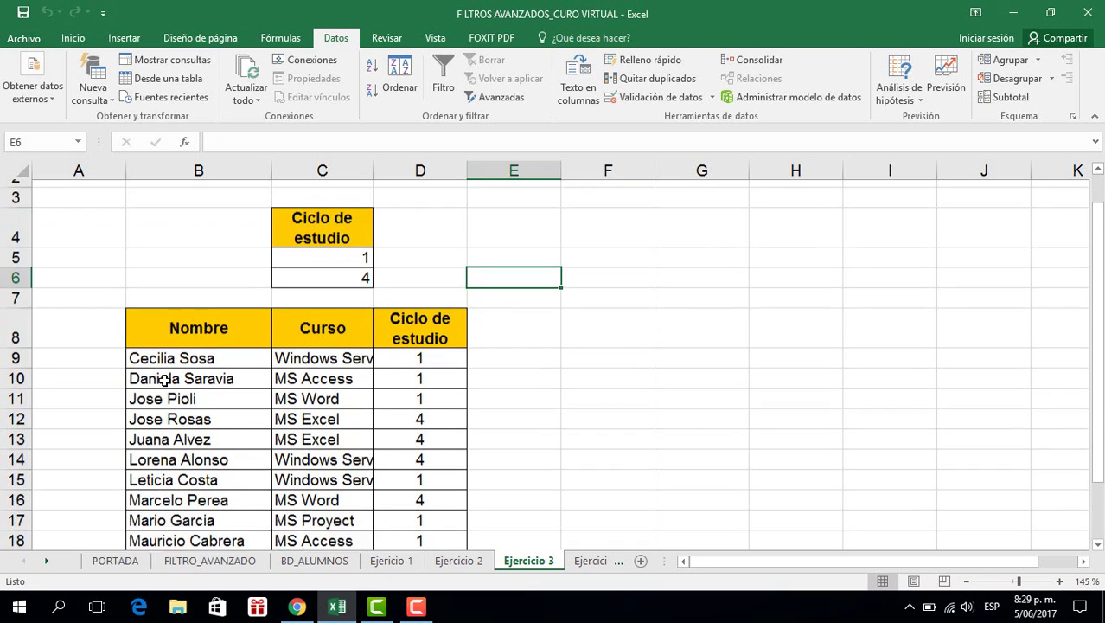
scroll(163, 381, "down", 2)
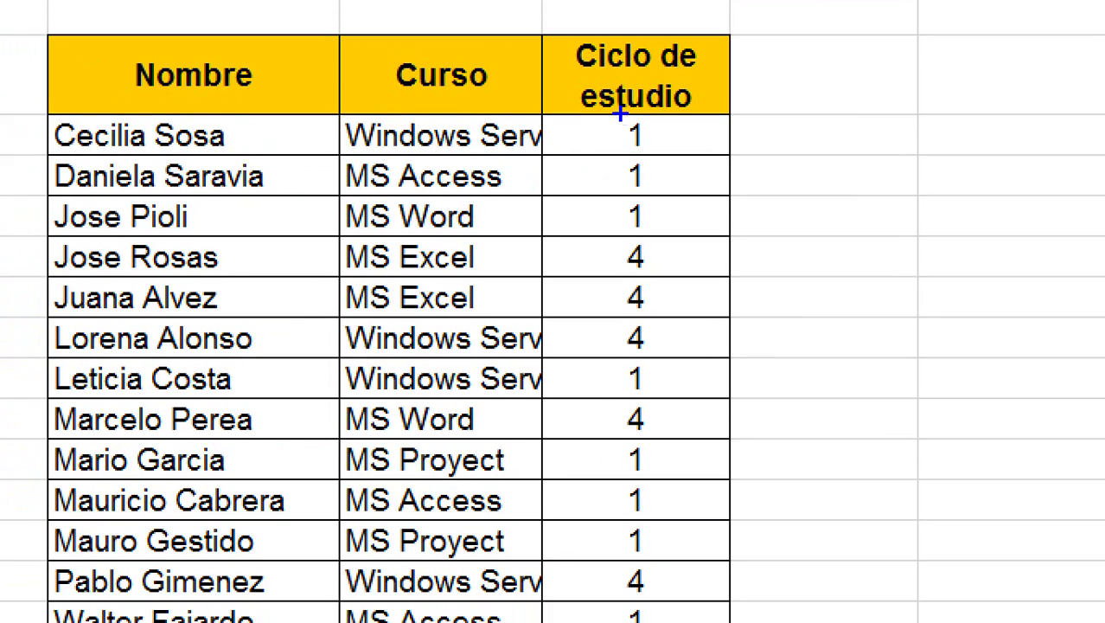
mouse_move(611, 119)
left_mouse_down()
mouse_move(677, 512)
mouse_move(677, 610)
left_mouse_up()
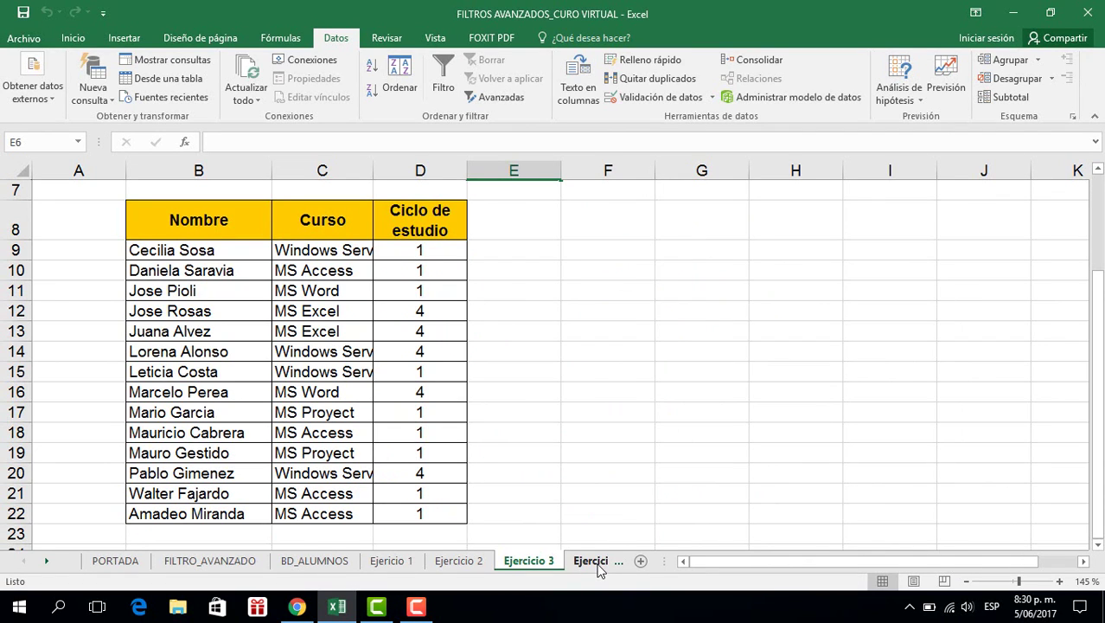
- Open the Ejercicio 4 sheet and examine the exercise instruction in rows 1 and 2 and the result headings in B8:D8
left_click(595, 561)
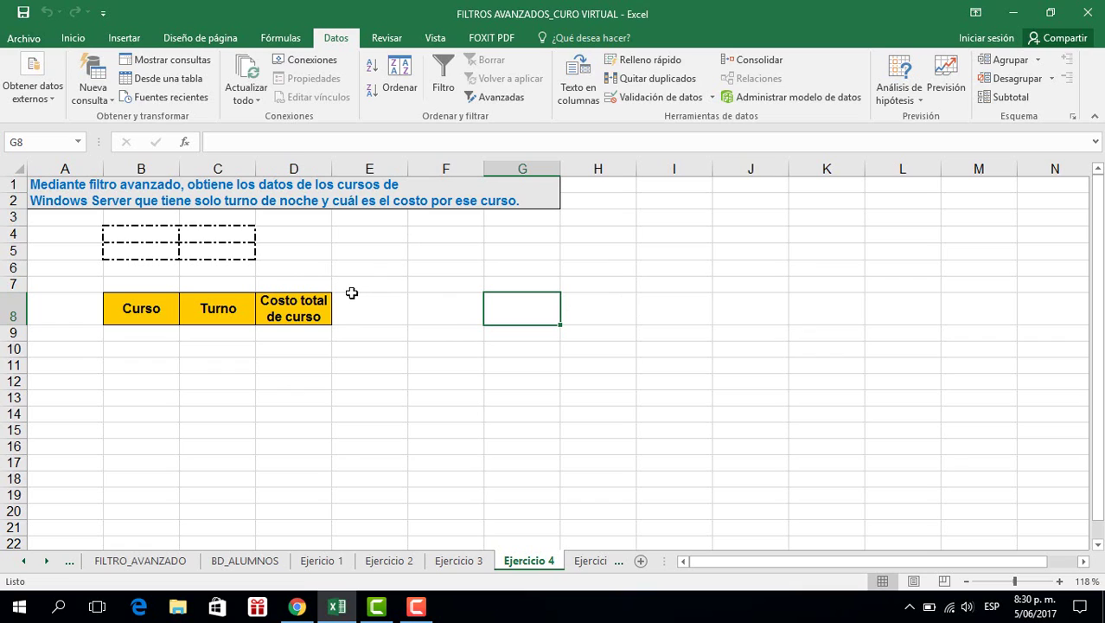
left_click(78, 198)
left_click(71, 184)
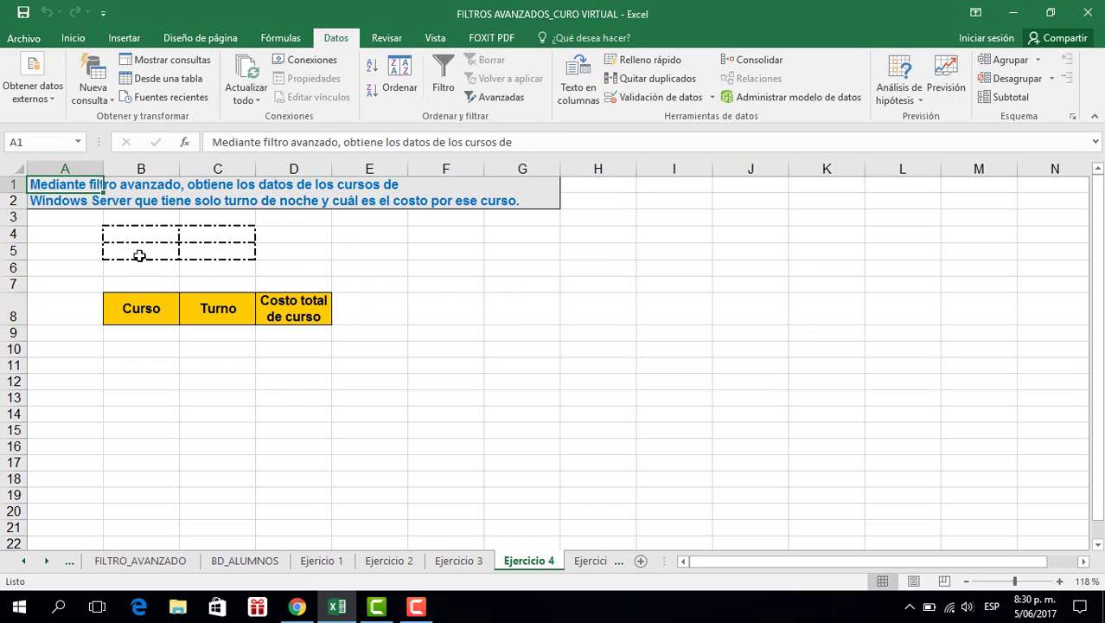
left_click(69, 282)
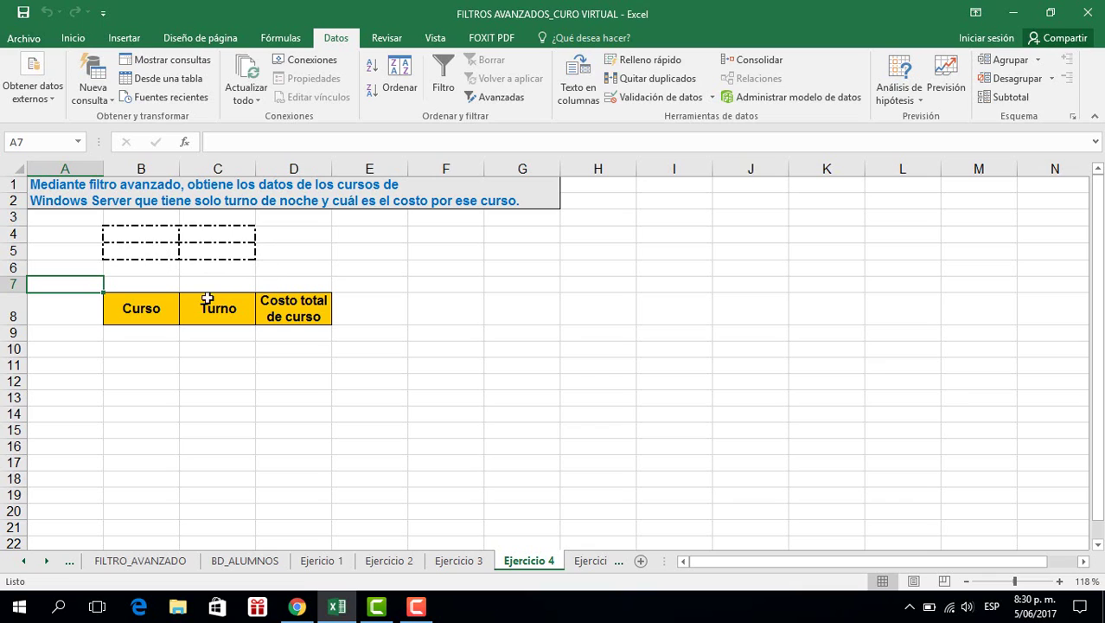
left_click_drag(126, 307, 303, 310)
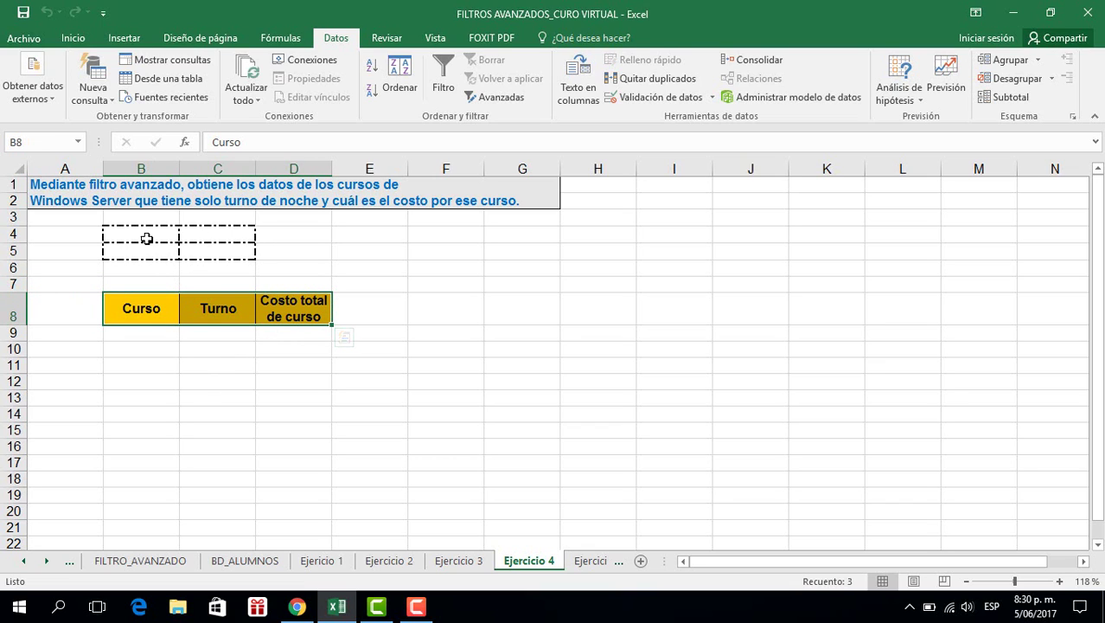
- Copy the Curso and Turno headings from the BD_ALUMNOS sheet into B4:C4 of the Ejercicio 4 sheet
left_click(176, 233)
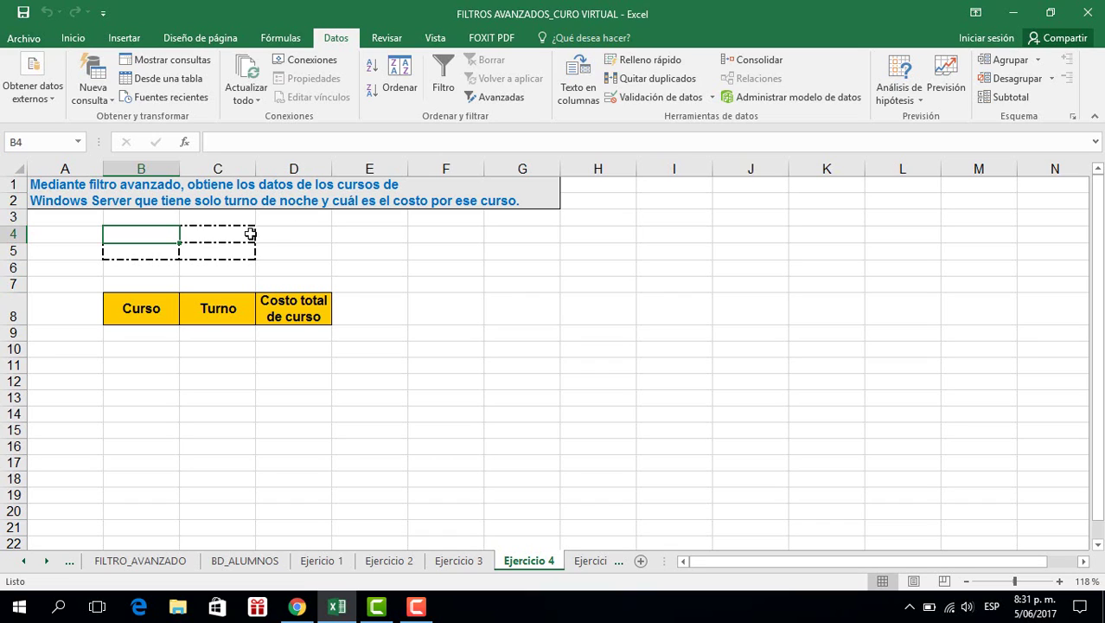
left_click(262, 562)
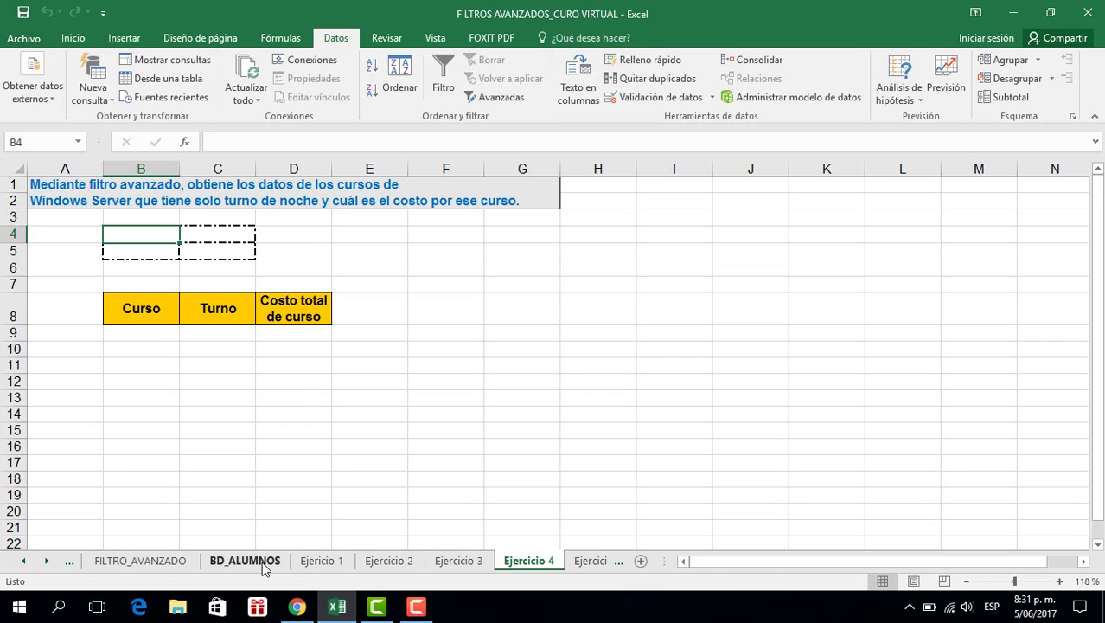
left_click(321, 193)
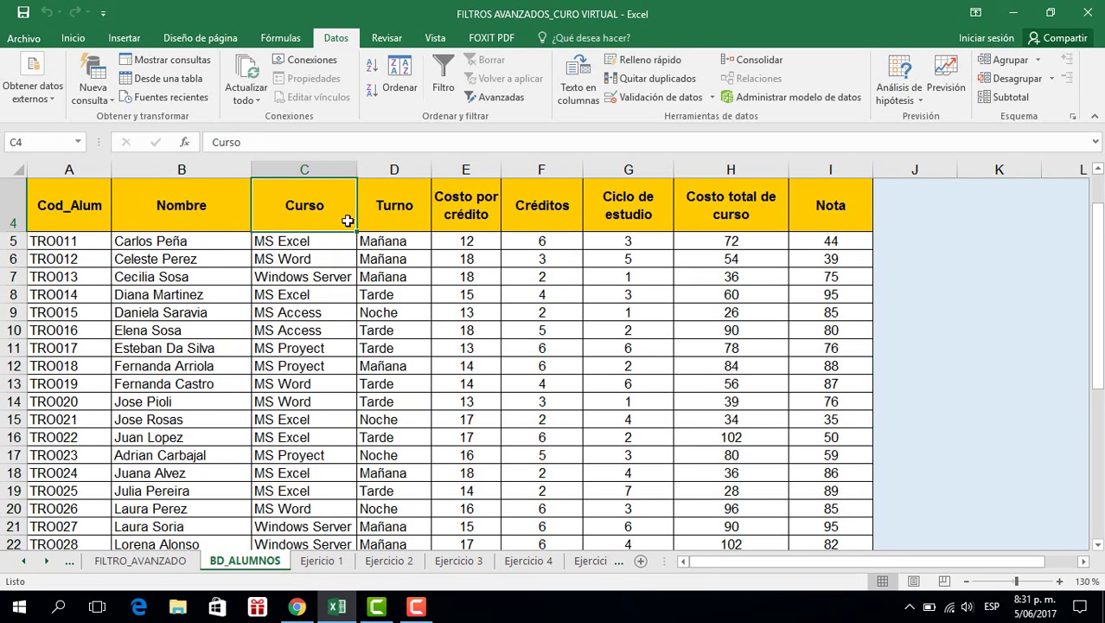
left_click(393, 201, "ctrl")
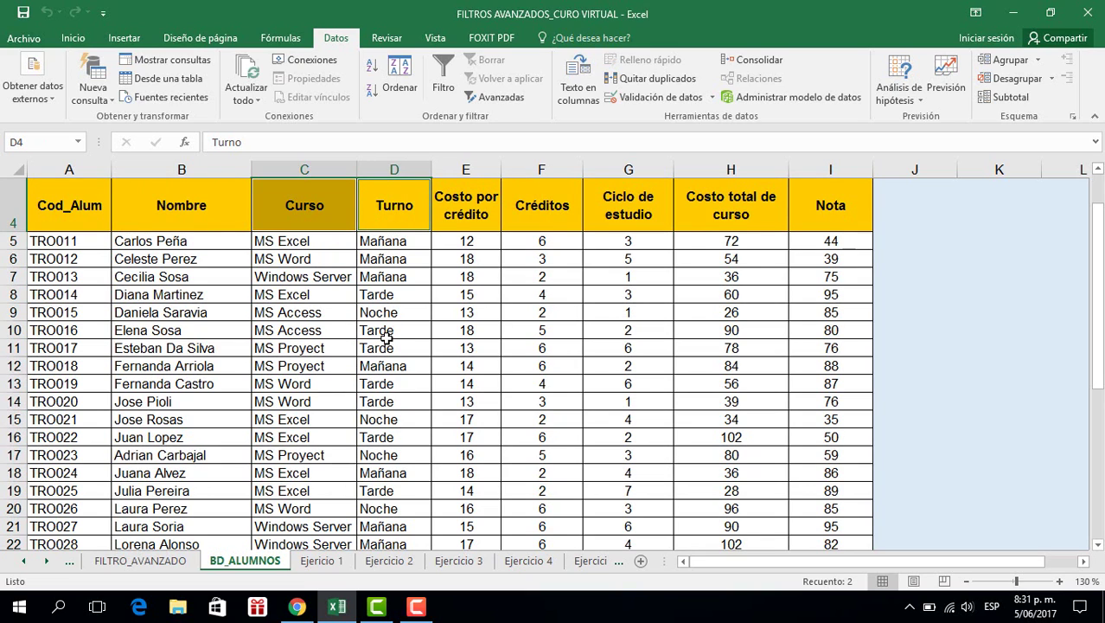
key("ctrl+c")
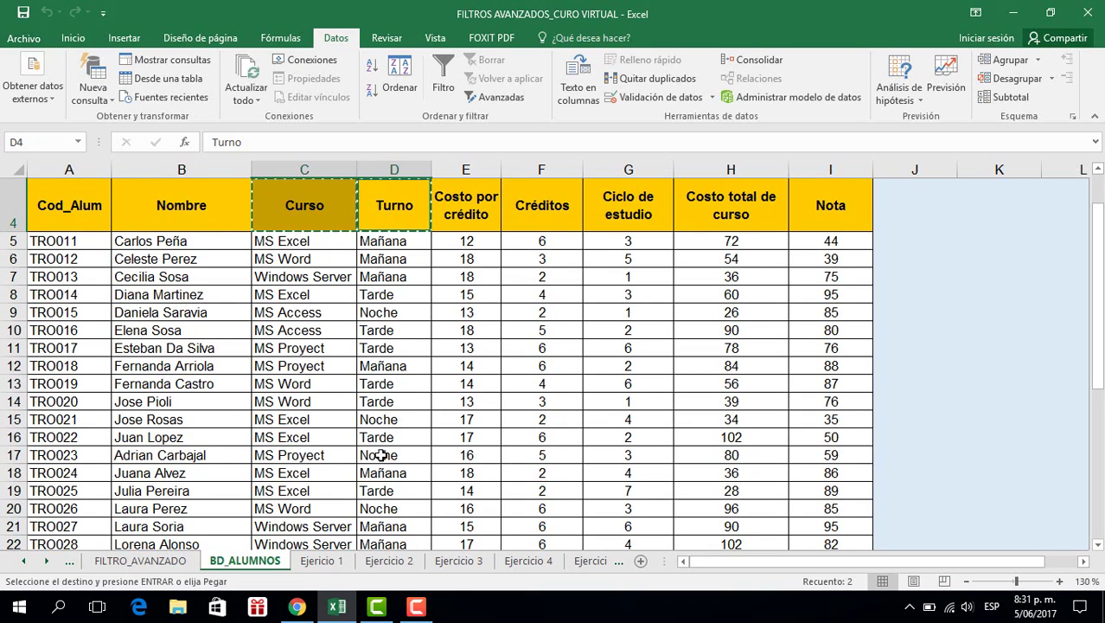
left_click(536, 562)
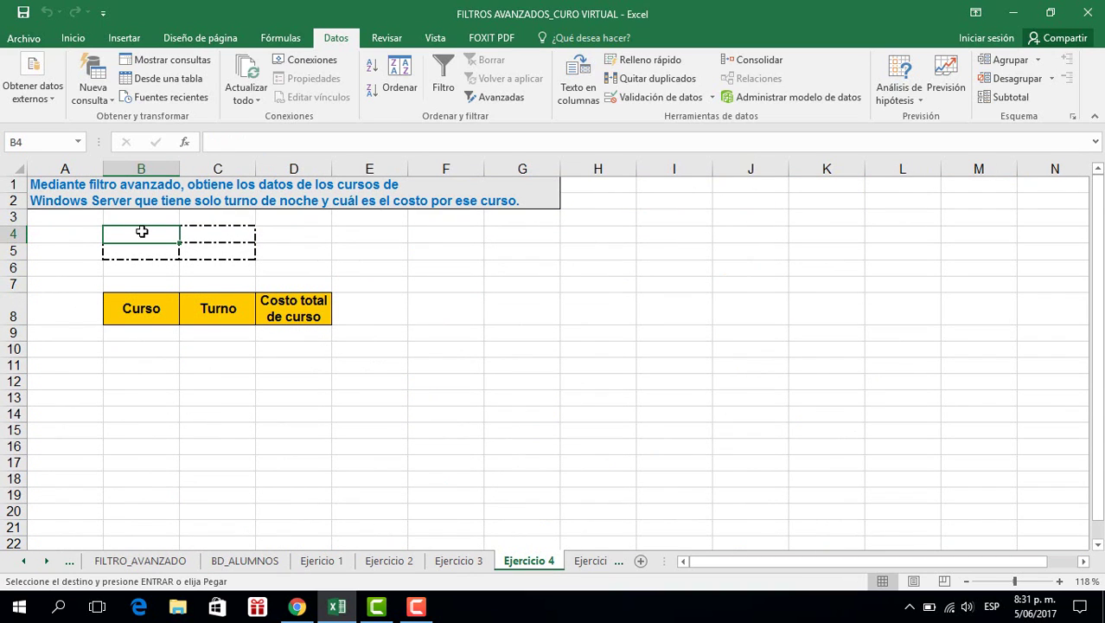
key("ctrl+v")
- Widen column B on the Ejercicio 4 sheet to roughly twice its width
left_click(143, 255)
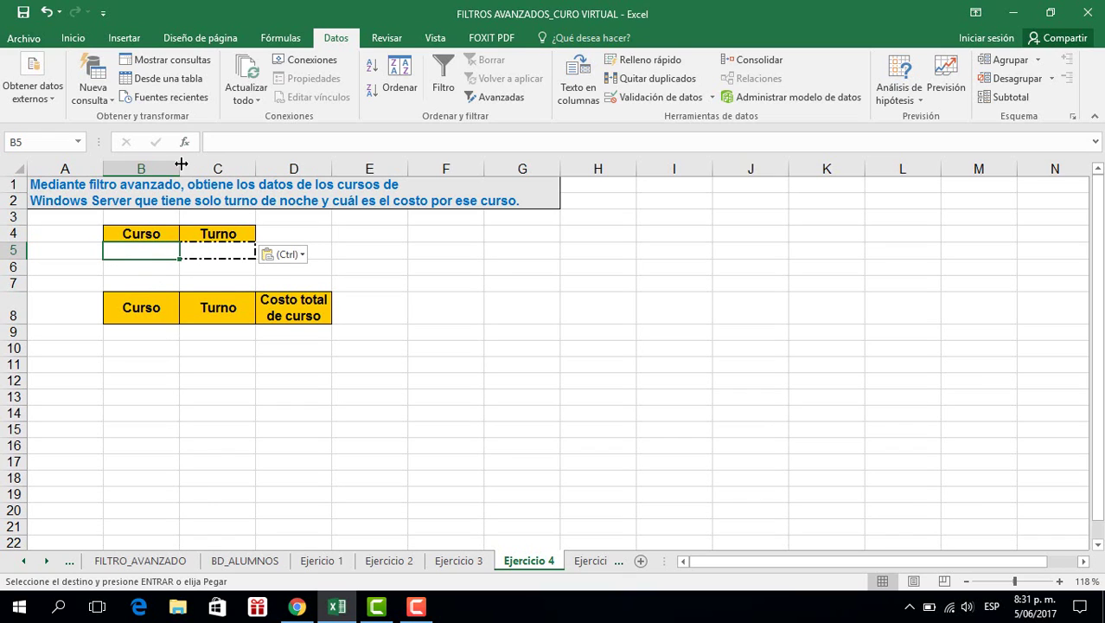
left_click_drag(182, 164, 247, 164)
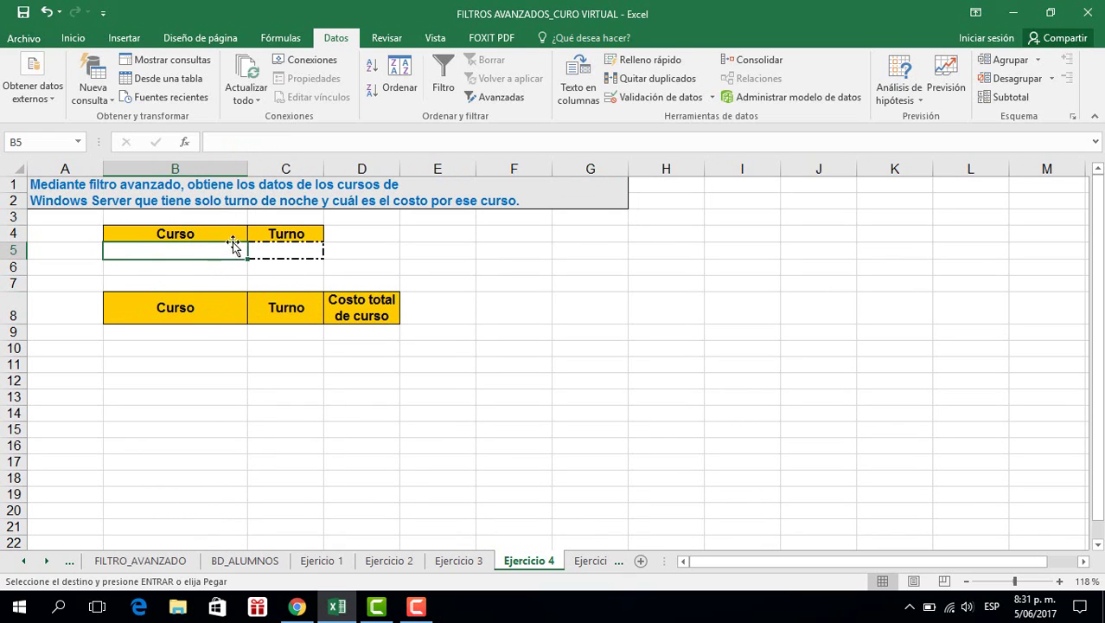
left_click(184, 232)
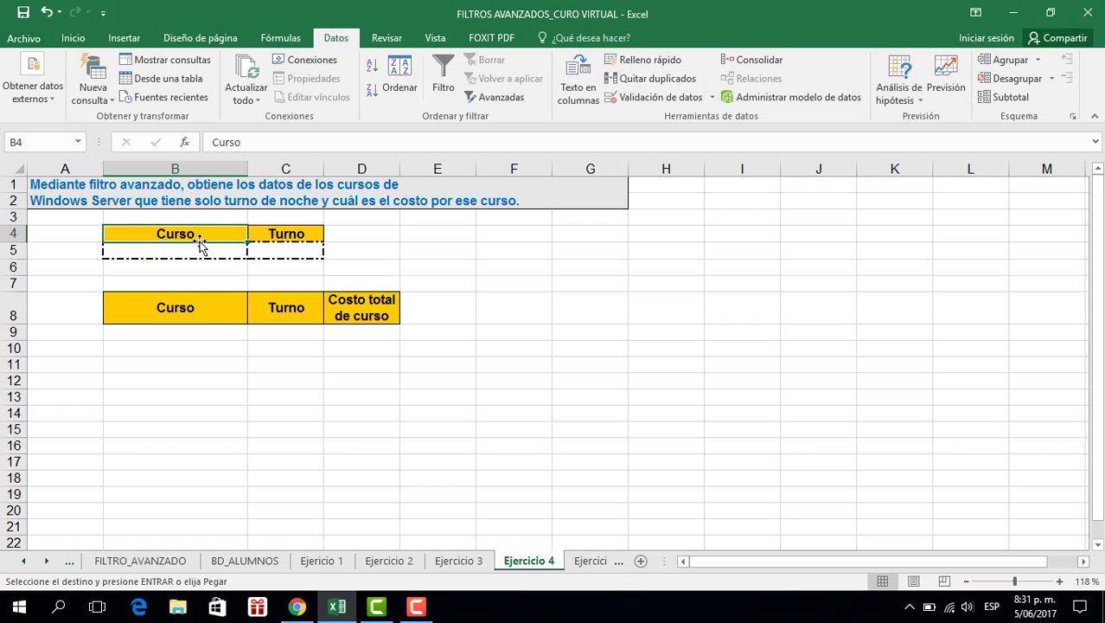
- Enter WINDOWS SERVER as the Curso criterion in B5 and NOCHE as the Turno criterion in C5
left_click(203, 247)
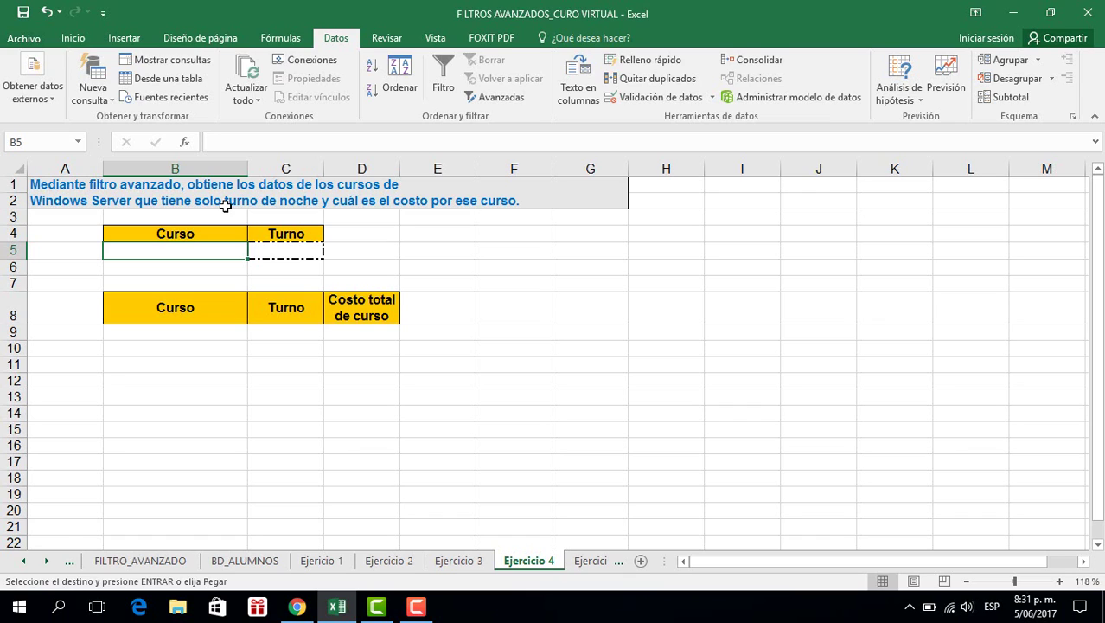
type("WIN")
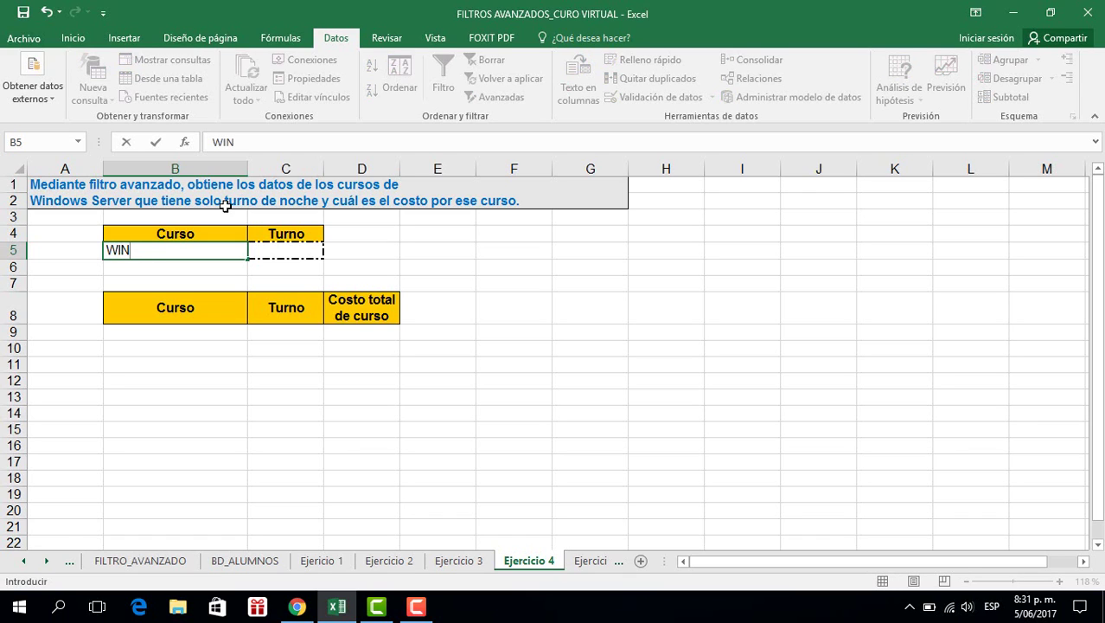
type("DOWS SERVER")
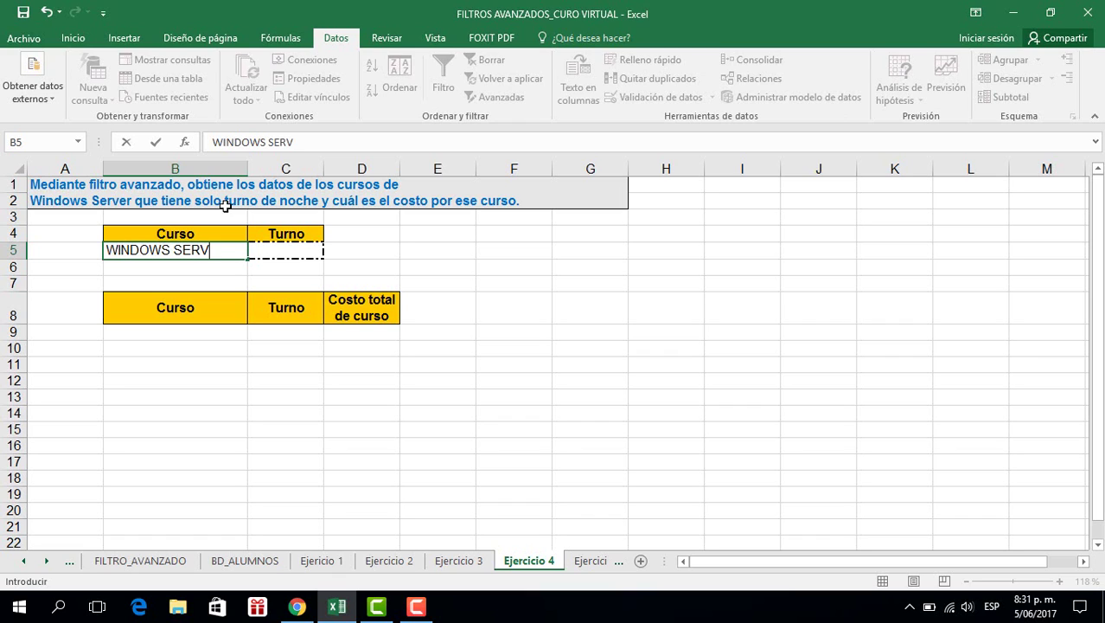
left_click(291, 251)
type("NOCHE")
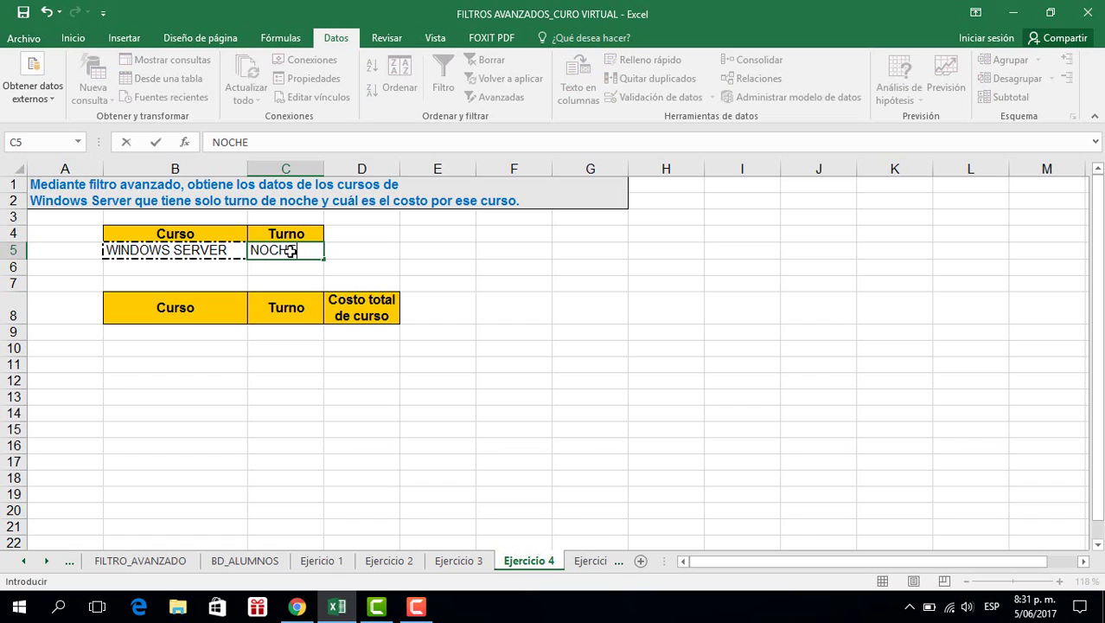
- Confirm the NOCHE criterion in C5 and review the criteria block and result headings on the Ejercicio 4 sheet
left_click(445, 266)
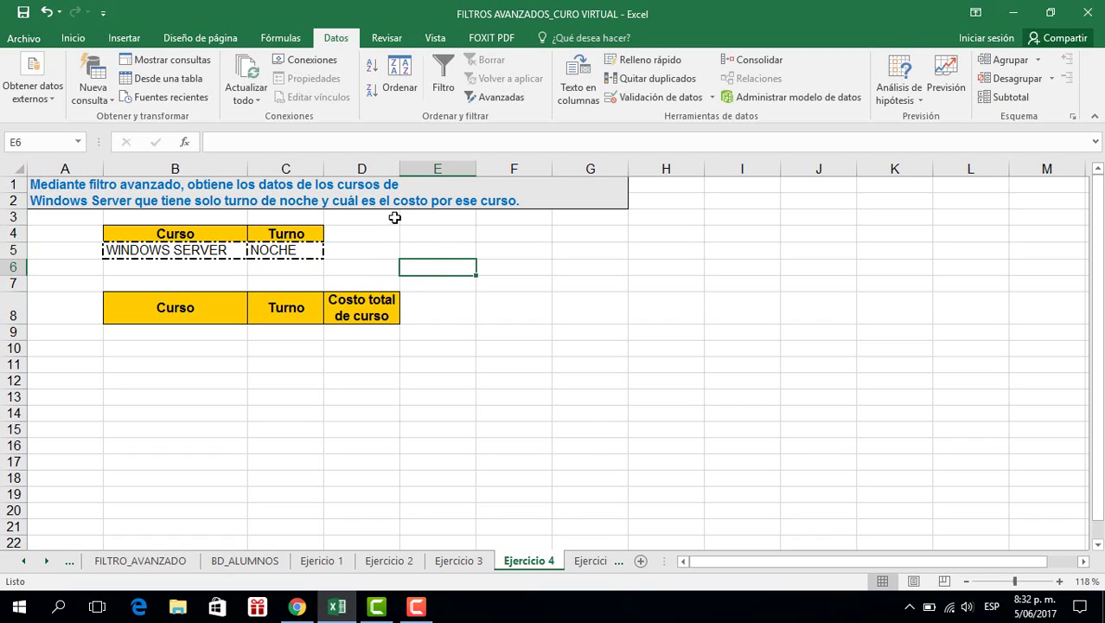
left_click(381, 334)
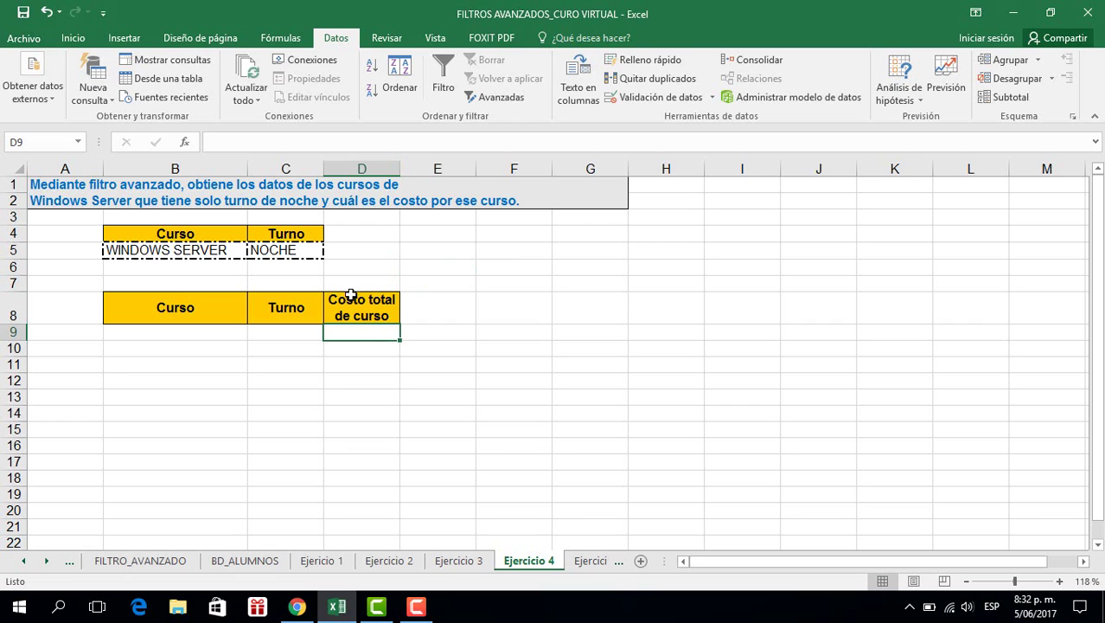
left_click(161, 243)
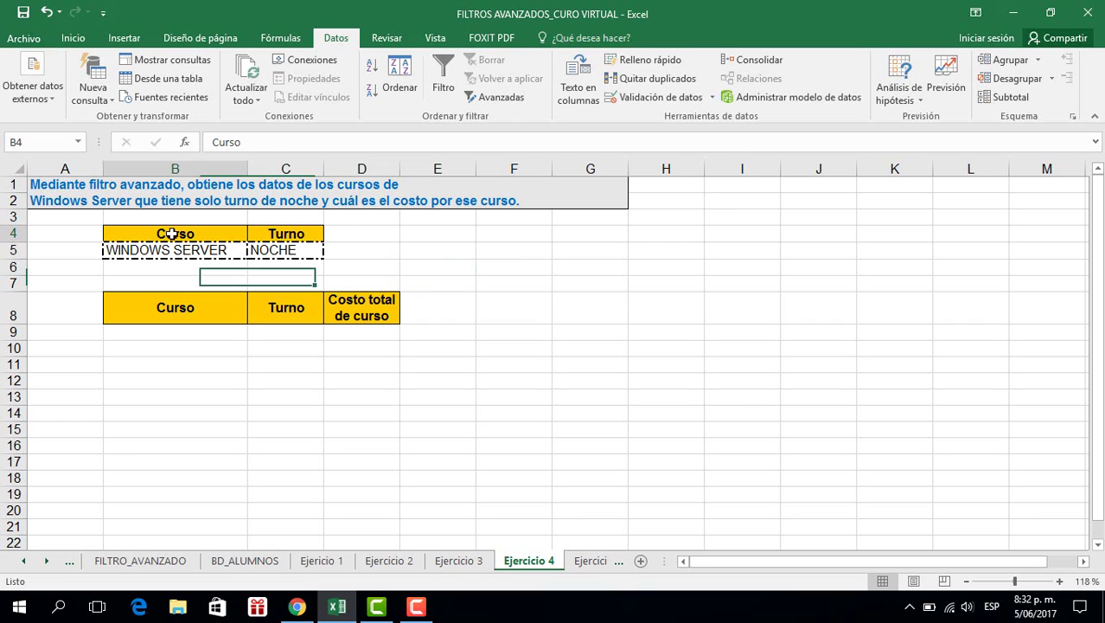
left_click(452, 284)
left_click(500, 99)
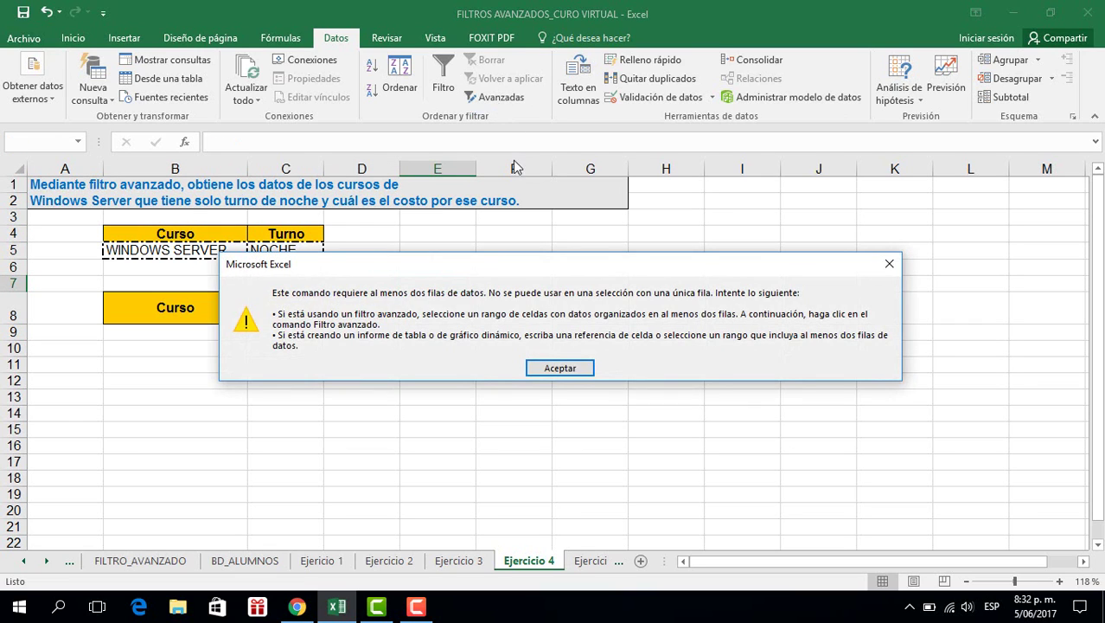
left_click(567, 375)
left_click(536, 371)
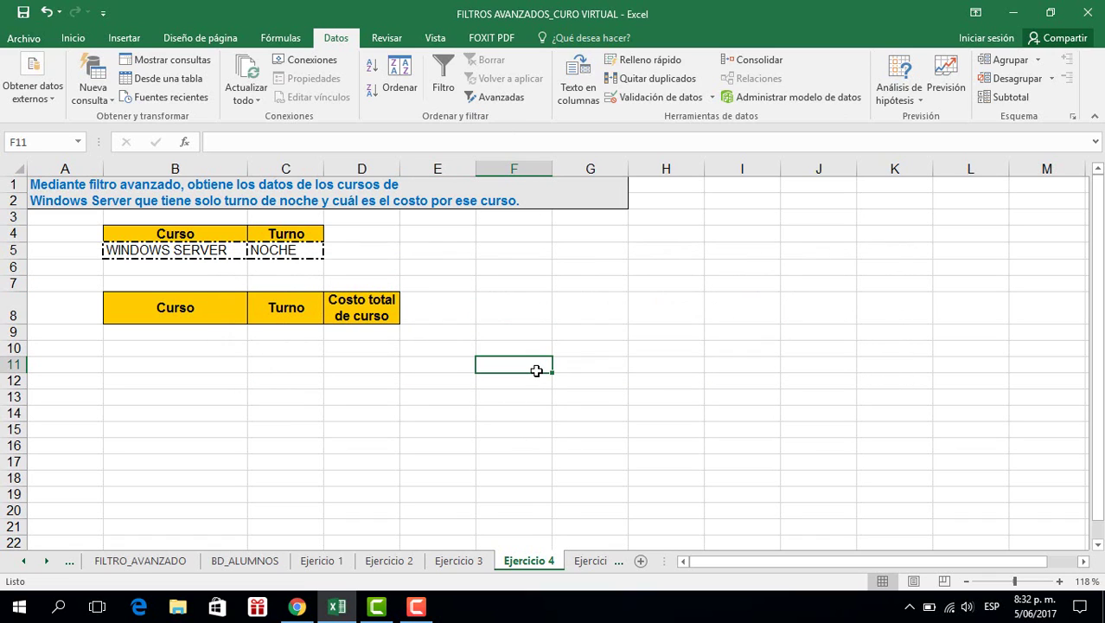
left_click(259, 562)
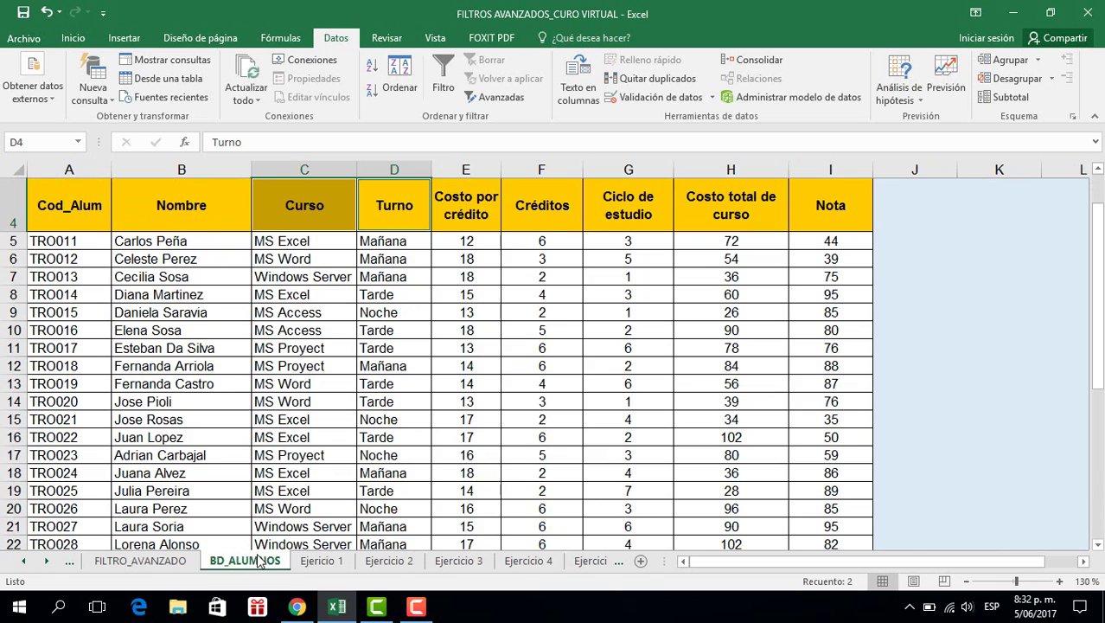
left_click(367, 240)
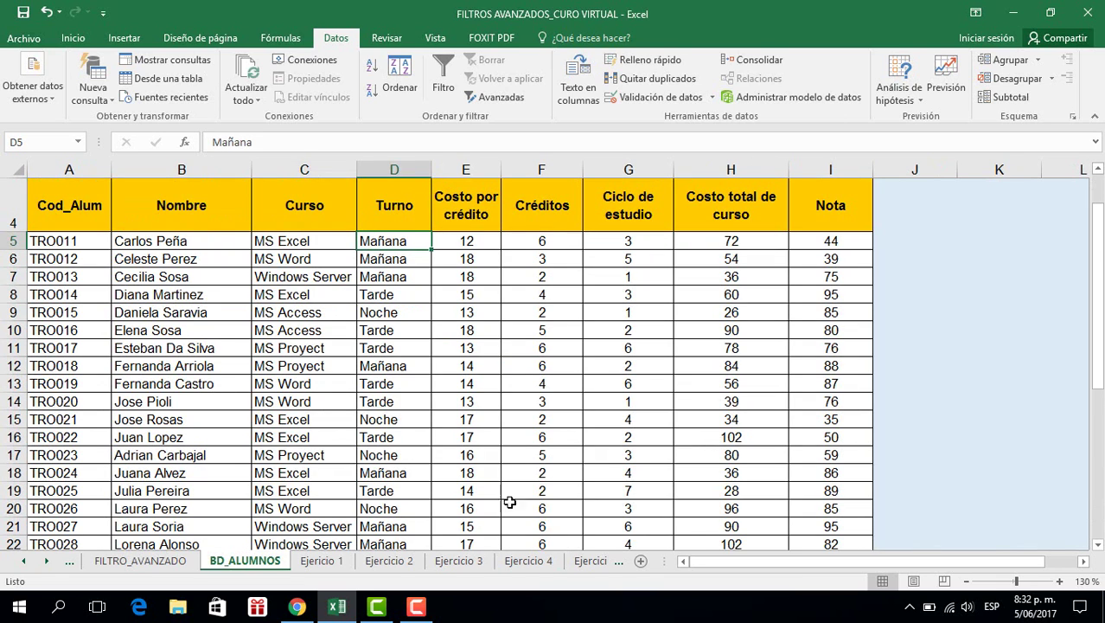
left_click(548, 563)
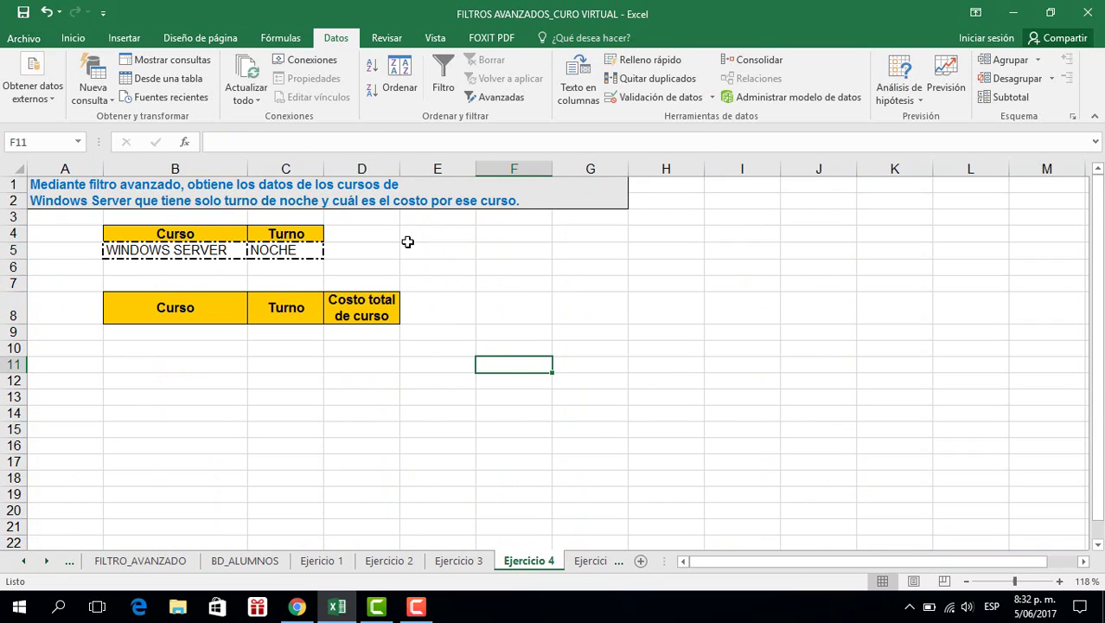
- Start an advanced filter on the Ejercicio 4 sheet with BDATOS2 as the list range and results copied to another location
left_click(407, 241)
left_click(494, 97)
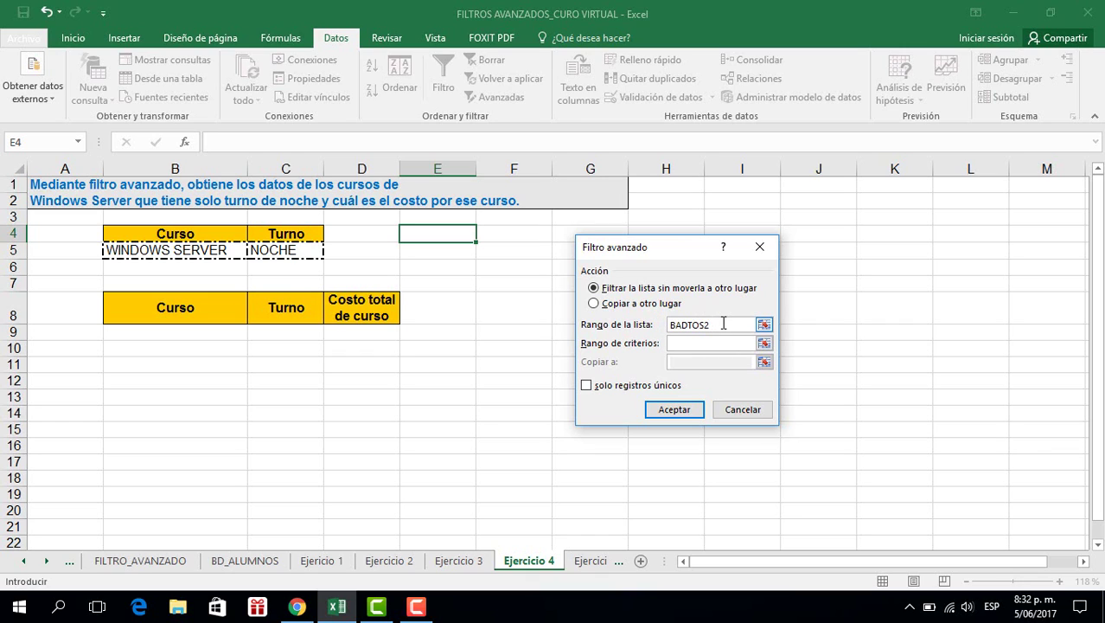
left_click_drag(725, 323, 655, 324)
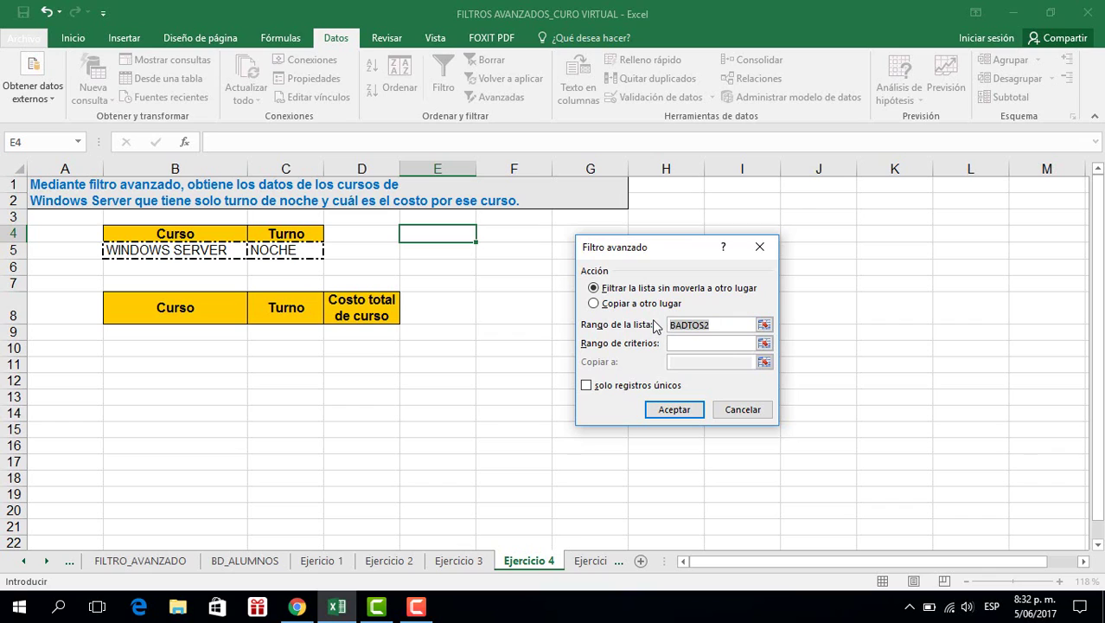
type("BDA")
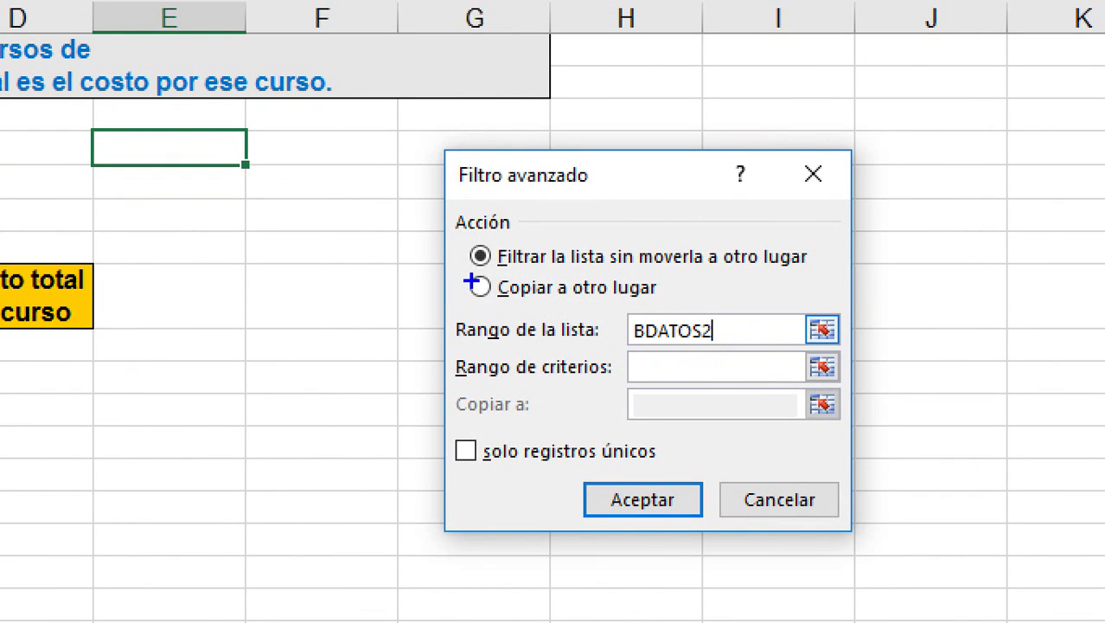
left_click_drag(472, 282, 504, 267)
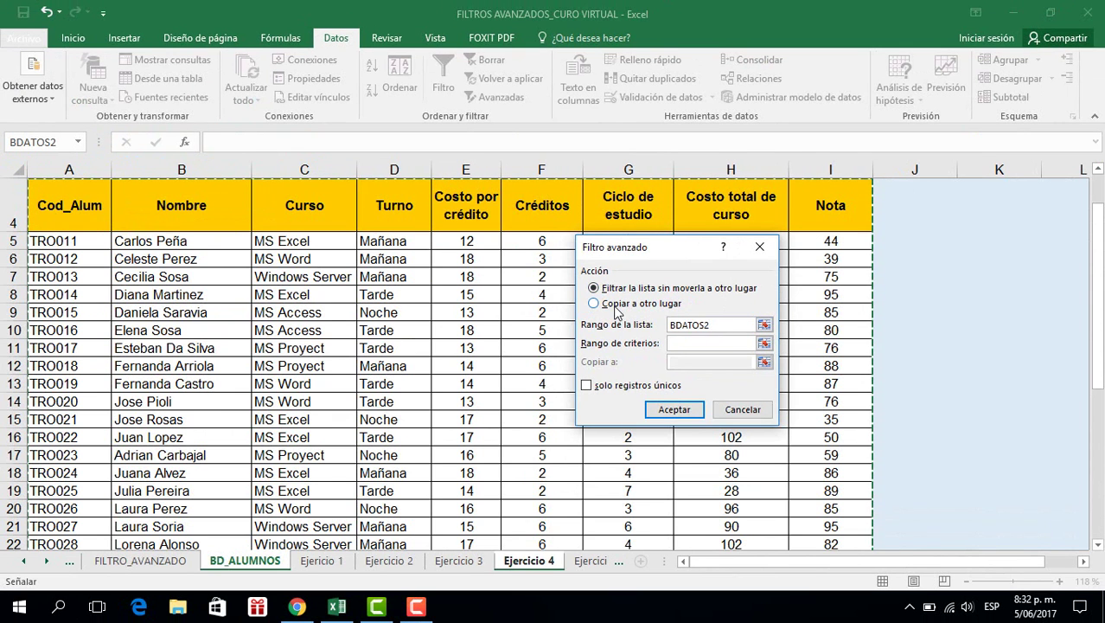
left_click(594, 304)
- Set B4:C5 as the criteria range and B8:D8 as the copy destination, and run the advanced filter
left_click(689, 342)
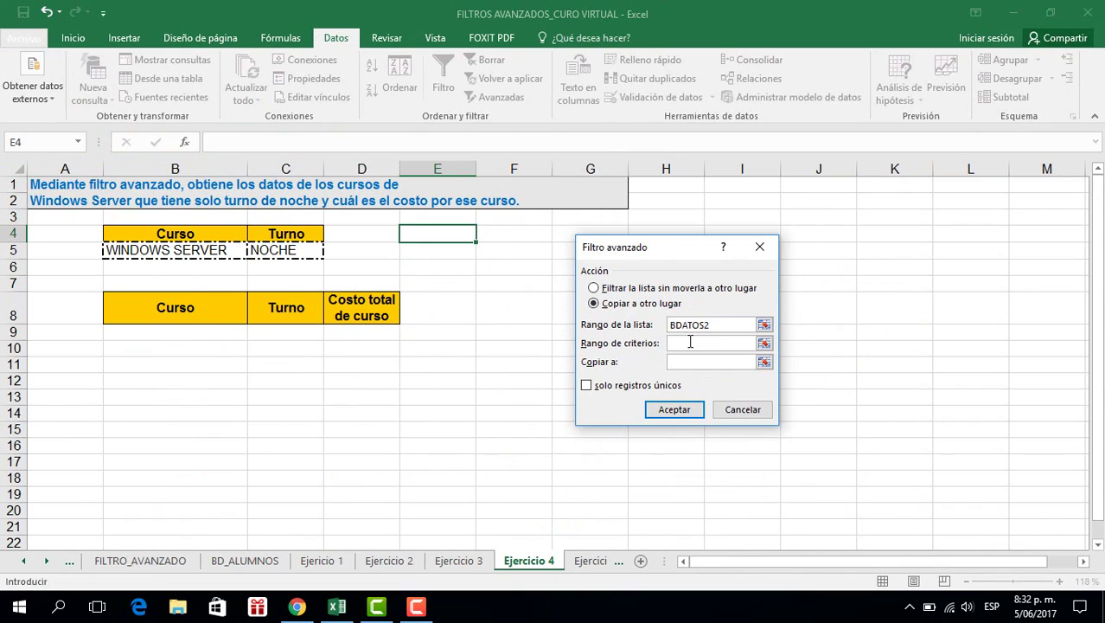
left_click_drag(167, 238, 287, 257)
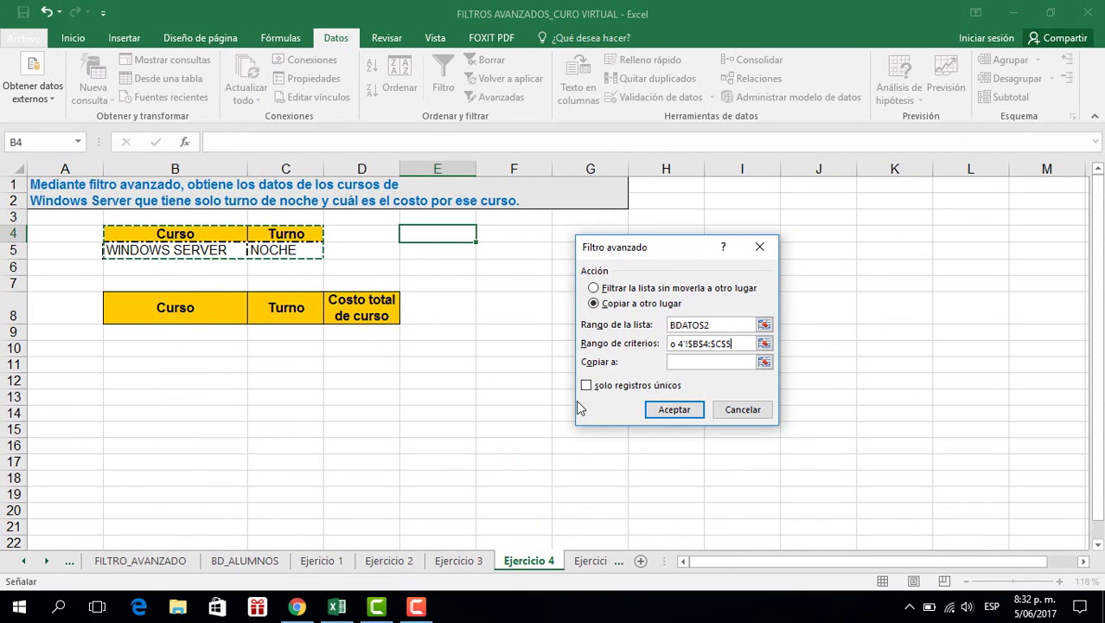
left_click(675, 361)
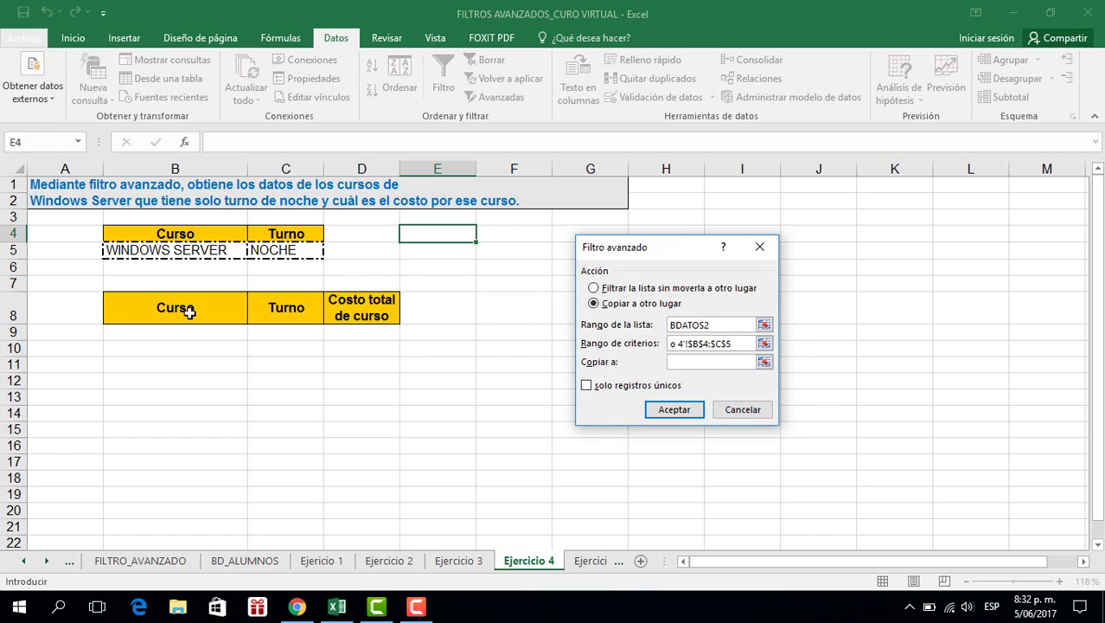
left_click_drag(184, 309, 403, 324)
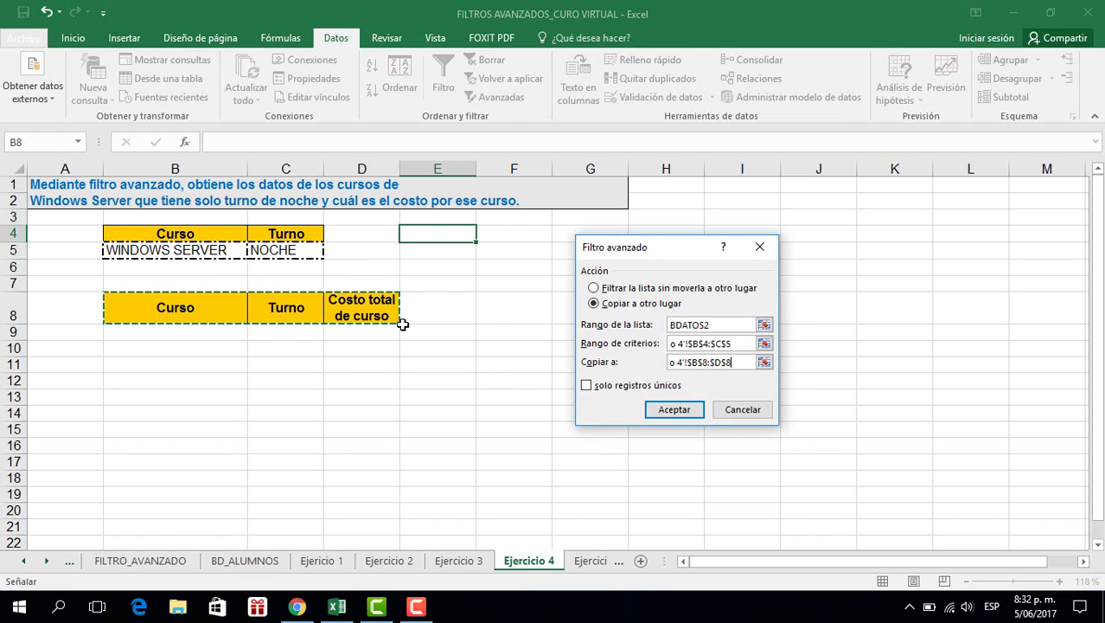
left_click(661, 412)
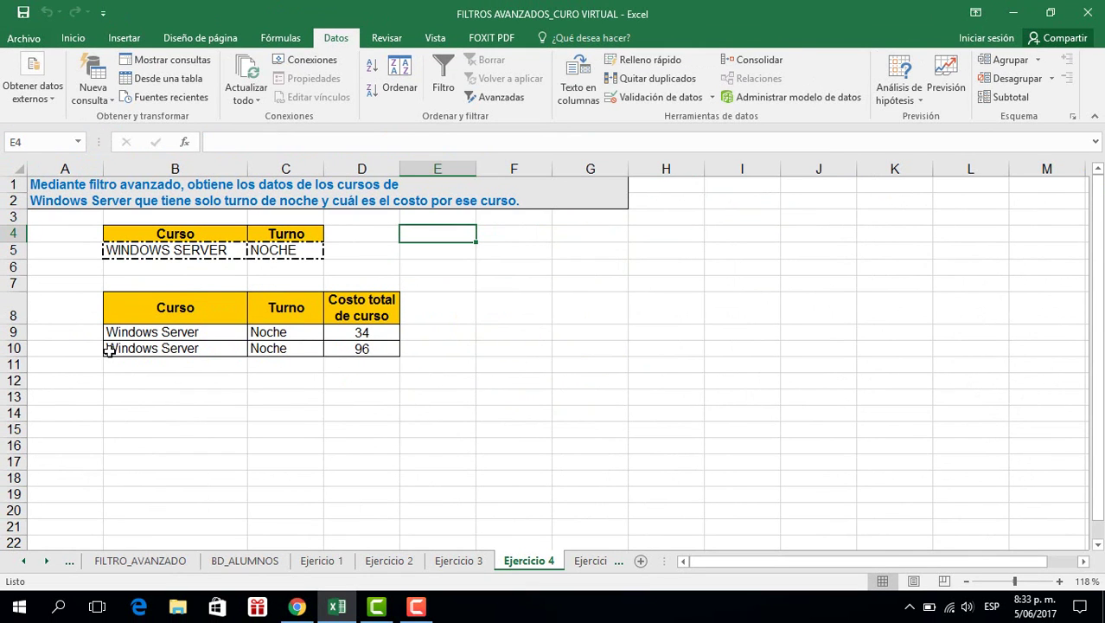
- Compare the stacked criteria 1 and 4 on the Ejercicio 3 sheet with its filtered rows, and return to Ejercicio 4
left_click(458, 561)
scroll(442, 441, "up", 2)
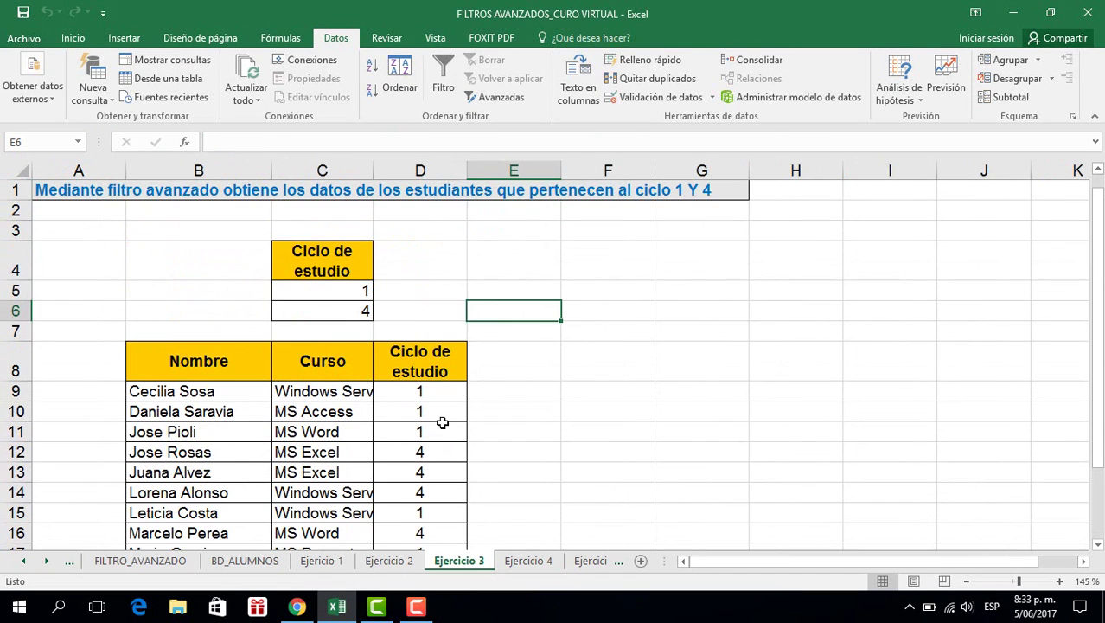
left_click_drag(361, 292, 347, 309)
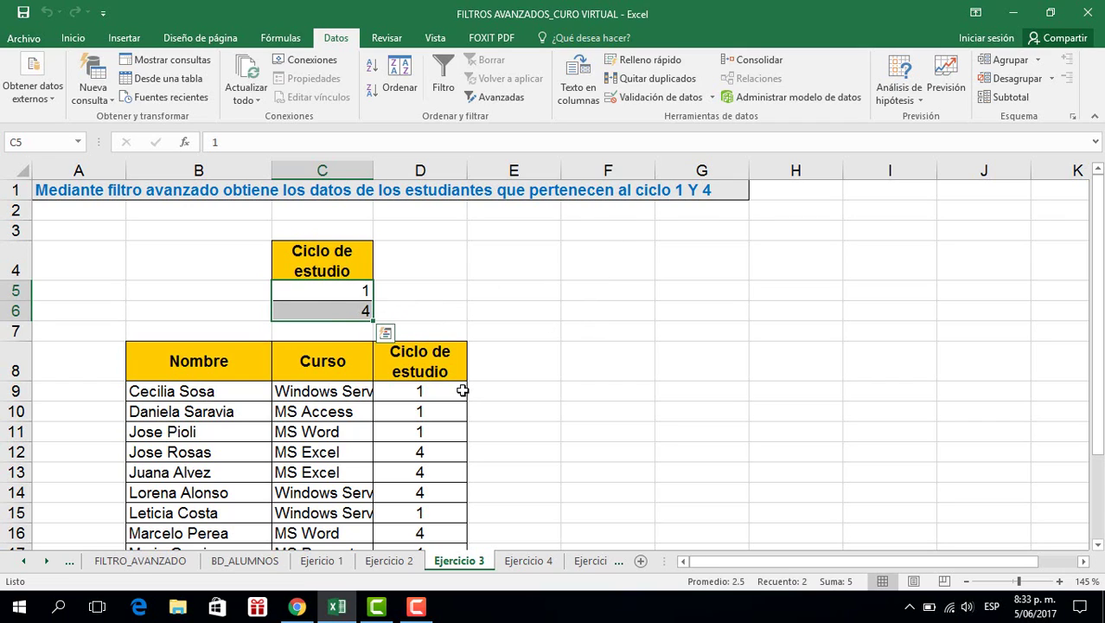
scroll(461, 389, "down", 1)
scroll(499, 293, "up", 1)
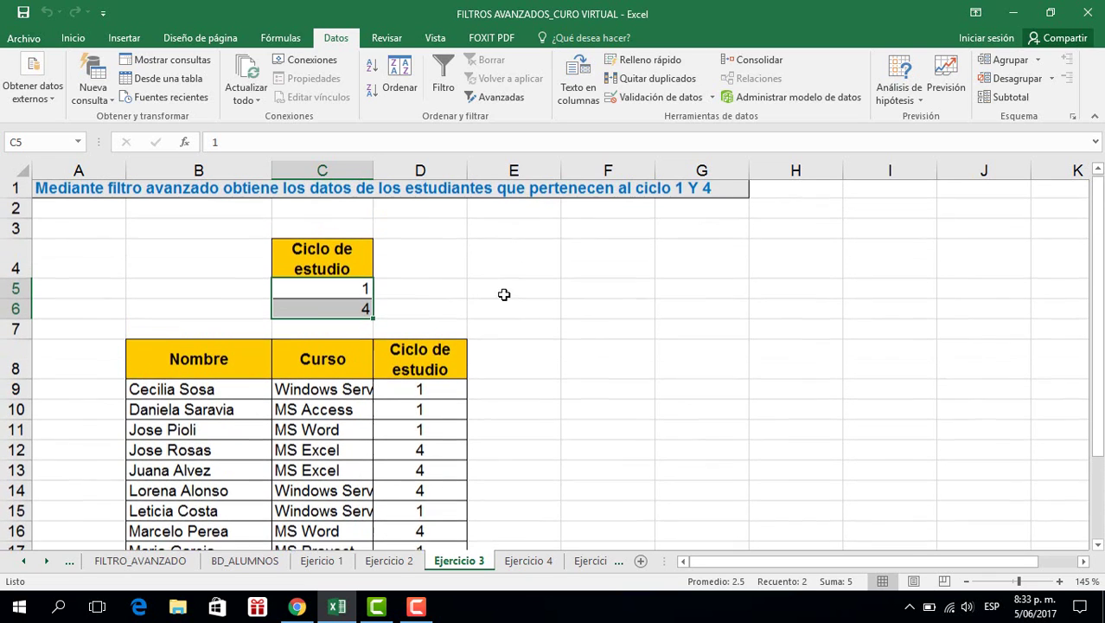
left_click(695, 186)
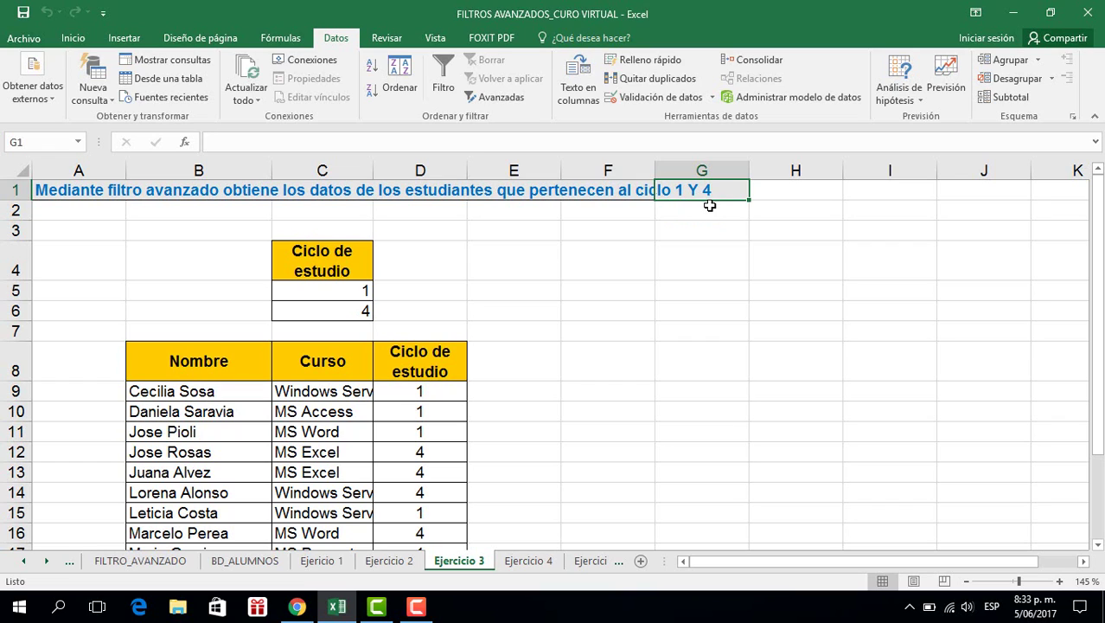
left_click(344, 294)
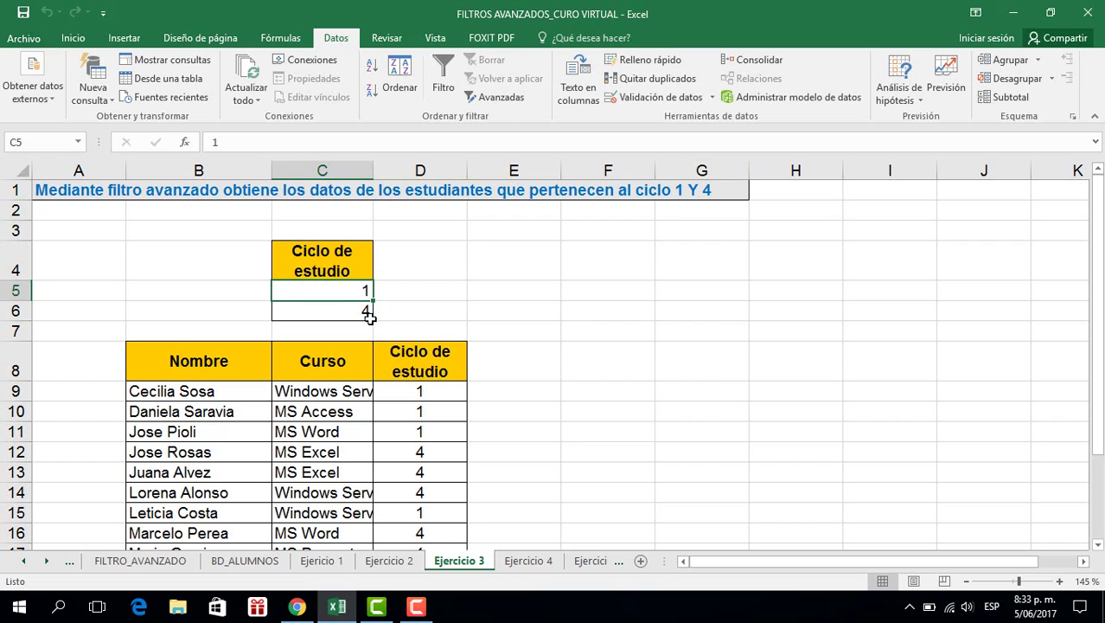
scroll(440, 412, "down", 3)
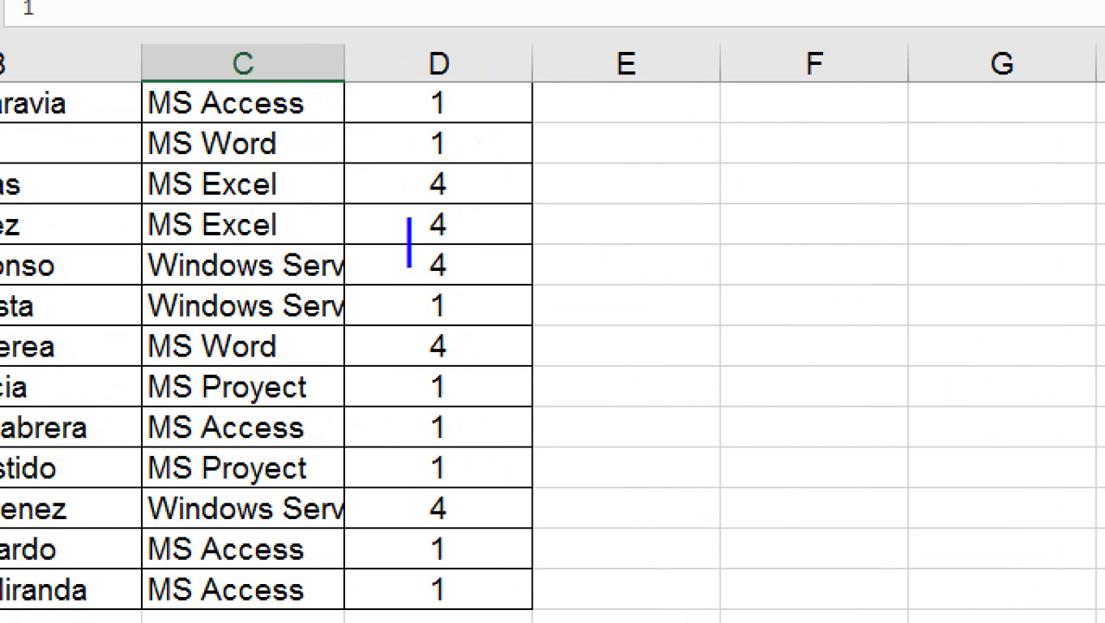
type("1")
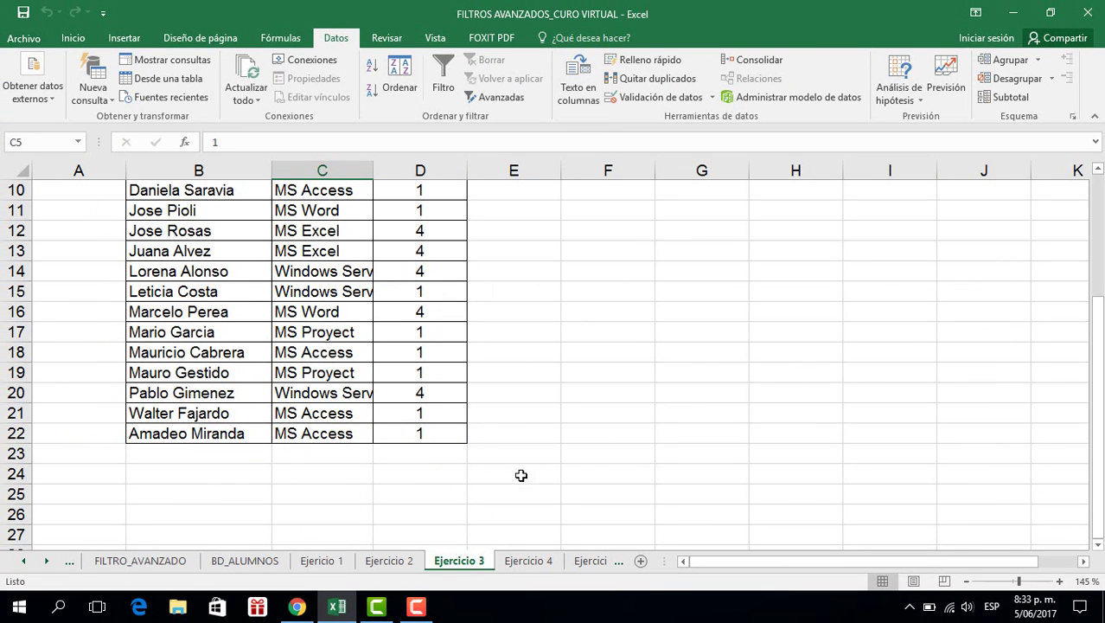
left_click(529, 560)
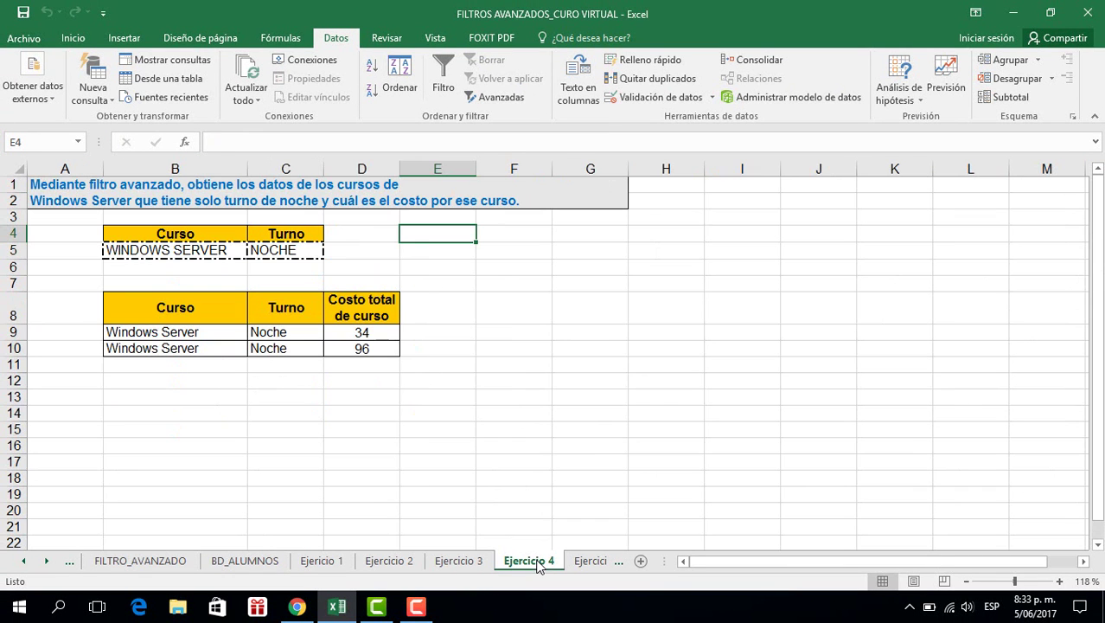
- Open the Ejercicio 5 sheet and enter C, J and L as the Nombre criteria in B5:B7
left_click(585, 562)
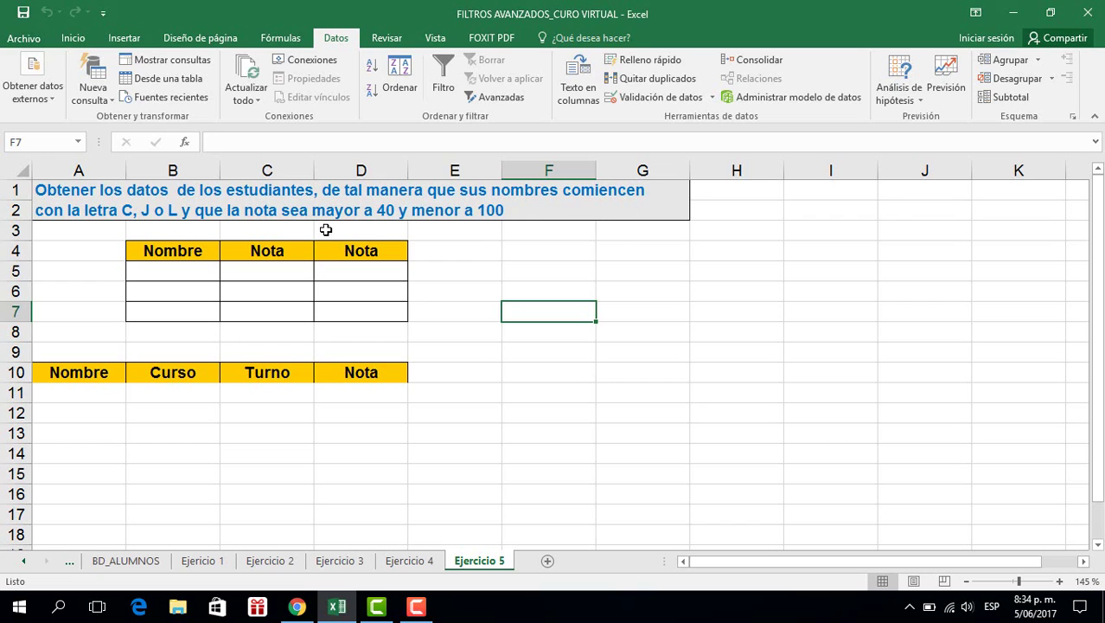
left_click(172, 266)
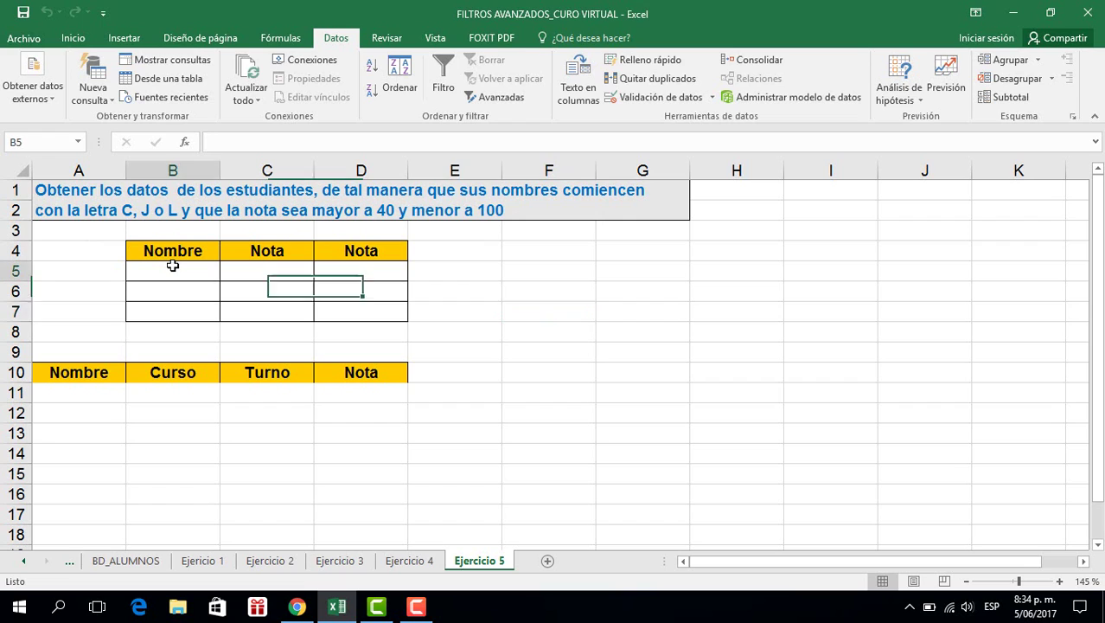
type("C")
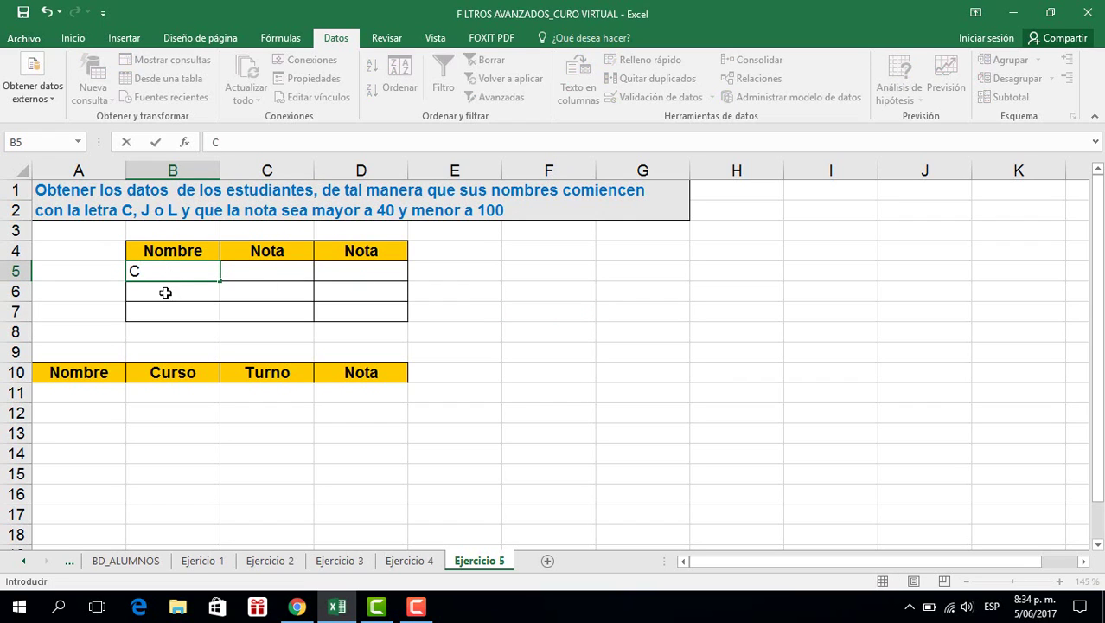
key("Return")
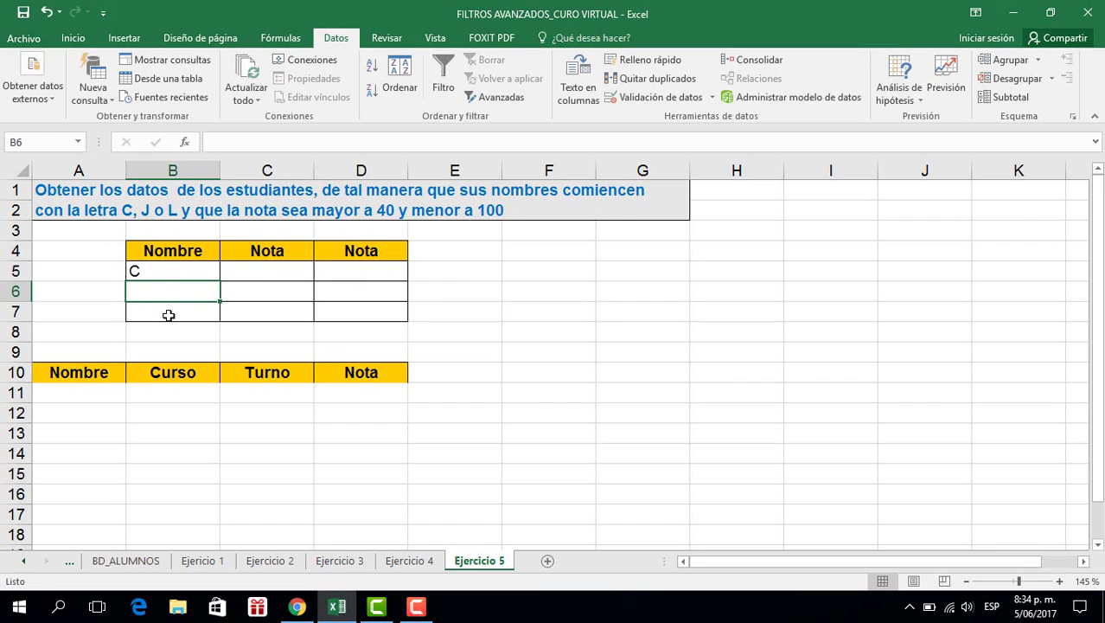
type("J")
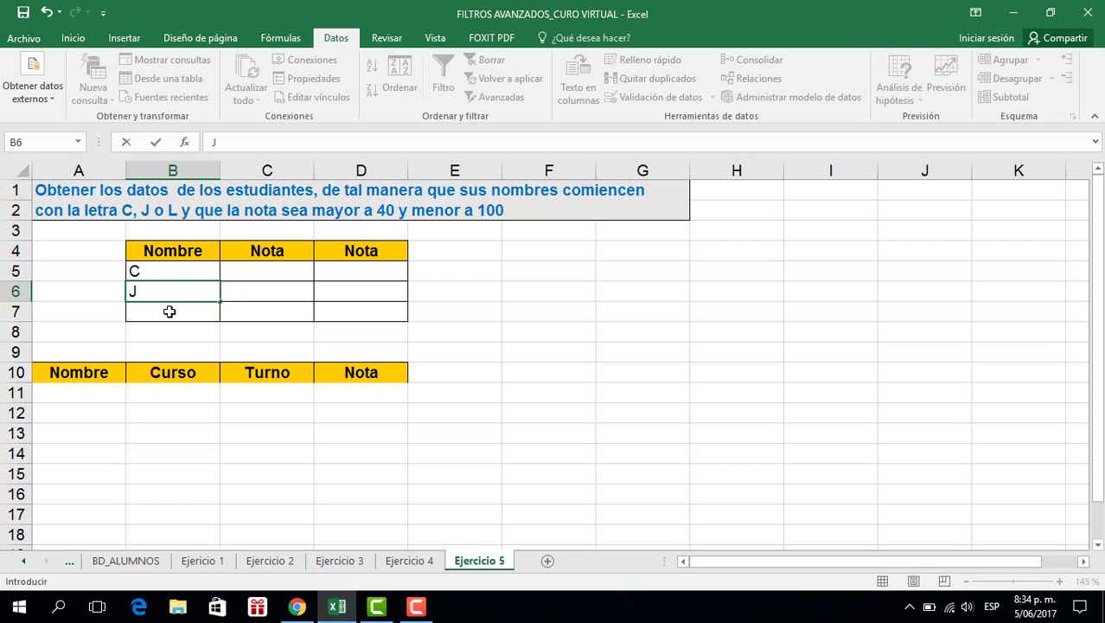
key("Return")
type("L")
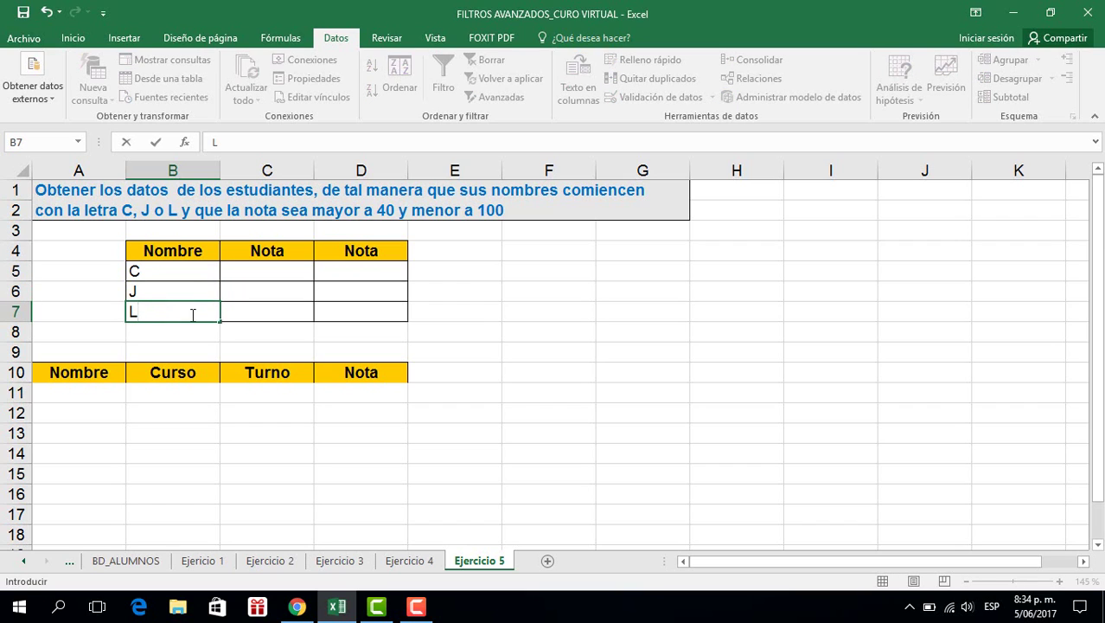
key("Return")
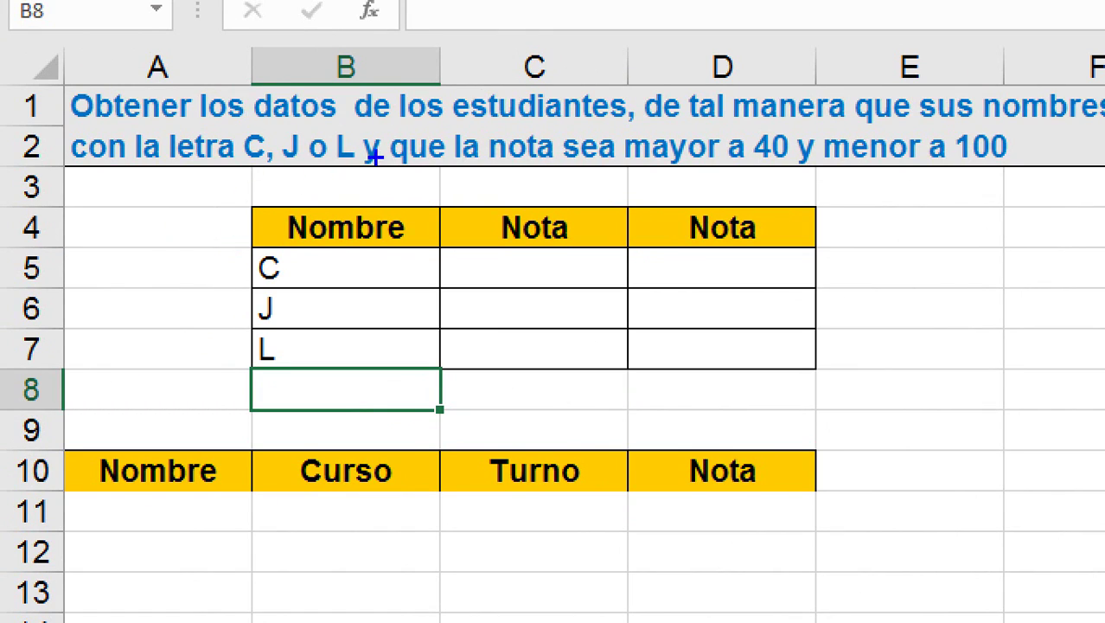
- Enter >40 in C5 and <100 in D5 as the two Nota criteria for names starting with C
left_click_drag(229, 241, 302, 378)
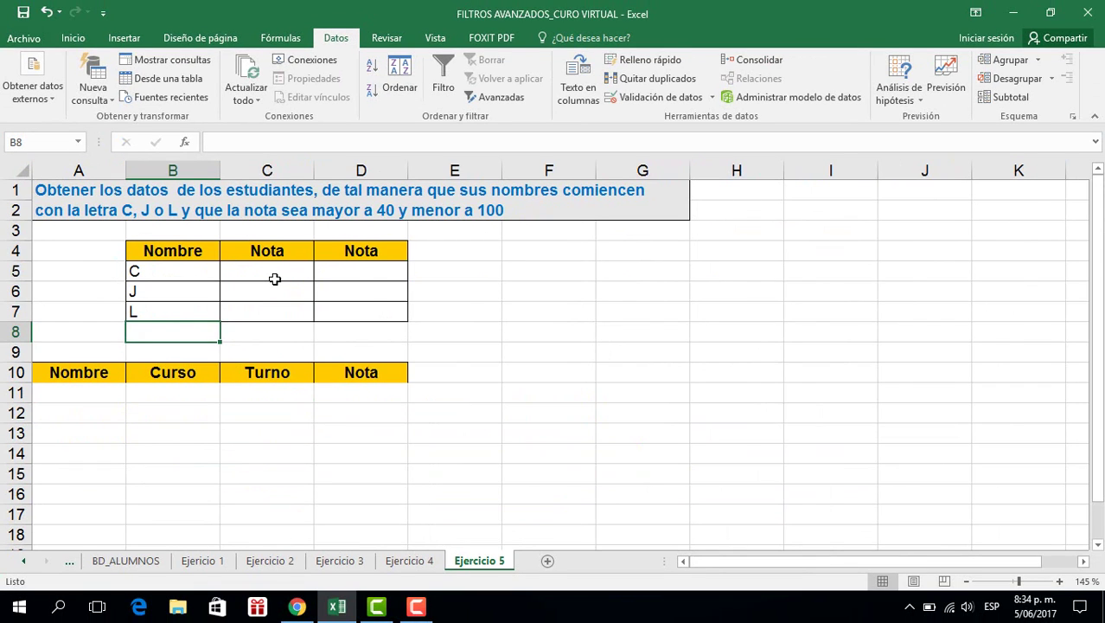
left_click(274, 279)
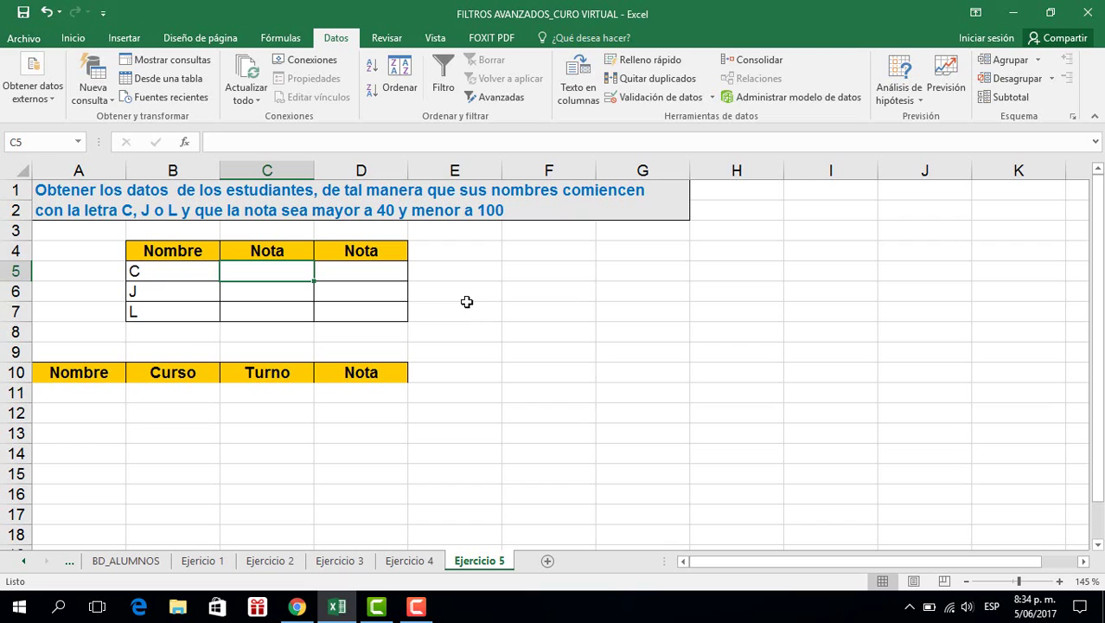
type(">40")
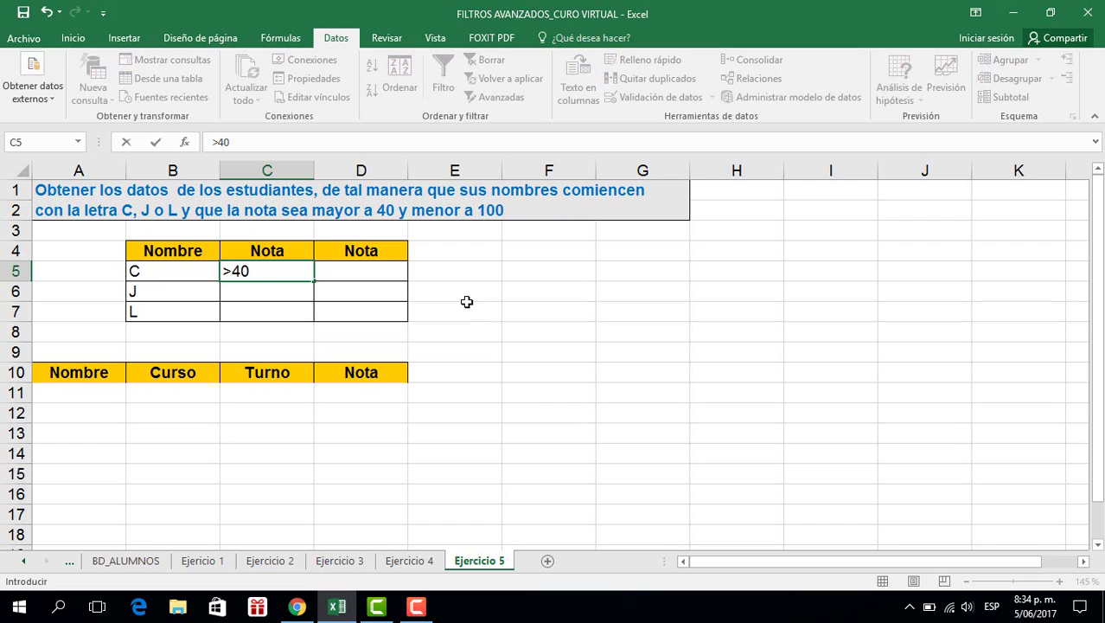
left_click(390, 272)
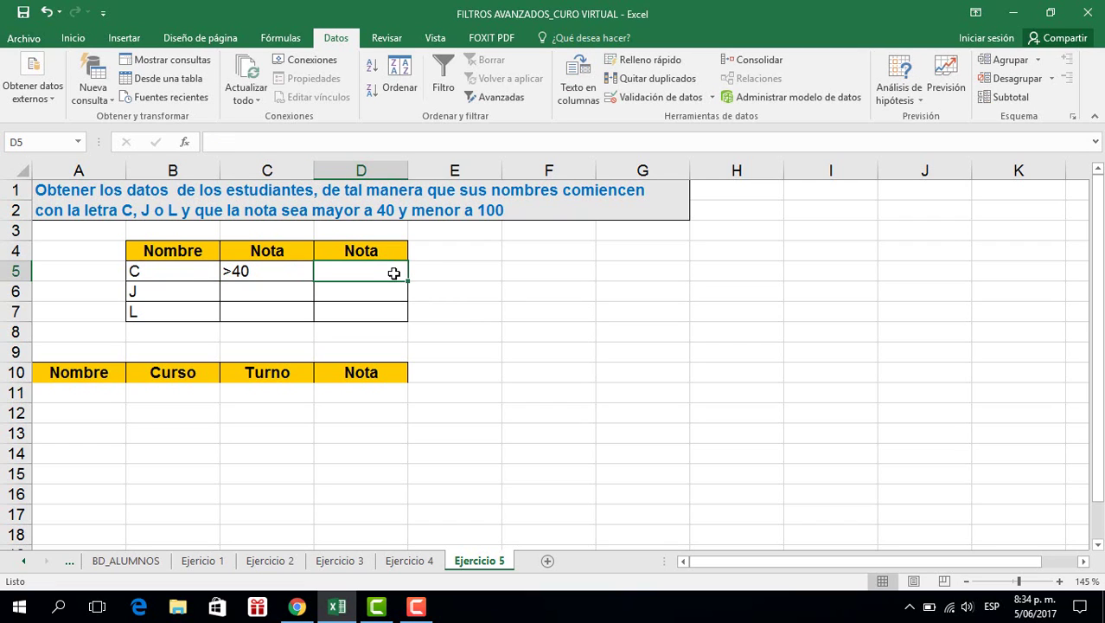
type("<100")
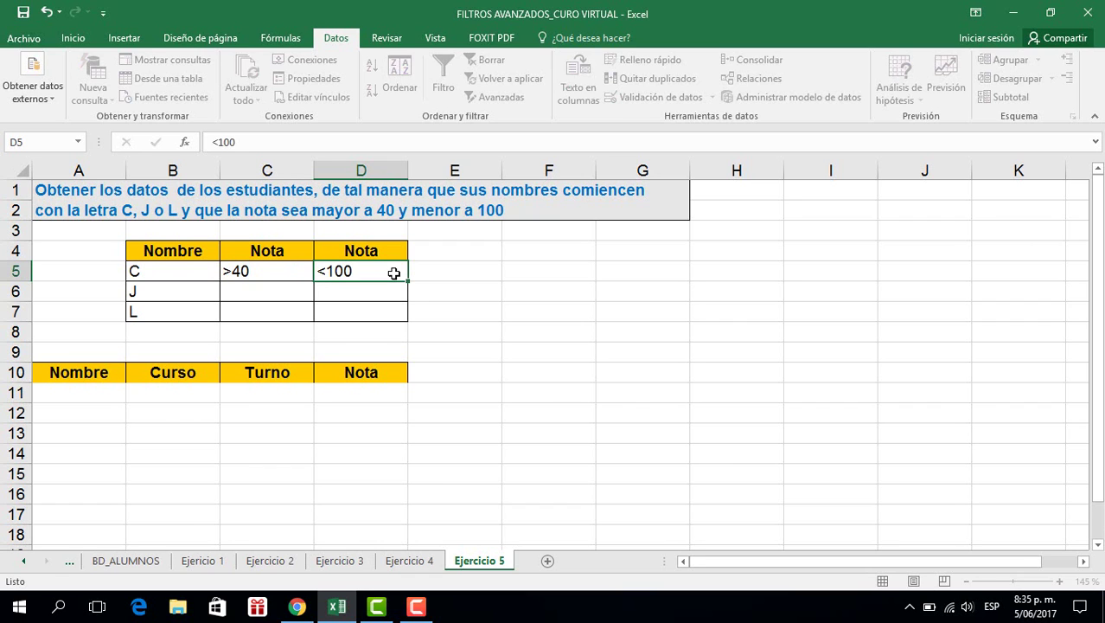
key("Return")
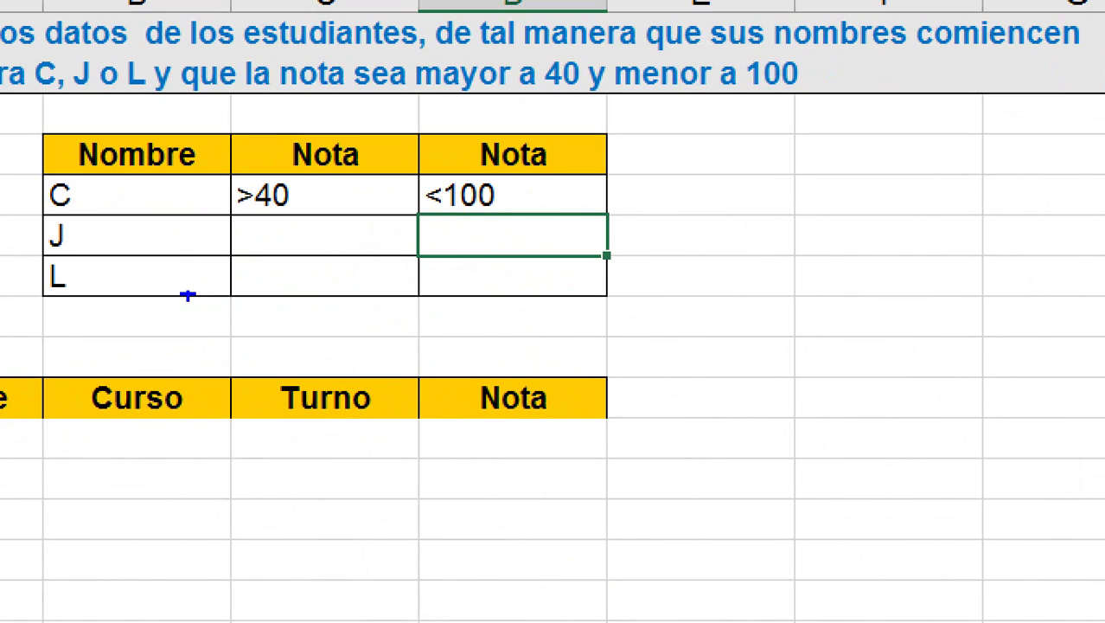
left_click_drag(34, 175, 254, 184)
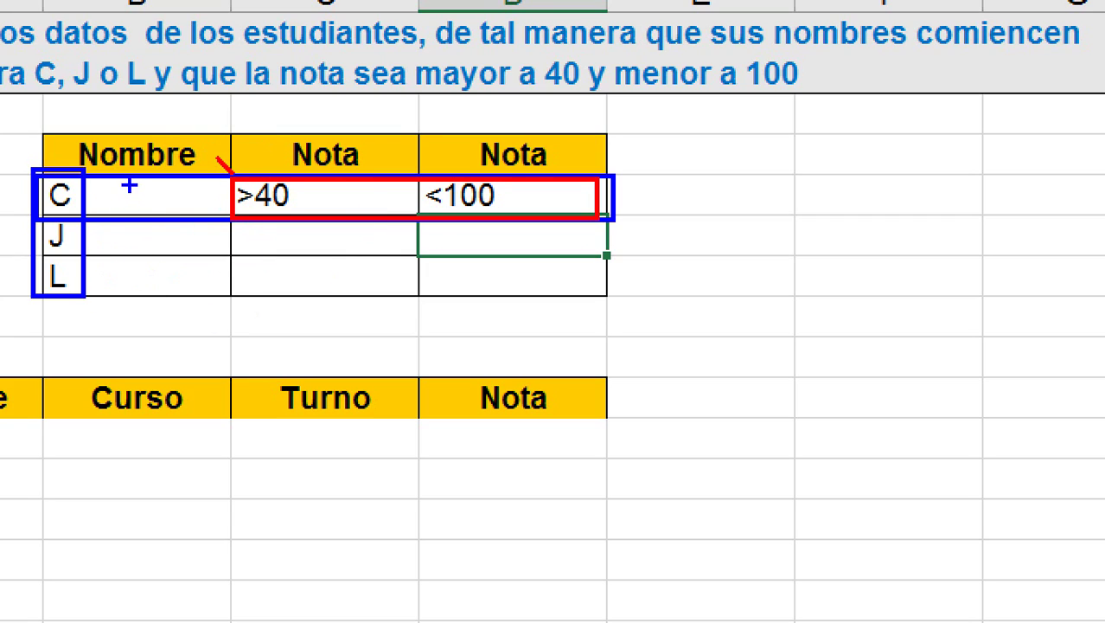
left_click_drag(128, 184, 179, 141)
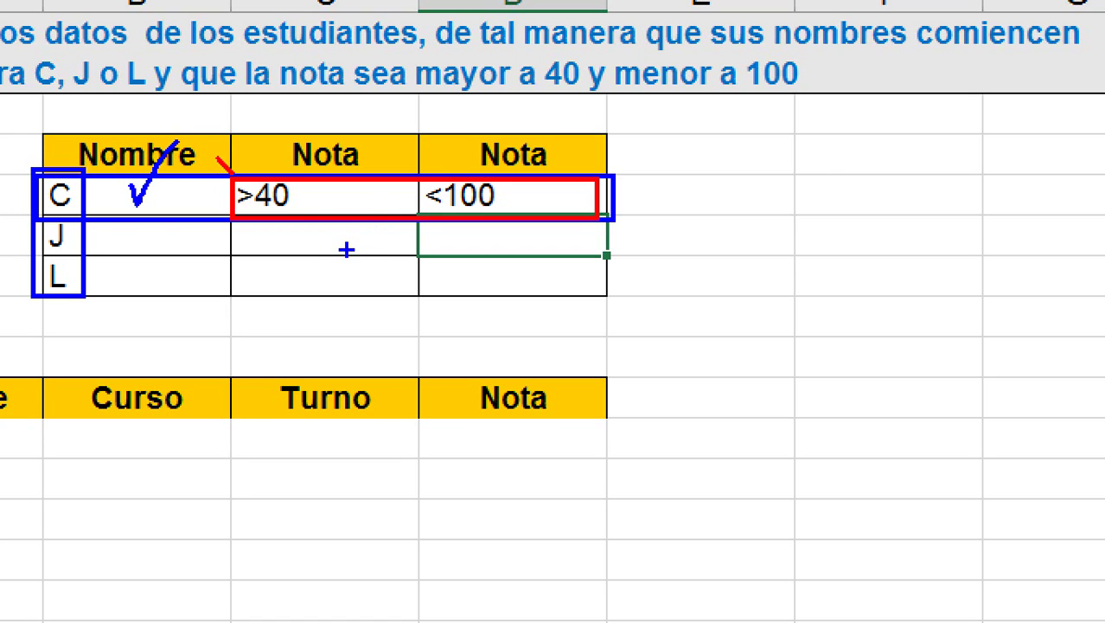
key("Escape")
- Enter >40 in C6 and <100 in D6 as the Nota criteria for names starting with J
left_click(253, 296)
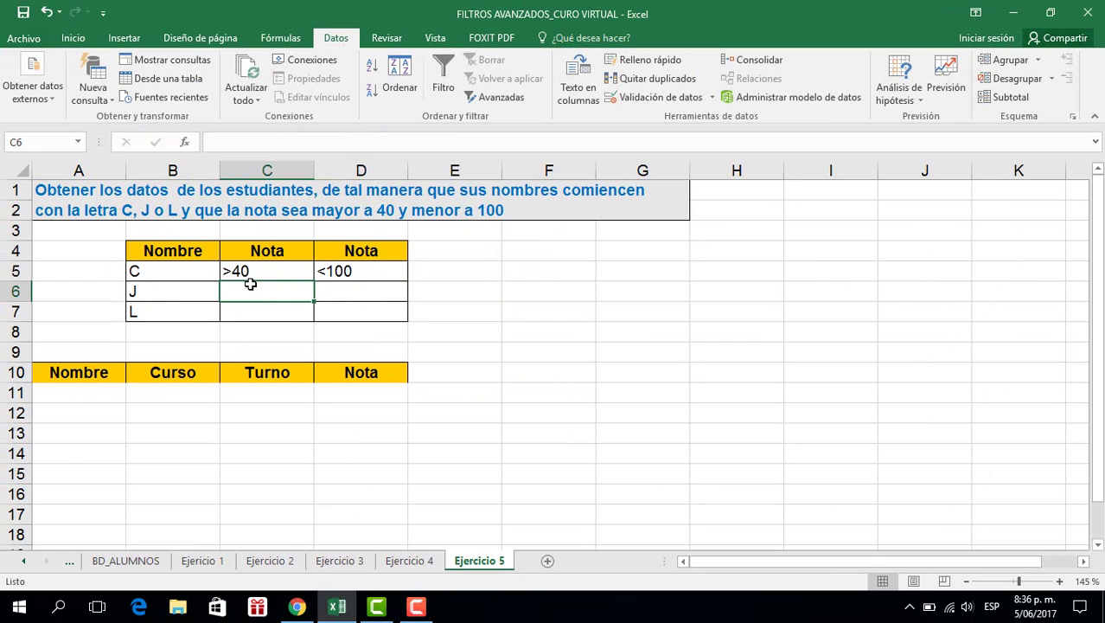
type("<")
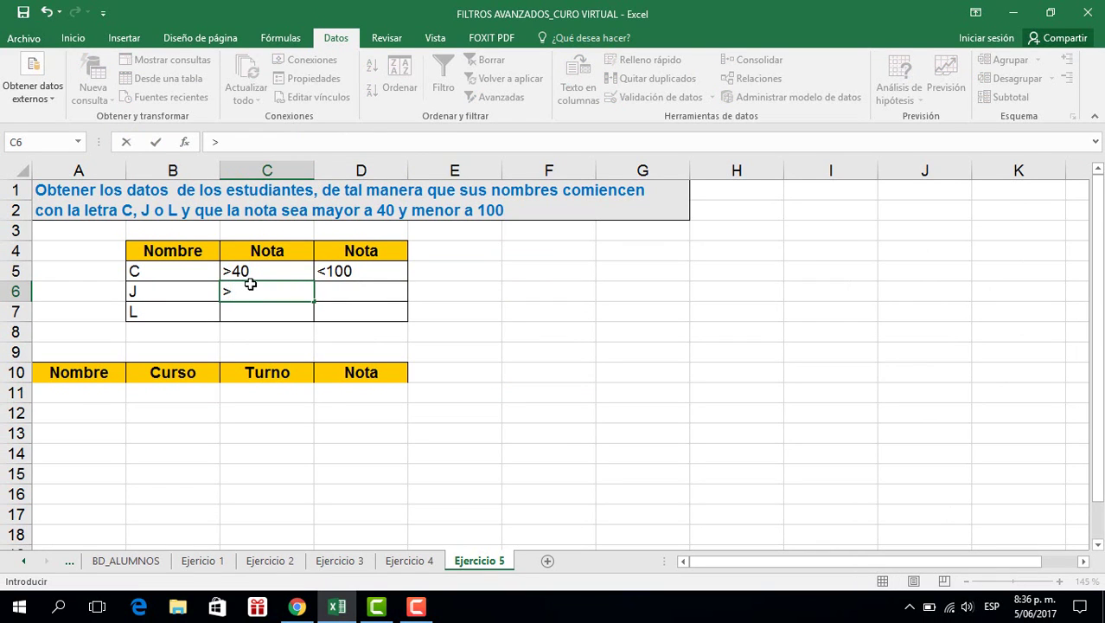
type("40")
left_click(344, 290)
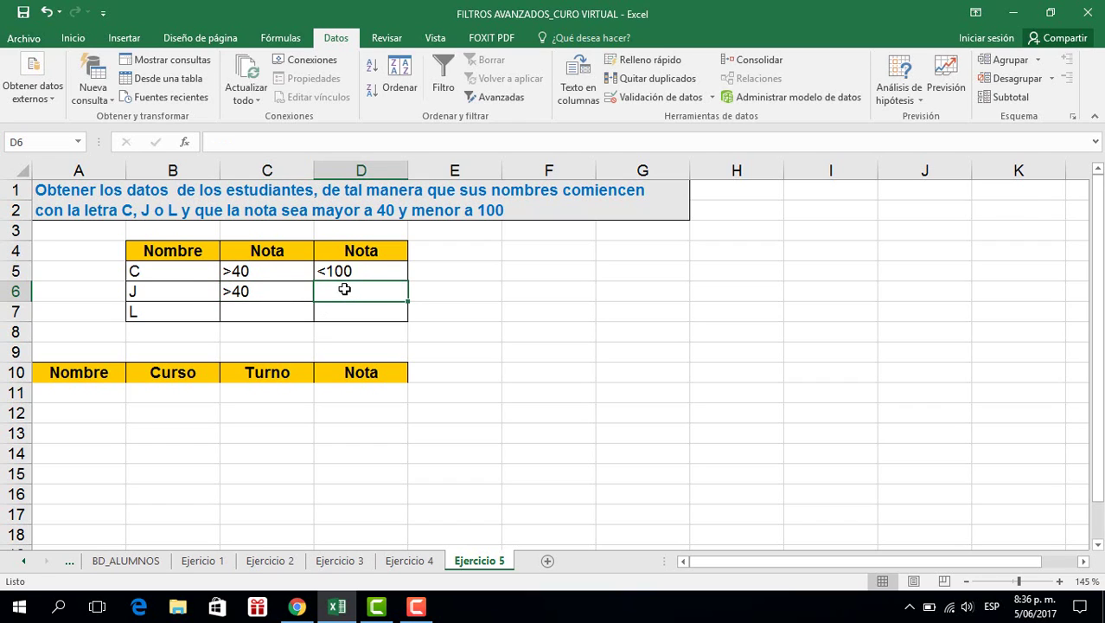
type("<100")
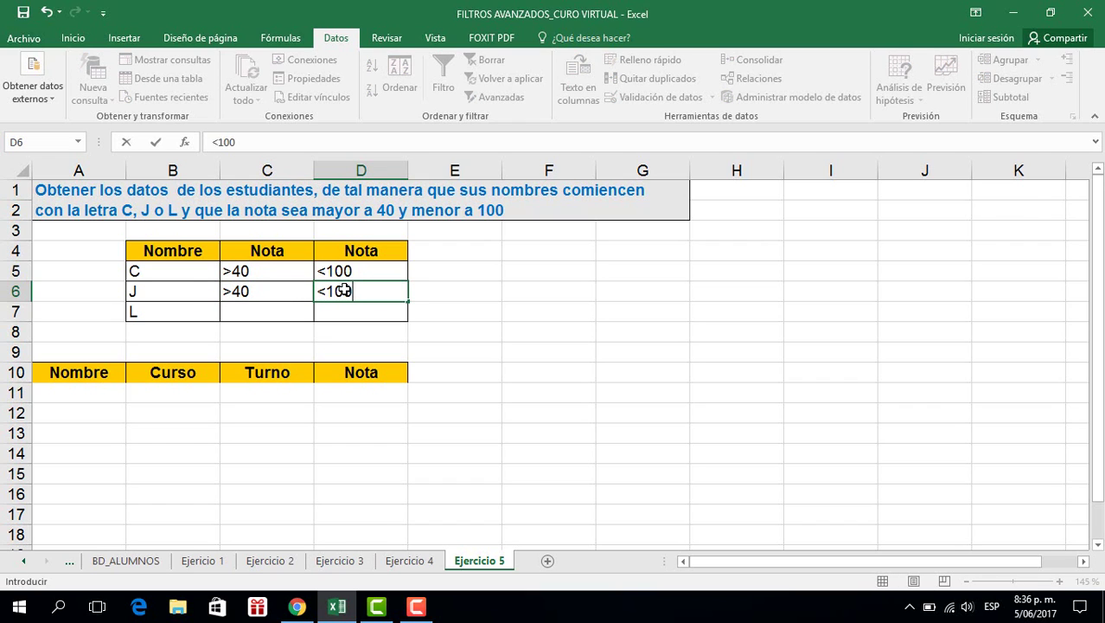
key("Return")
- Complete the criteria row for names starting with L with >40 in C7 and <100 in D7
left_click(271, 313)
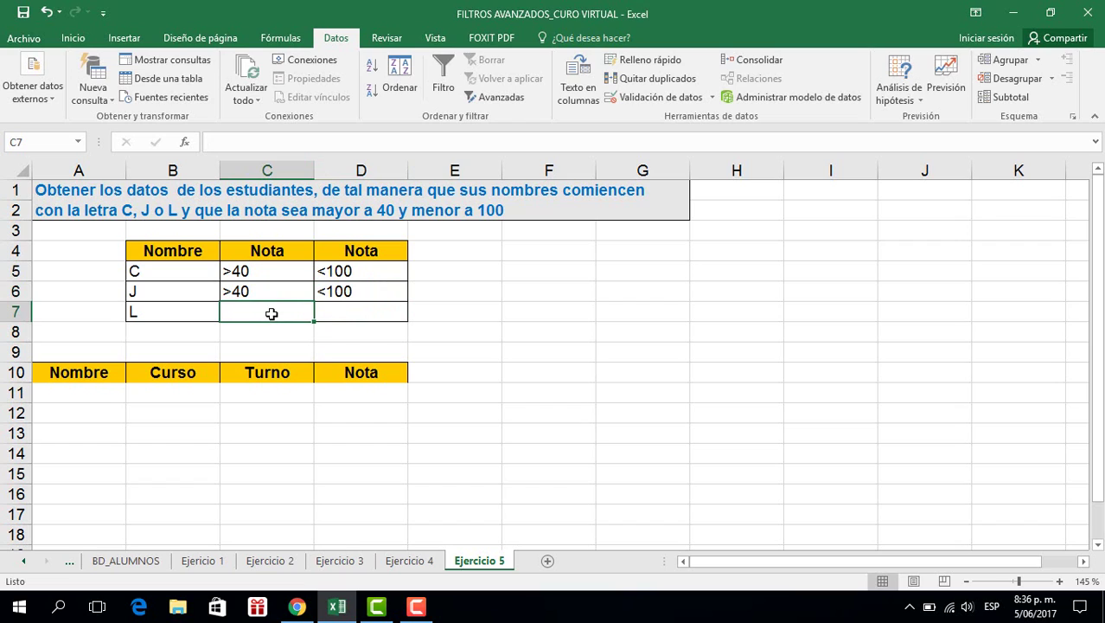
type(">40")
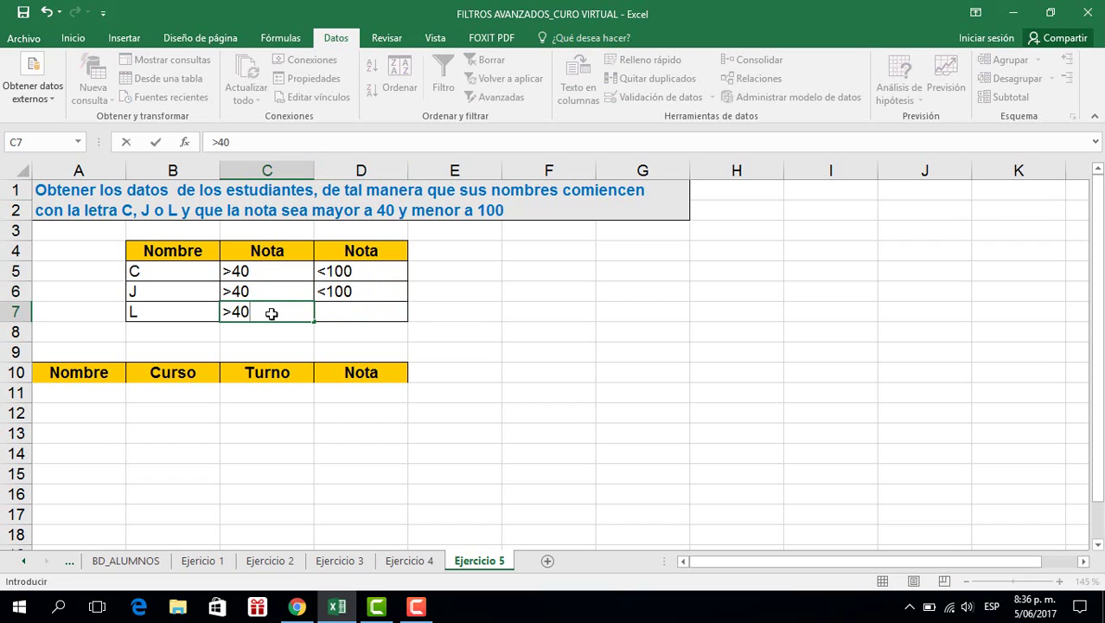
left_click(332, 311)
type("<100")
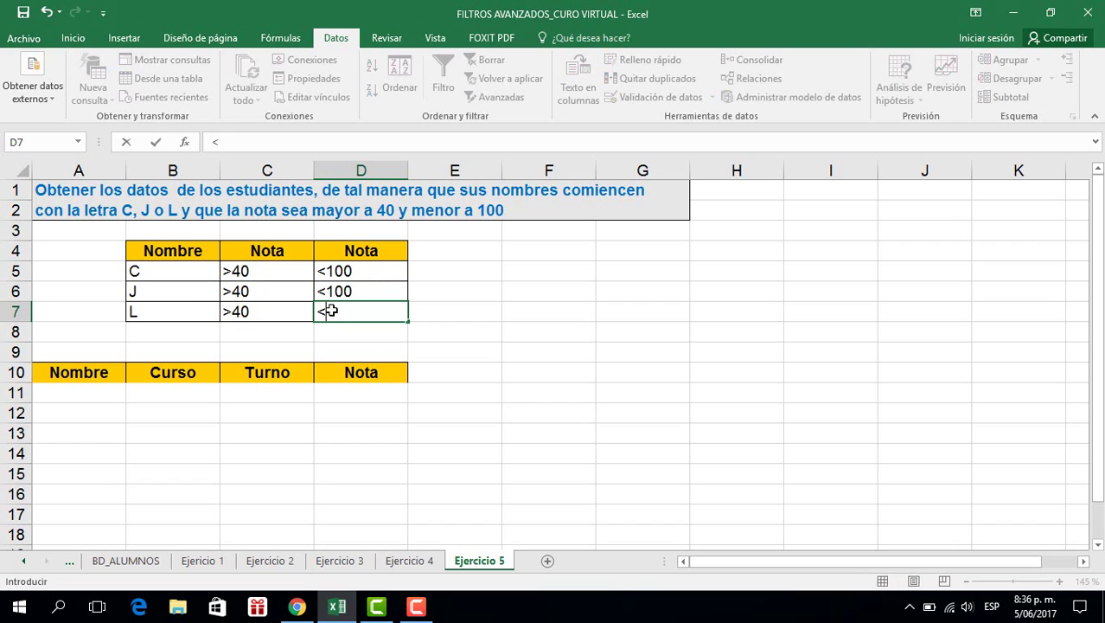
left_click(458, 341)
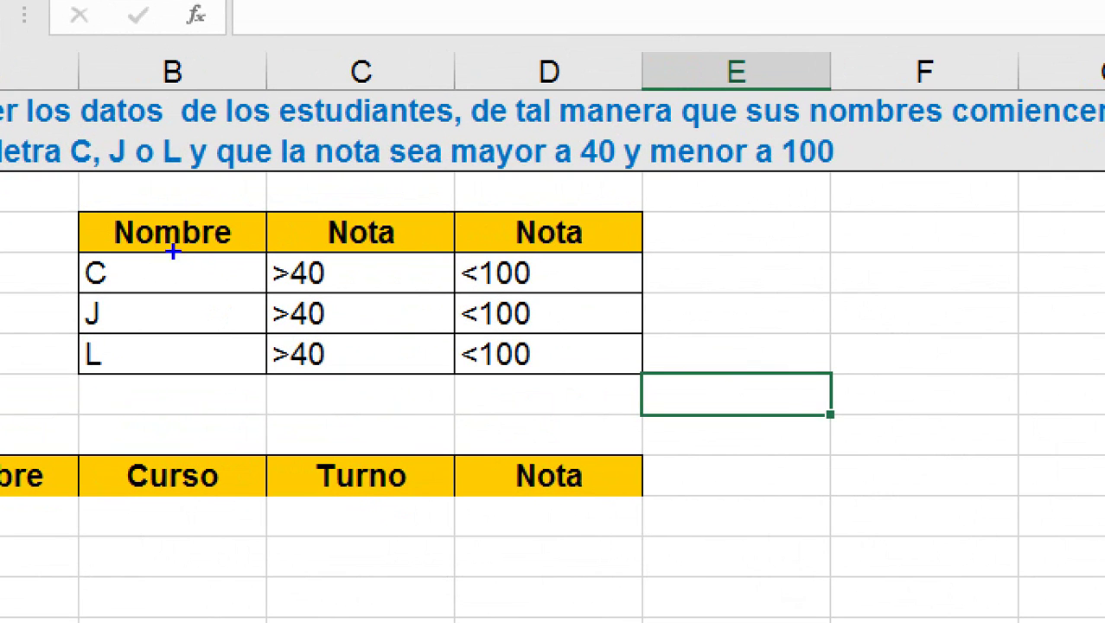
mouse_move(80, 209)
left_mouse_down()
mouse_move(156, 209)
mouse_move(259, 251)
left_mouse_up()
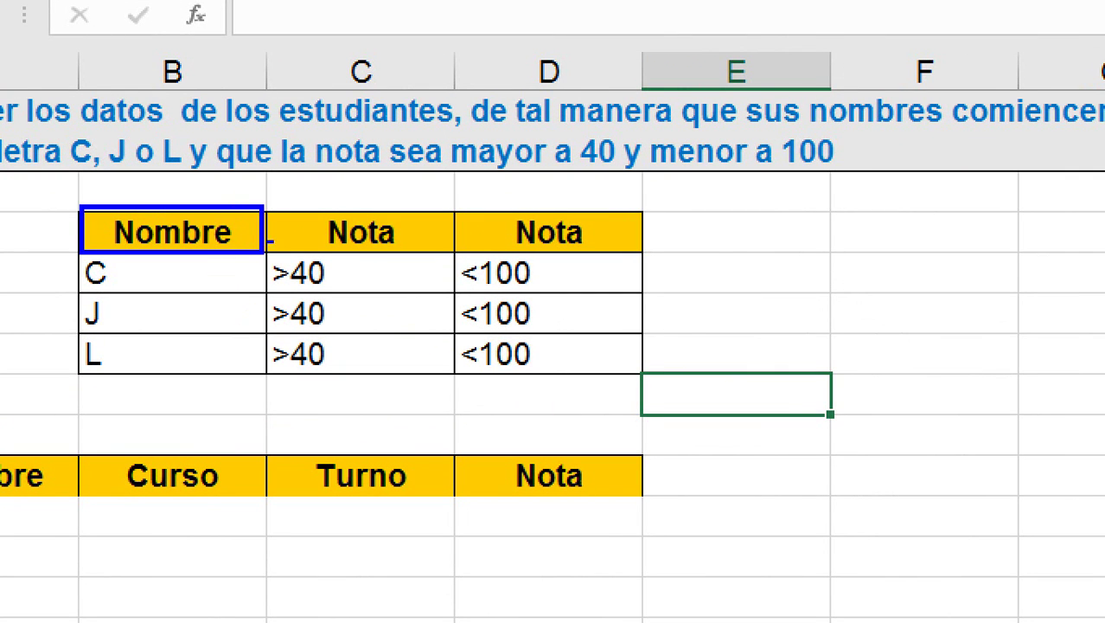
mouse_move(321, 208)
left_mouse_down()
mouse_move(402, 229)
mouse_move(430, 256)
left_mouse_up()
left_click_drag(509, 212, 602, 257)
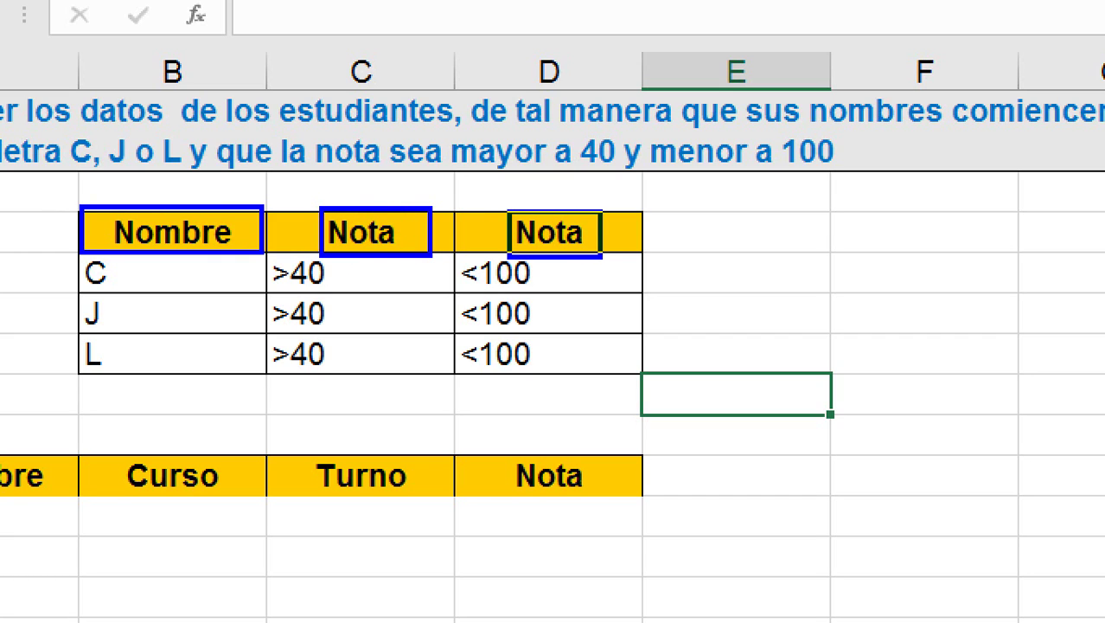
mouse_move(418, 210)
left_mouse_down()
mouse_move(460, 183)
mouse_move(514, 210)
left_mouse_up()
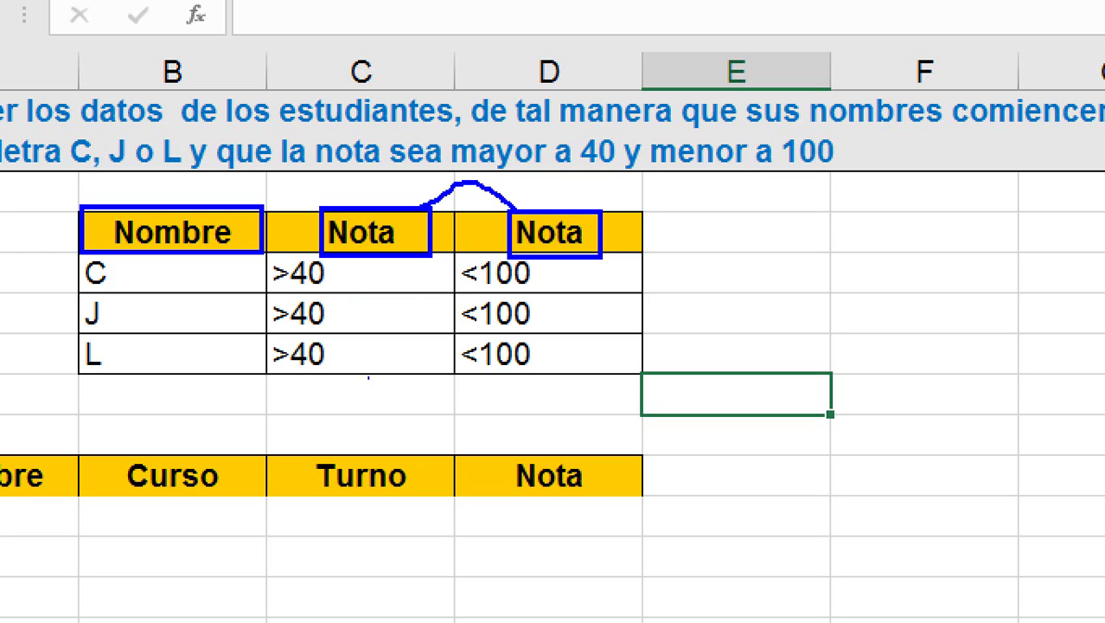
mouse_move(263, 332)
left_mouse_down()
mouse_move(420, 370)
mouse_move(609, 373)
left_mouse_up()
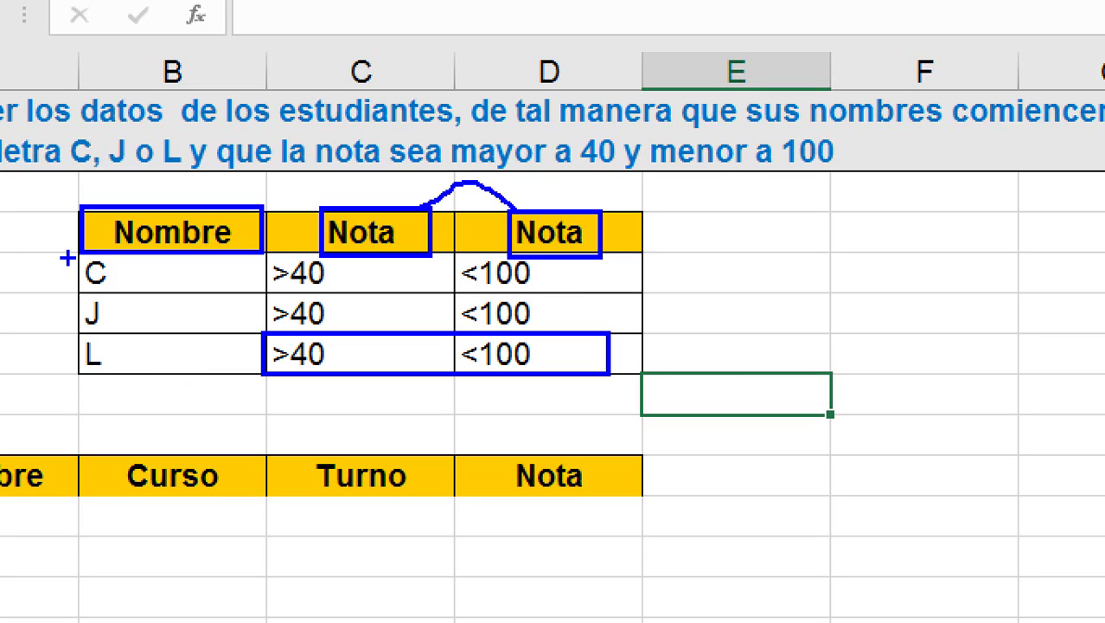
left_click_drag(67, 257, 134, 370)
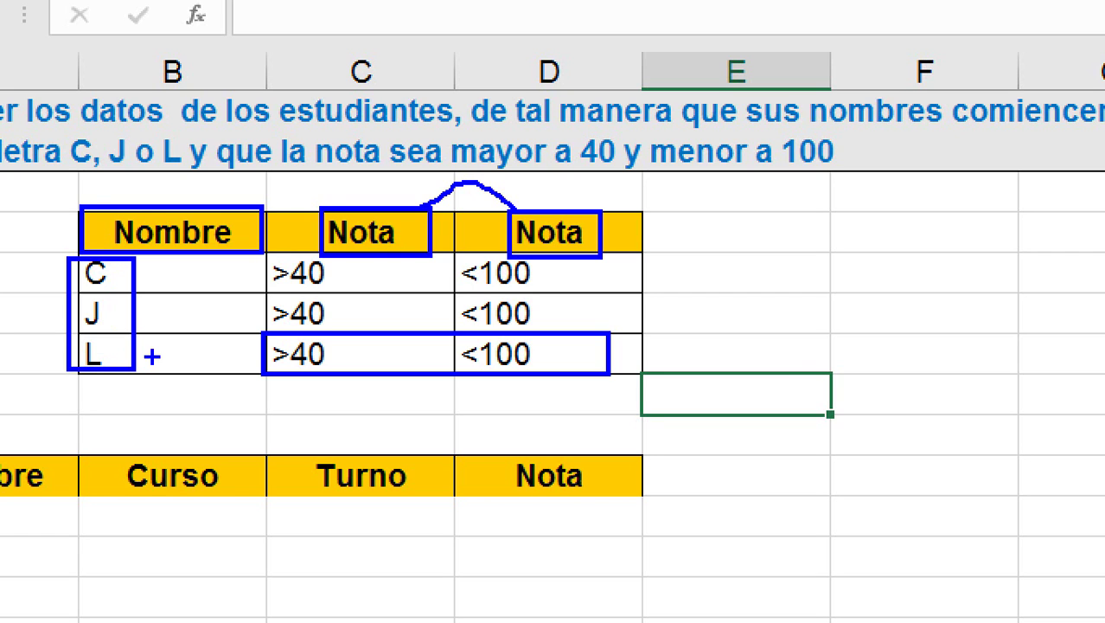
key("Escape")
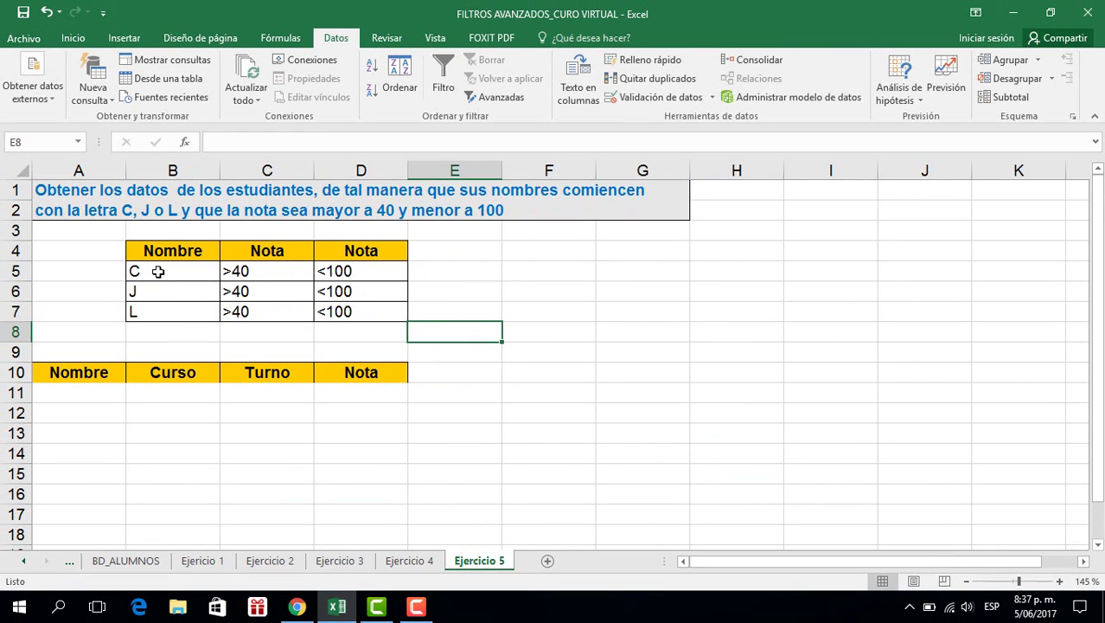
- Start an advanced filter on the Ejercicio 5 sheet that copies to another location, with BDATOS2 as the list range
left_click(468, 277)
left_click(495, 97)
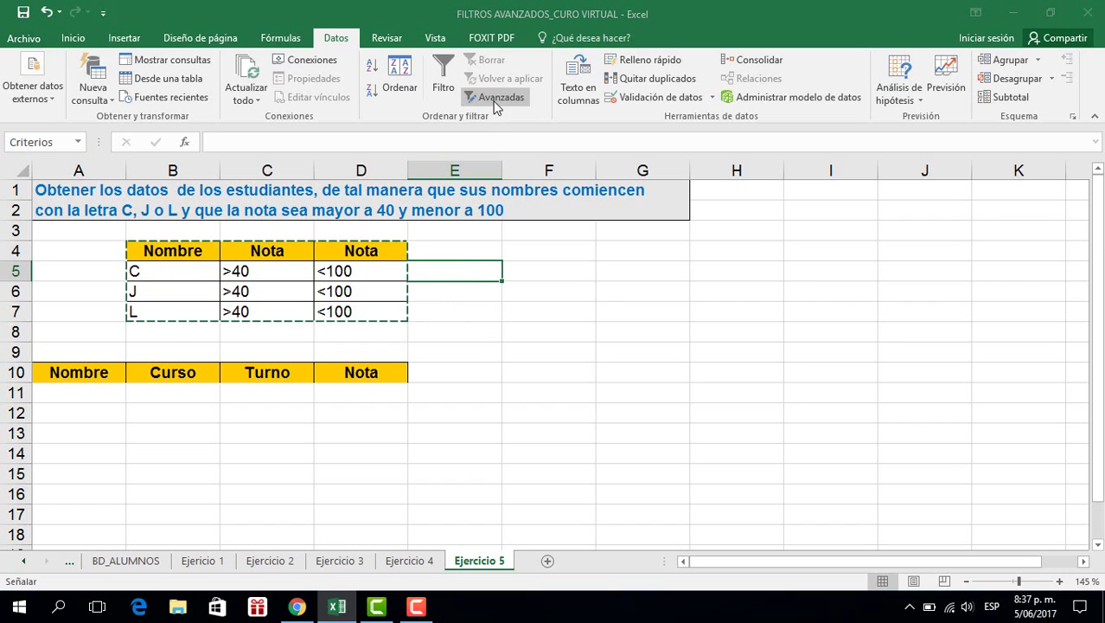
left_click(609, 303)
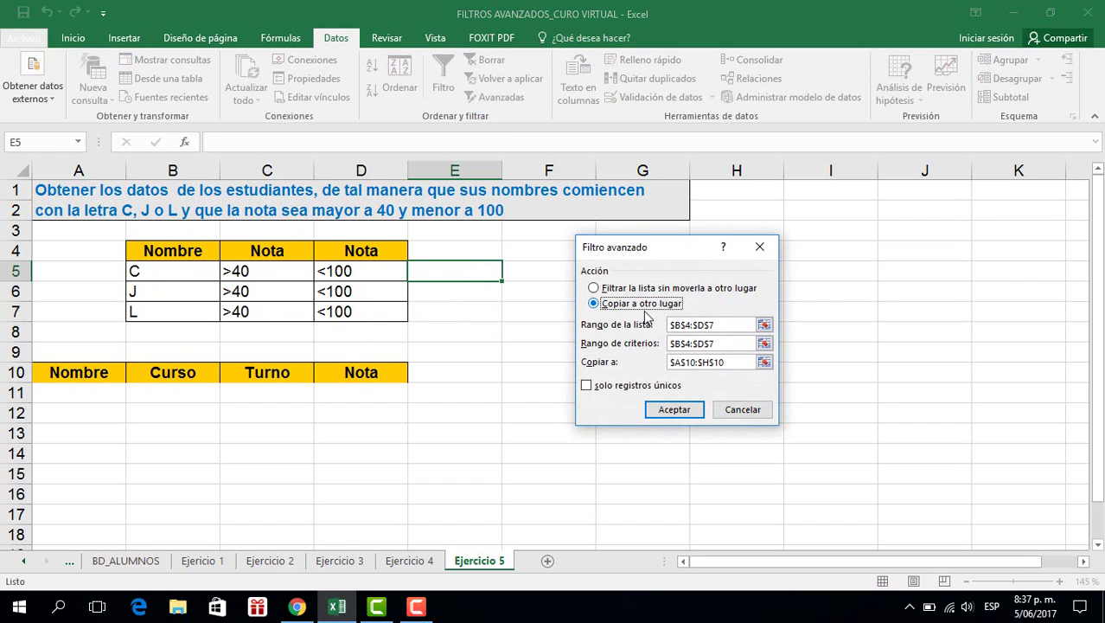
left_click_drag(725, 325, 642, 325)
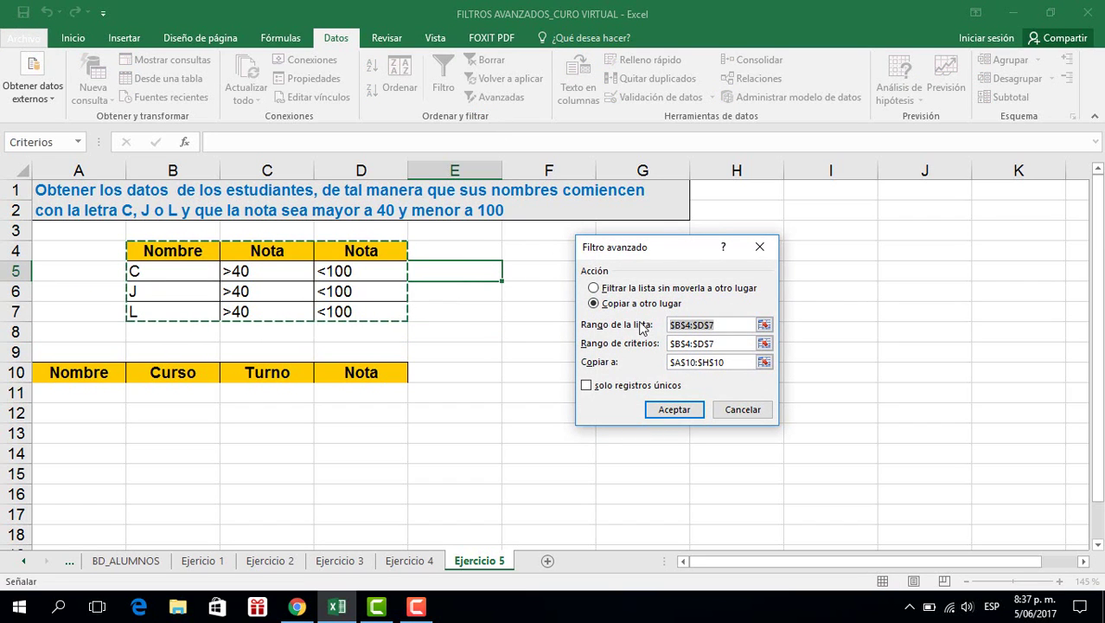
type("BDATOS")
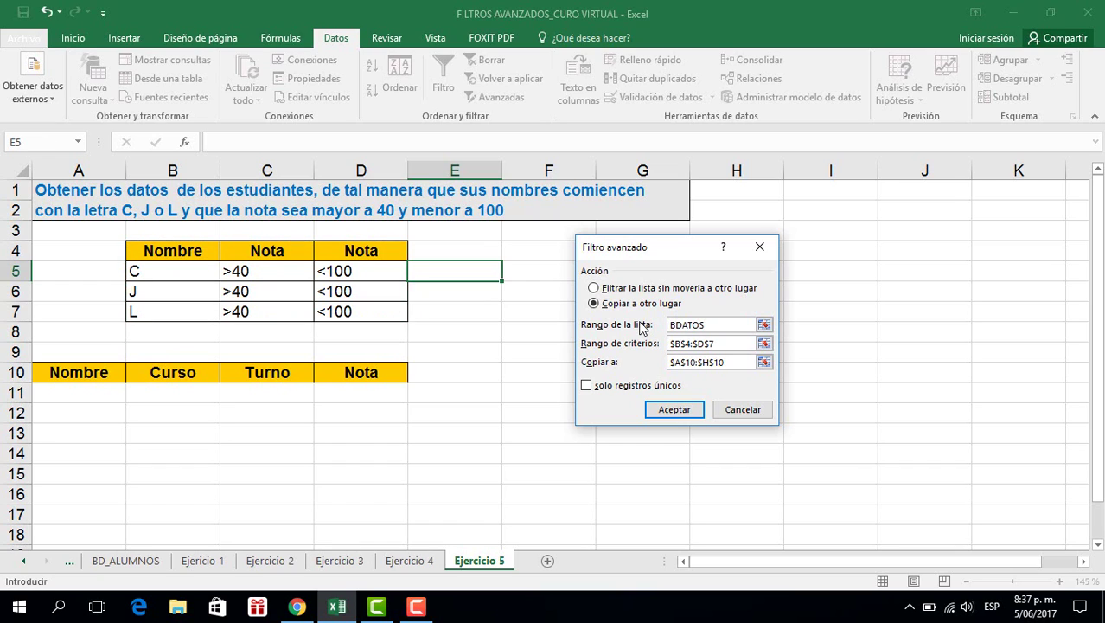
type("2")
- Set B4:D7 as the criteria range and A10:D10 as the copy destination, and run the advanced filter
left_click(720, 343)
left_click_drag(171, 251, 371, 311)
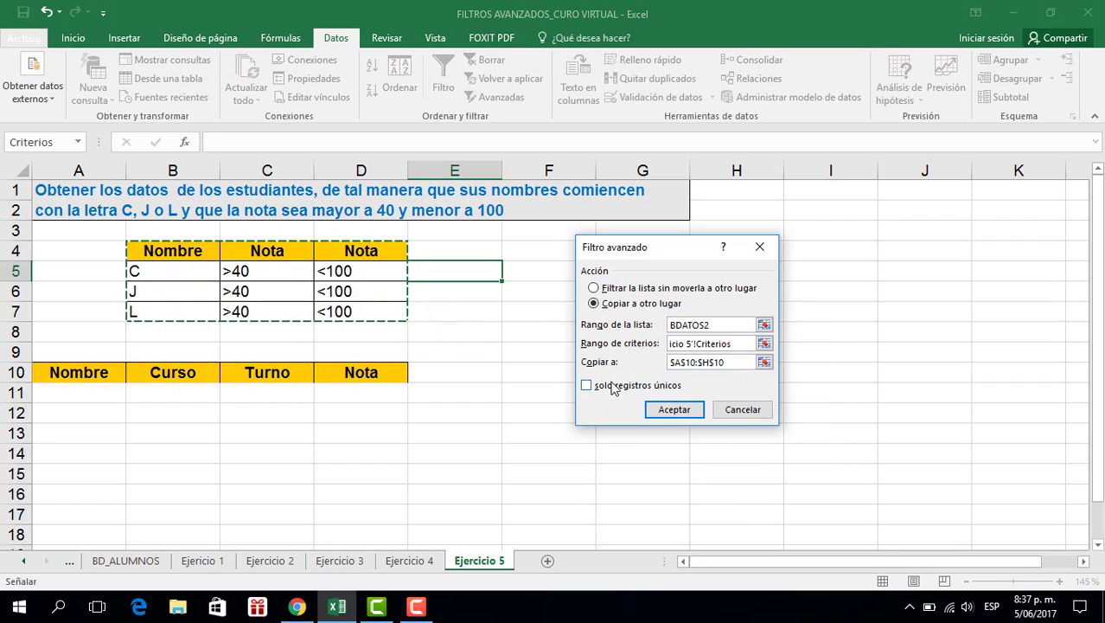
left_click(731, 361)
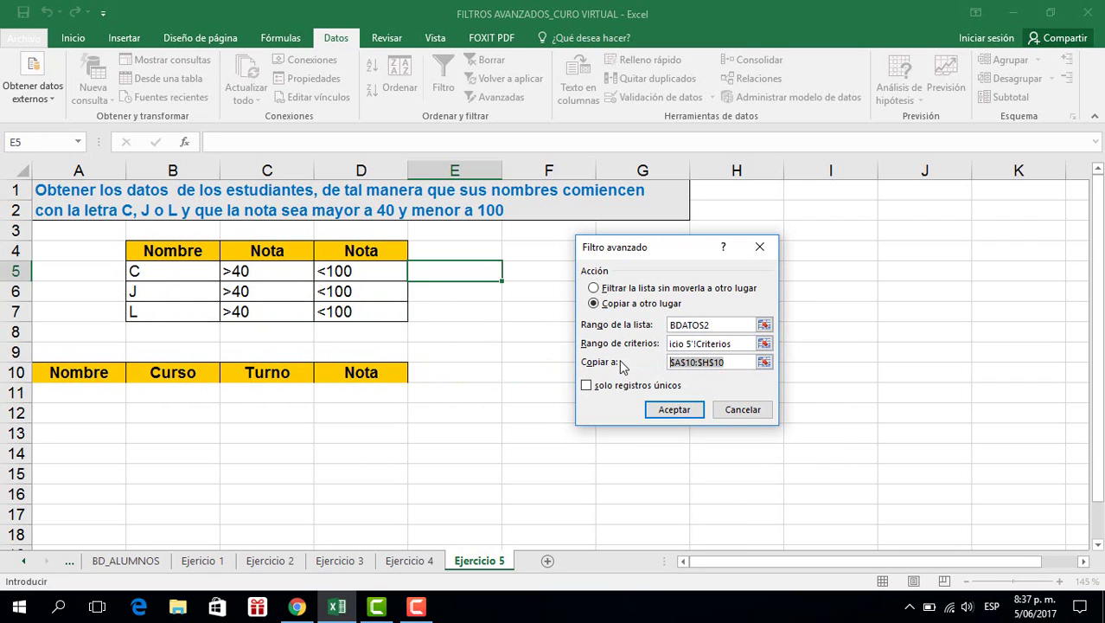
key("Delete")
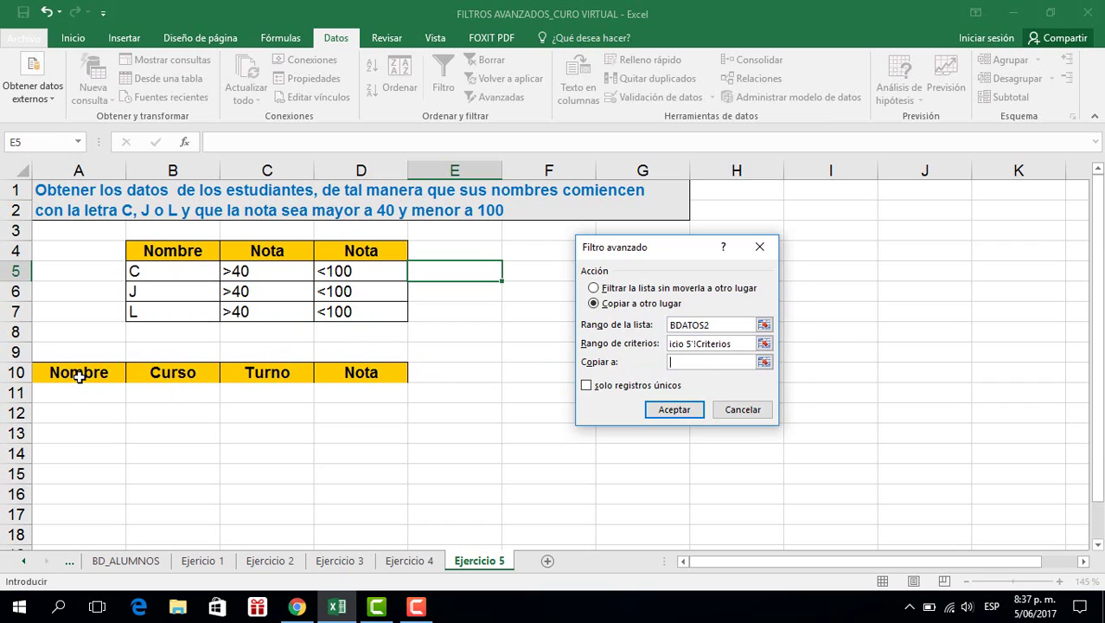
left_click_drag(77, 377, 363, 368)
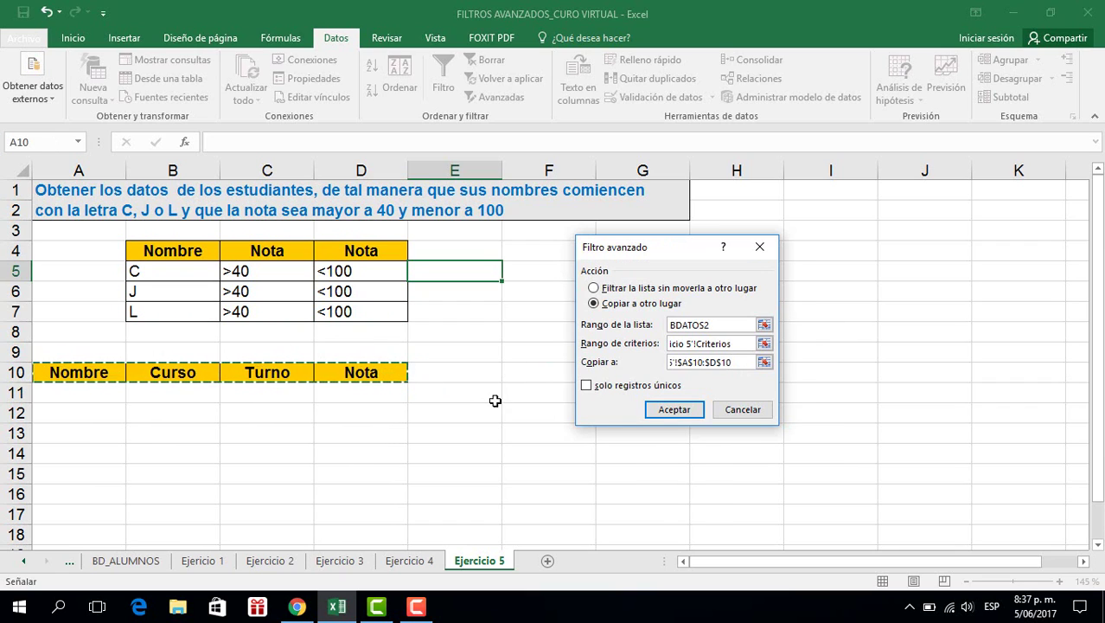
left_click(660, 411)
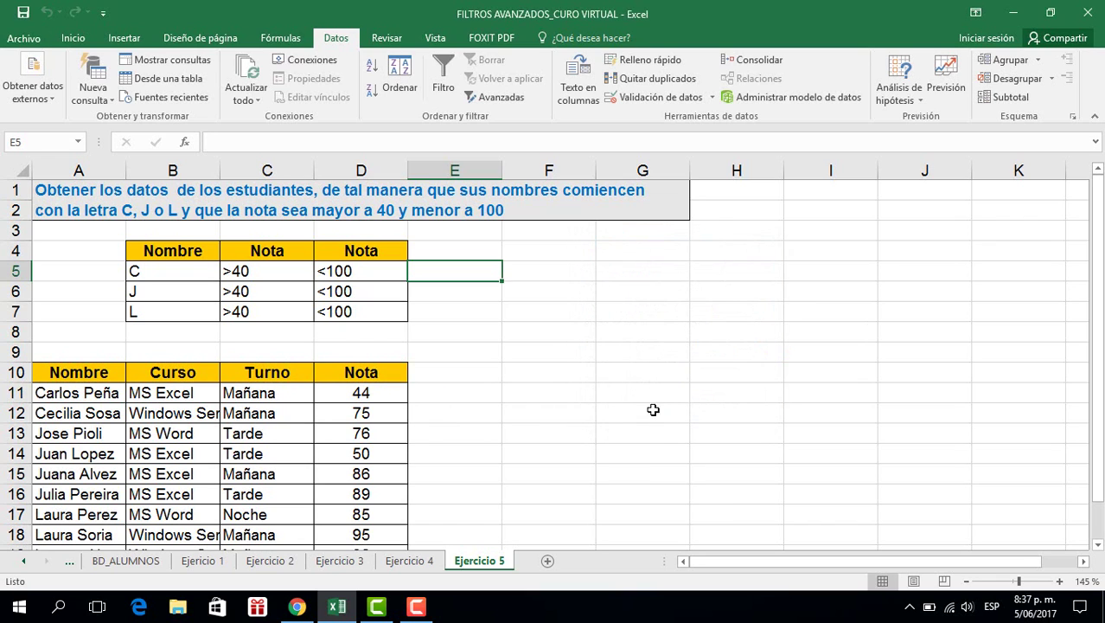
- Check the rows copied below the A10:D10 headers against the Nombre and Nota criteria
scroll(256, 437, "down", 1)
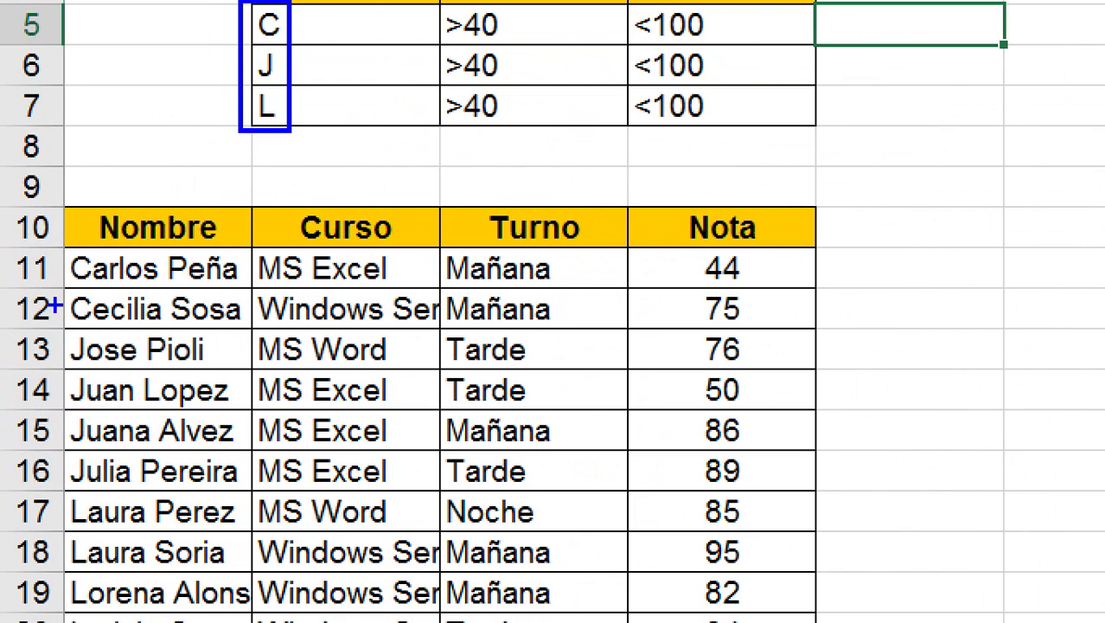
left_click_drag(62, 234, 97, 462)
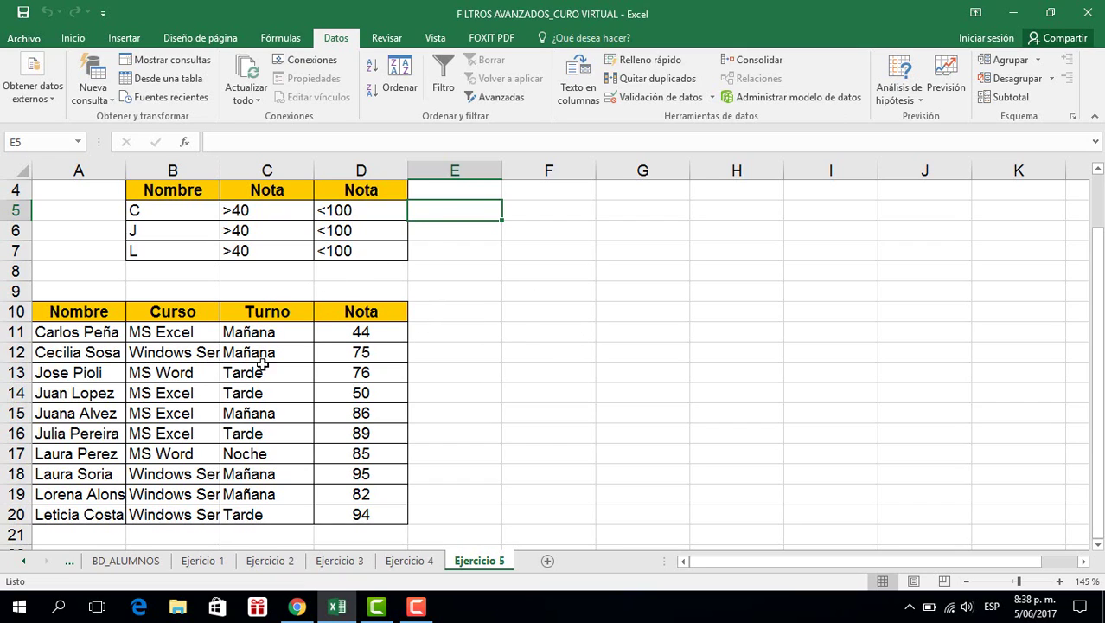
left_click(571, 332)
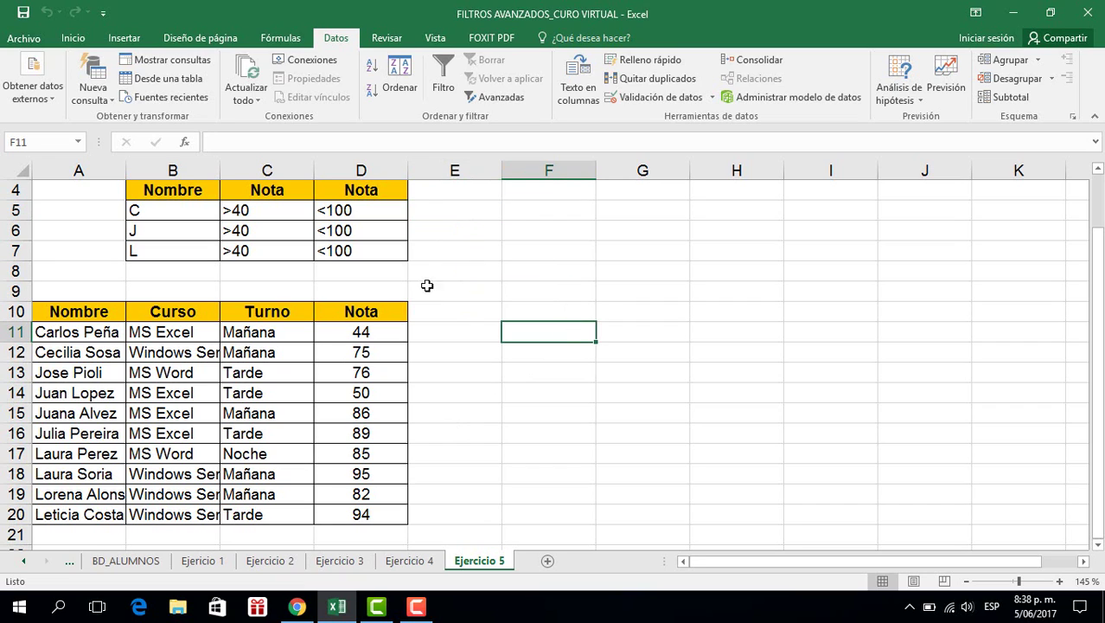